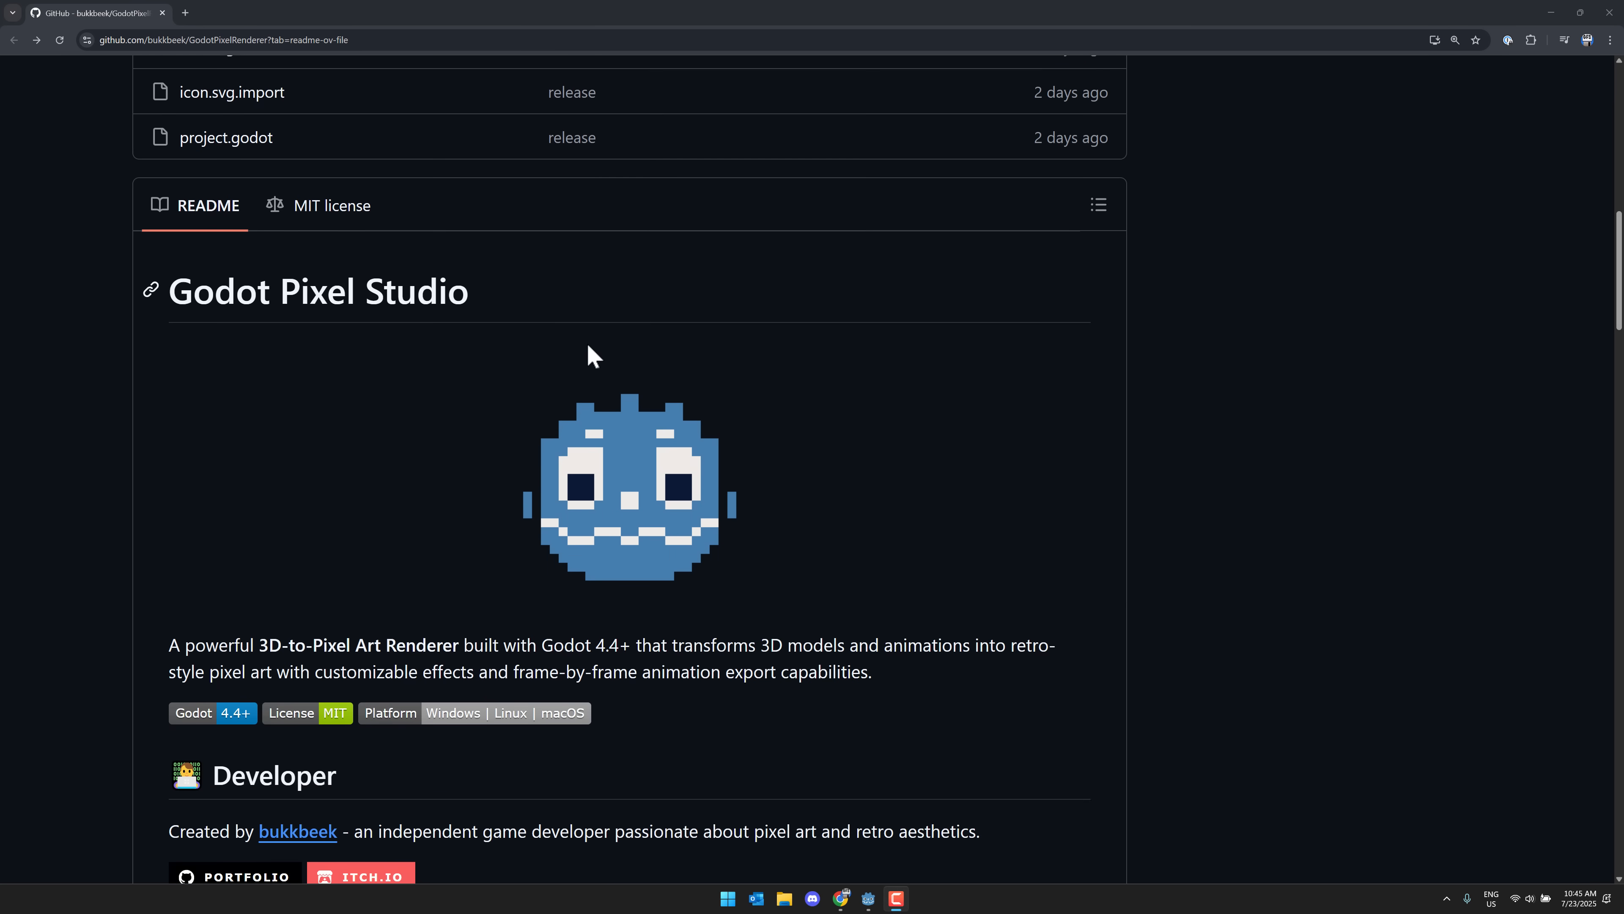
drag(519, 290, 172, 293)
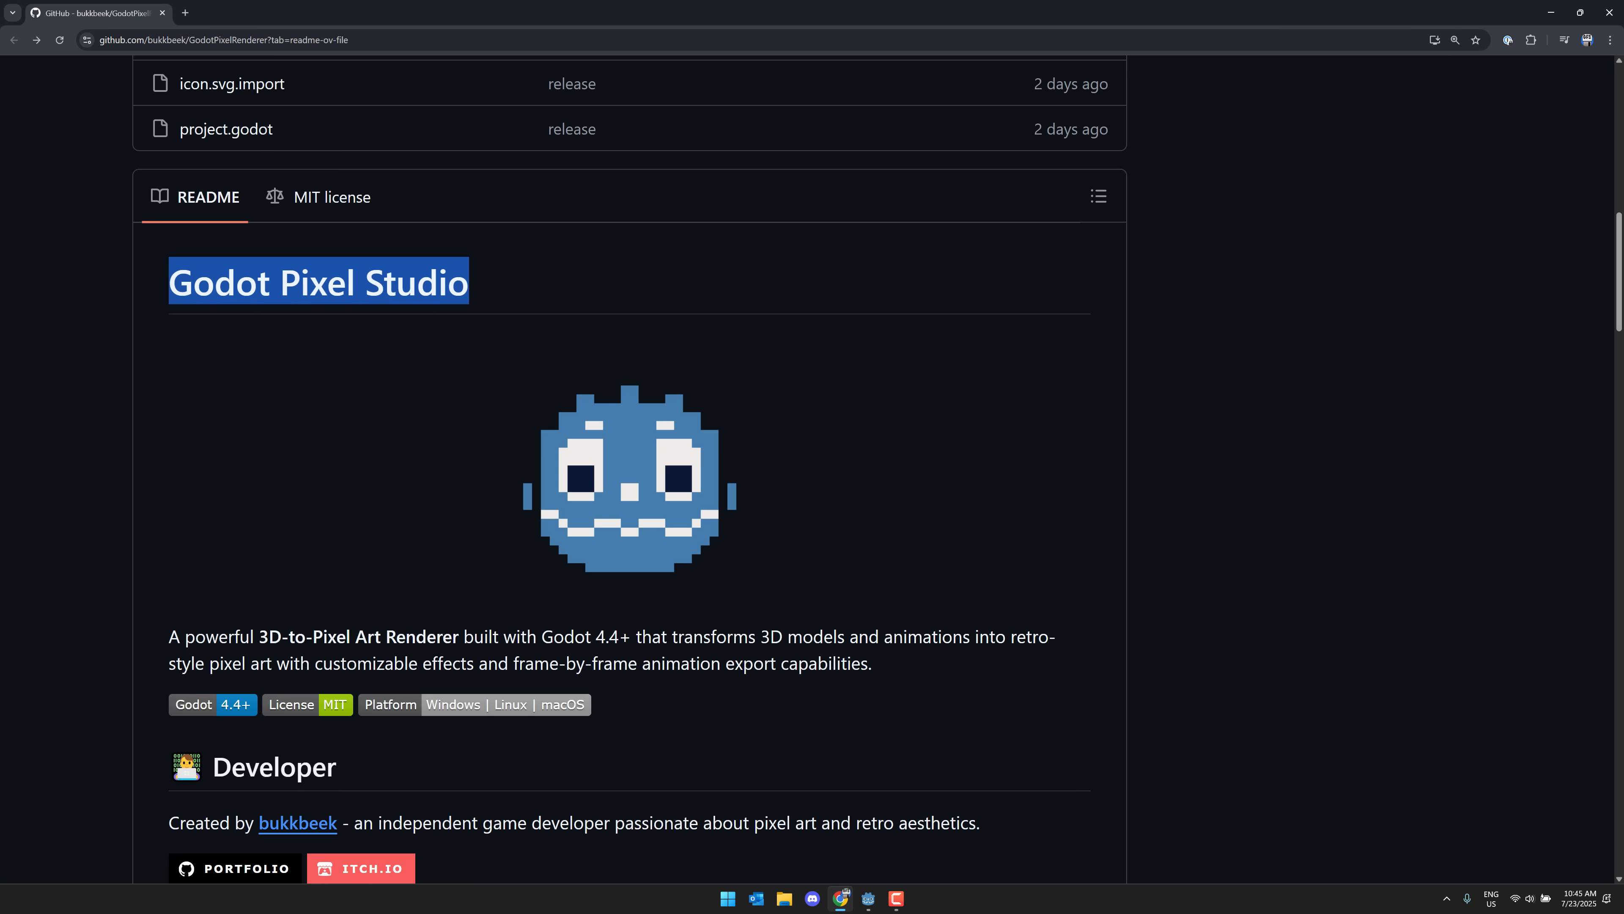
click(713, 536)
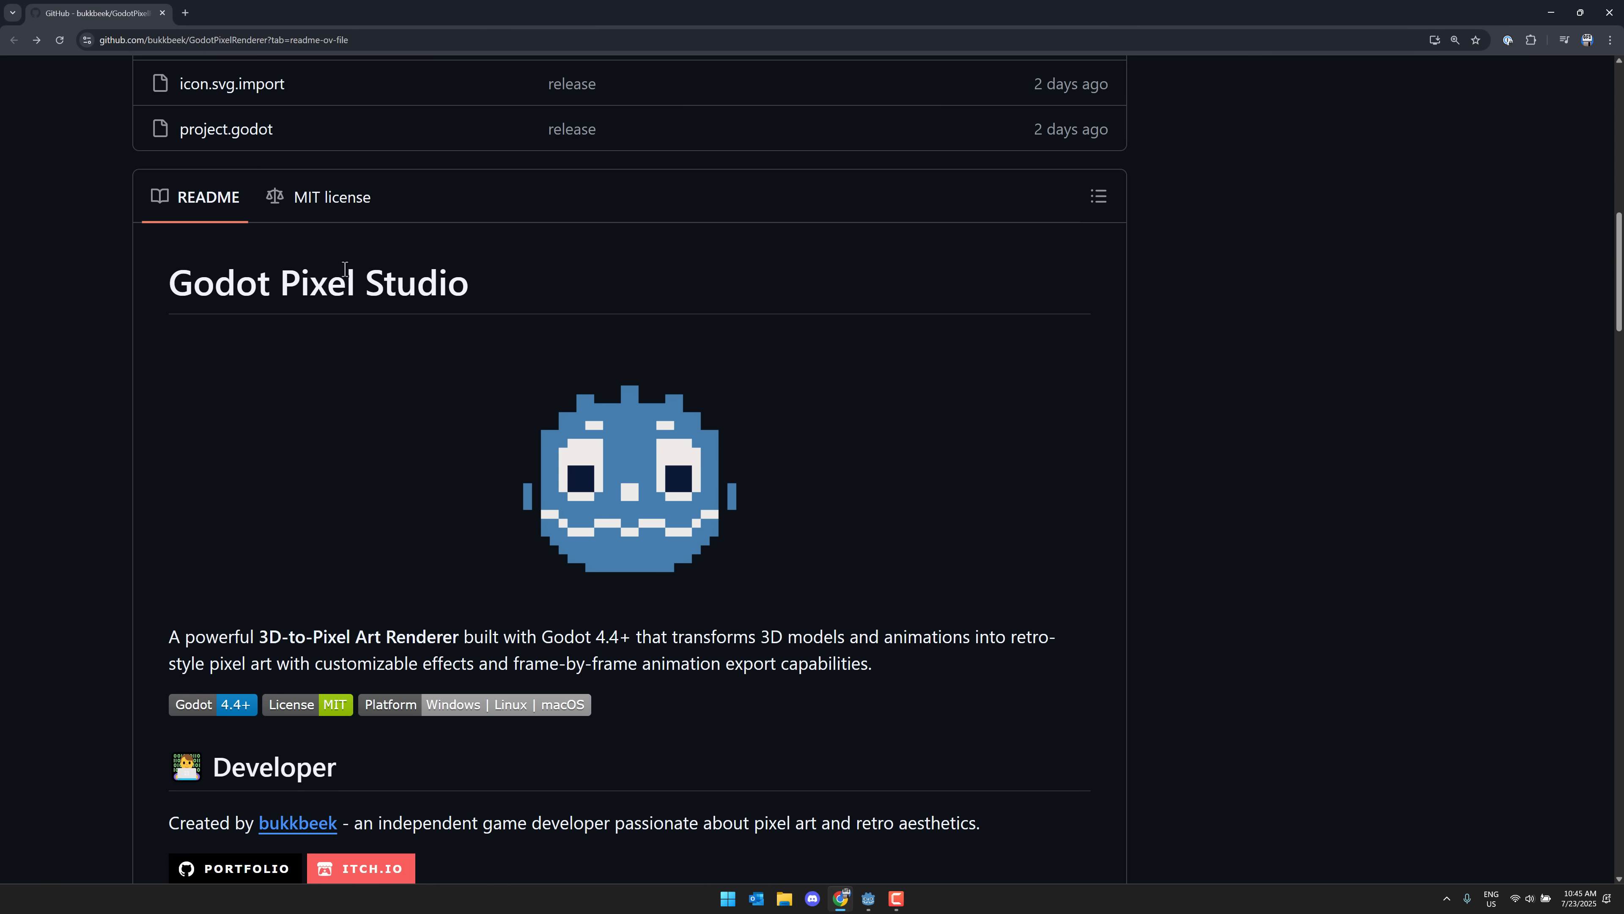
Copy the HTTPS clone URL of the GodotPixelRenderer repository
scroll(1238, 524, up, 8)
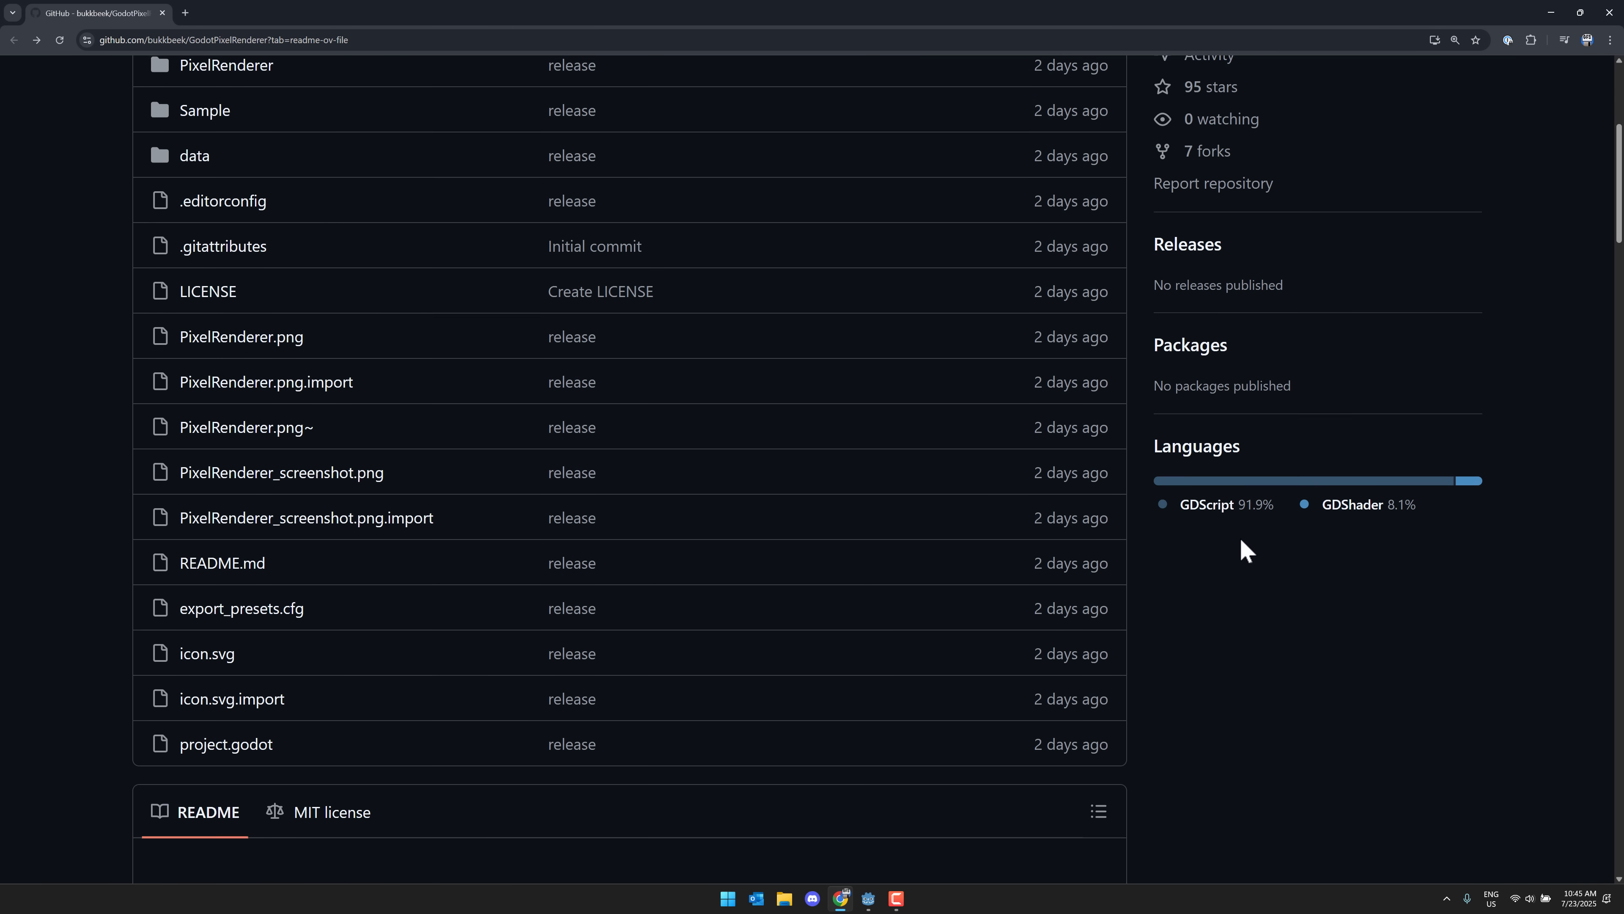
scroll(1191, 549, up, 5)
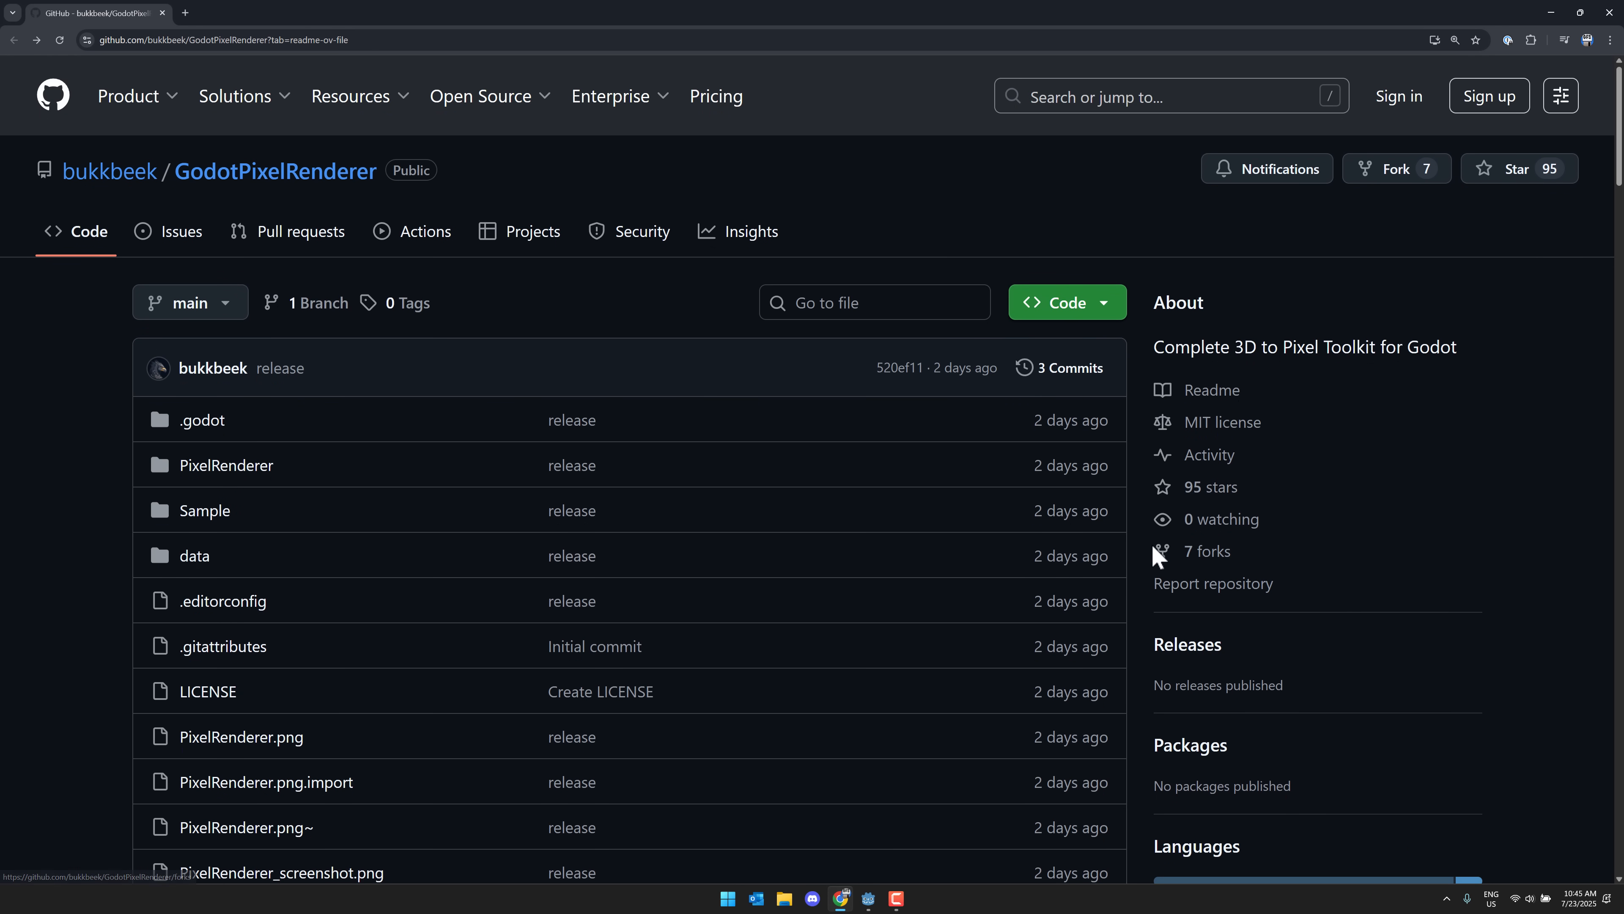
click(1098, 312)
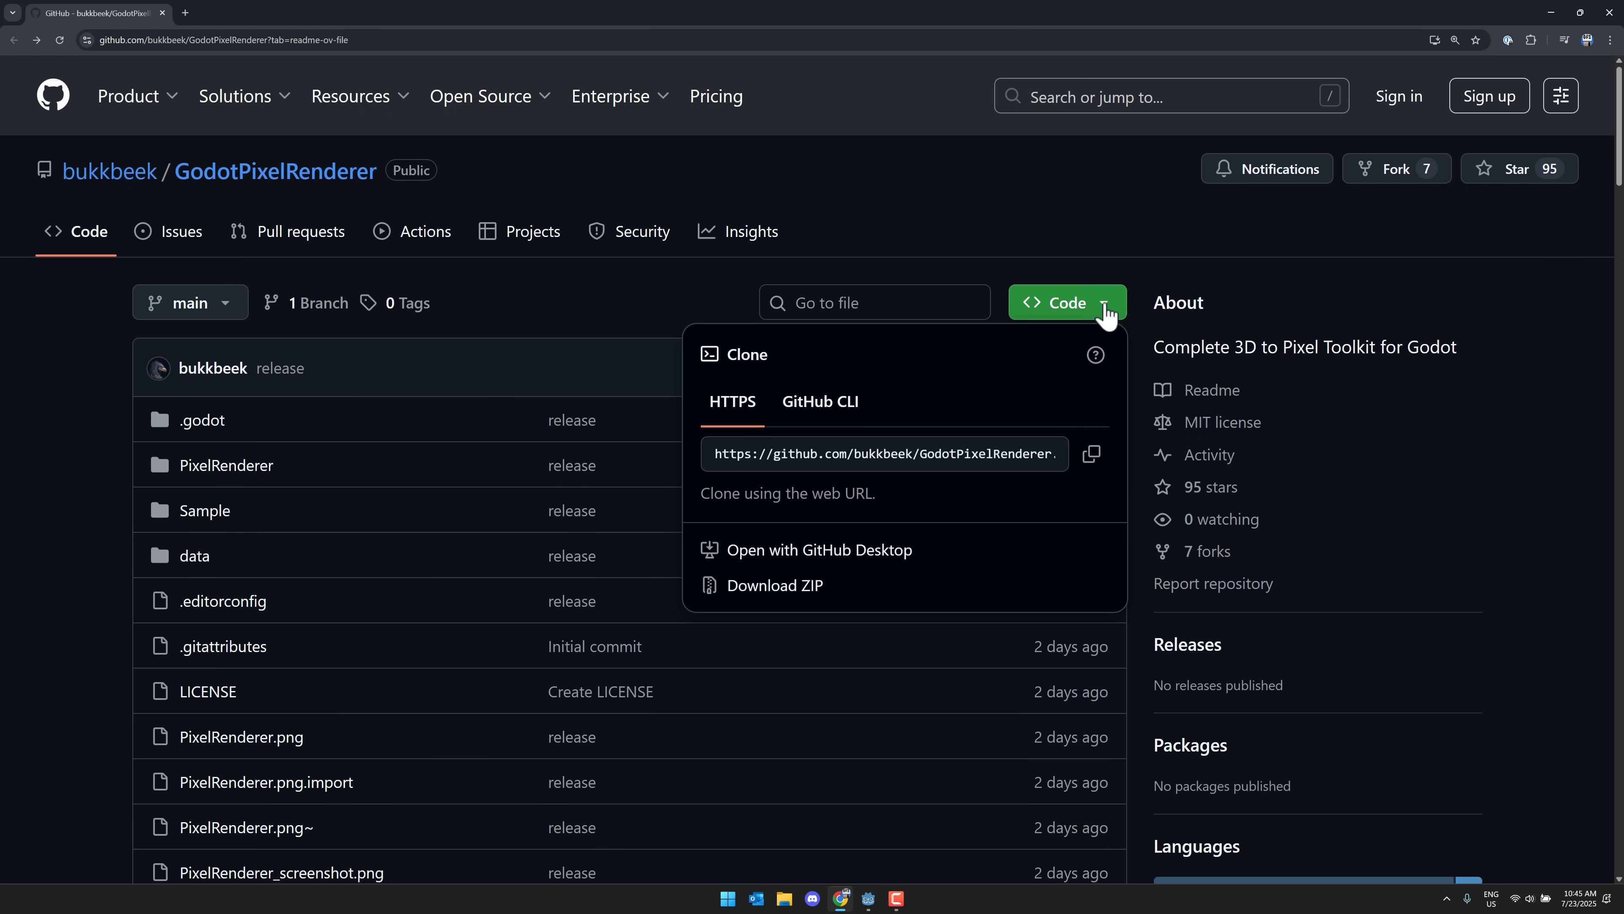
click(1090, 454)
click(1523, 598)
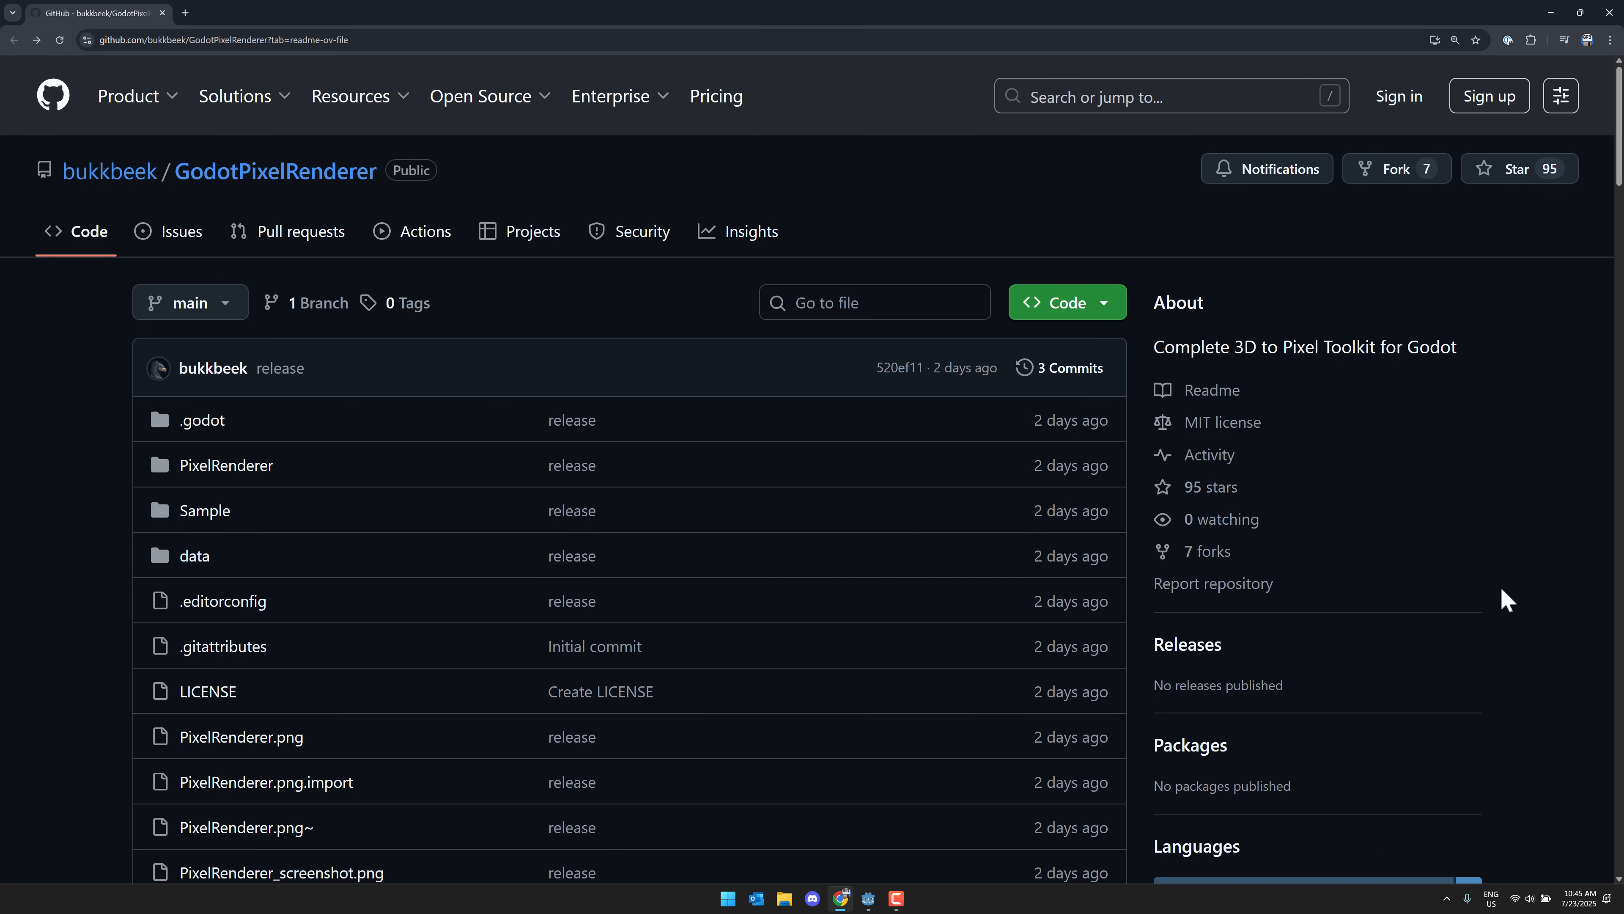
Check the download and pricing options on the Itch.io page linked in the README, then return to the repository
scroll(1366, 569, down, 6)
scroll(1359, 559, down, 15)
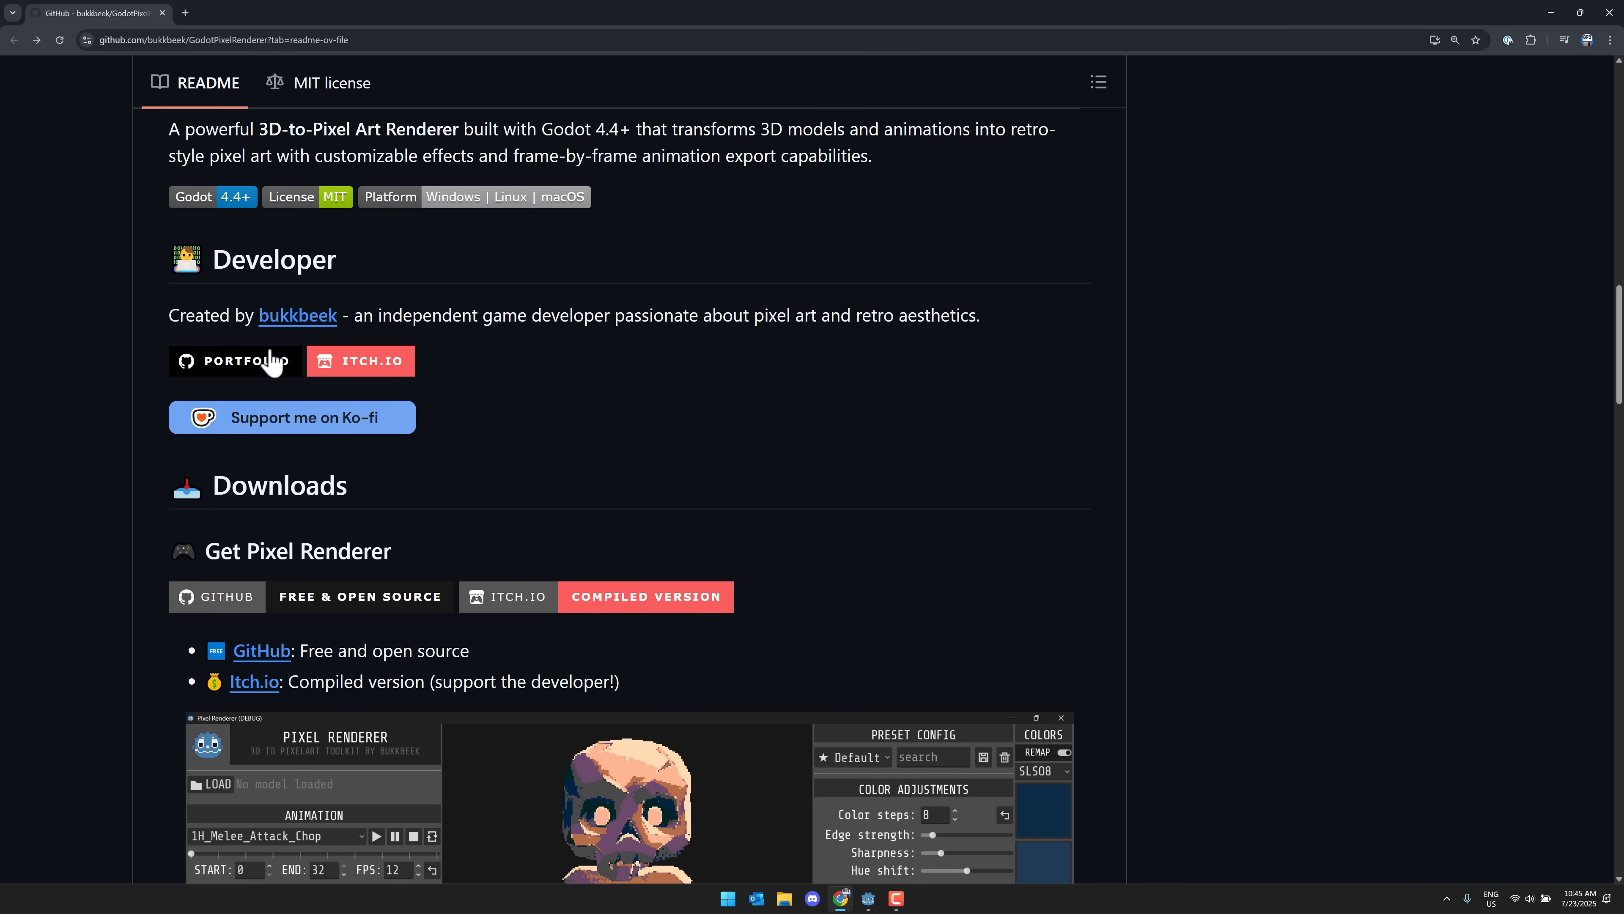
scroll(366, 430, up, 2)
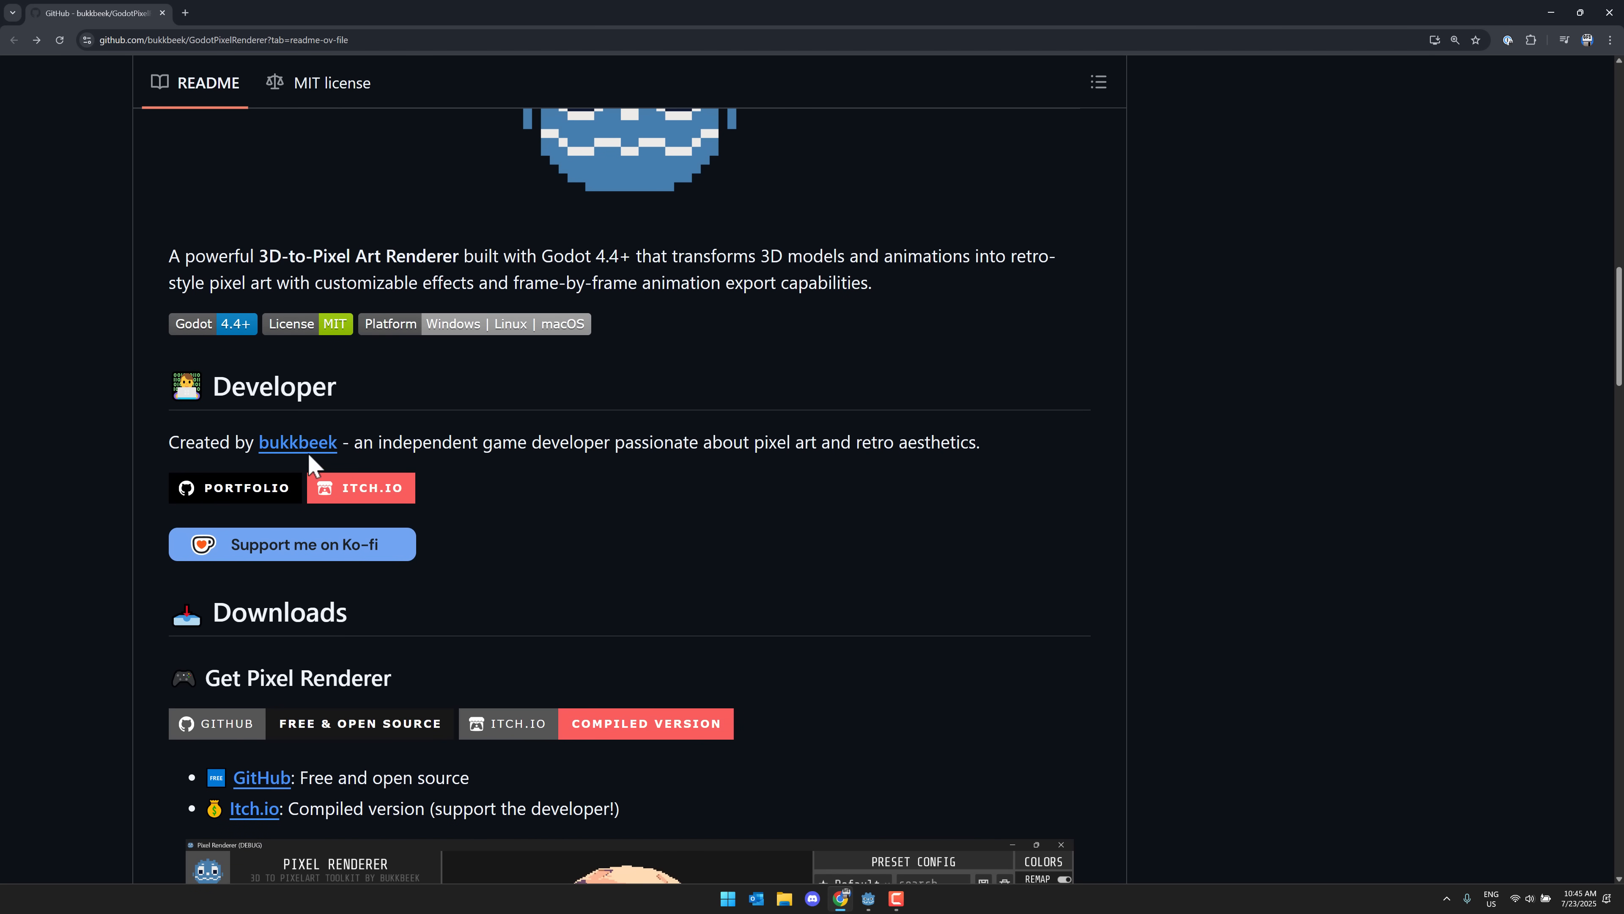
click(254, 812)
click(410, 215)
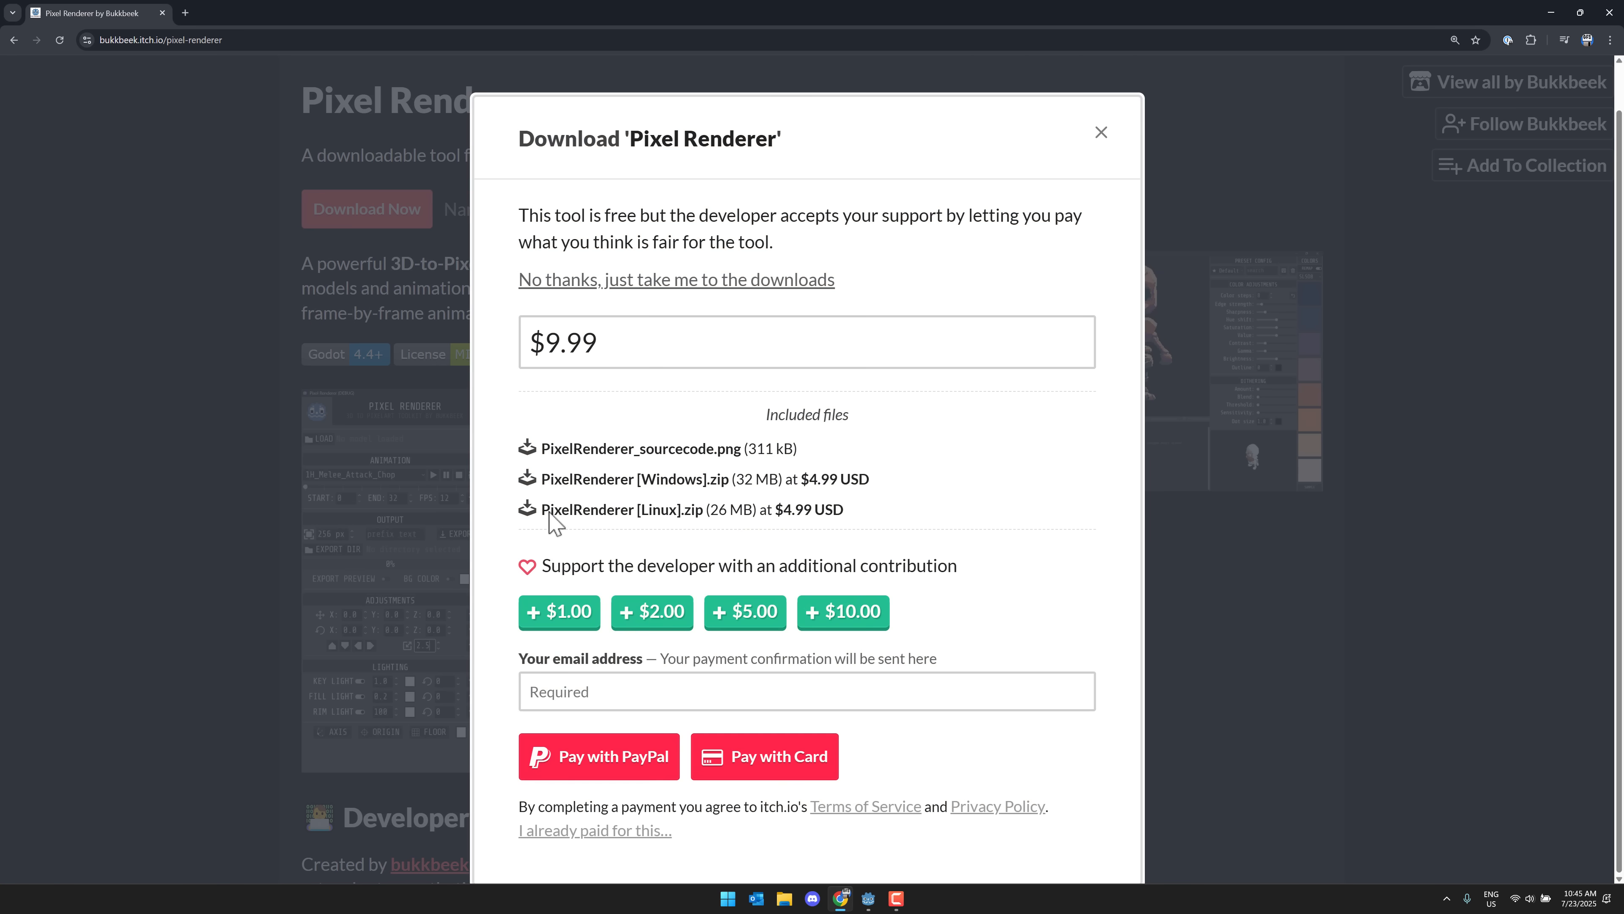
click(1100, 132)
key(alt+Left)
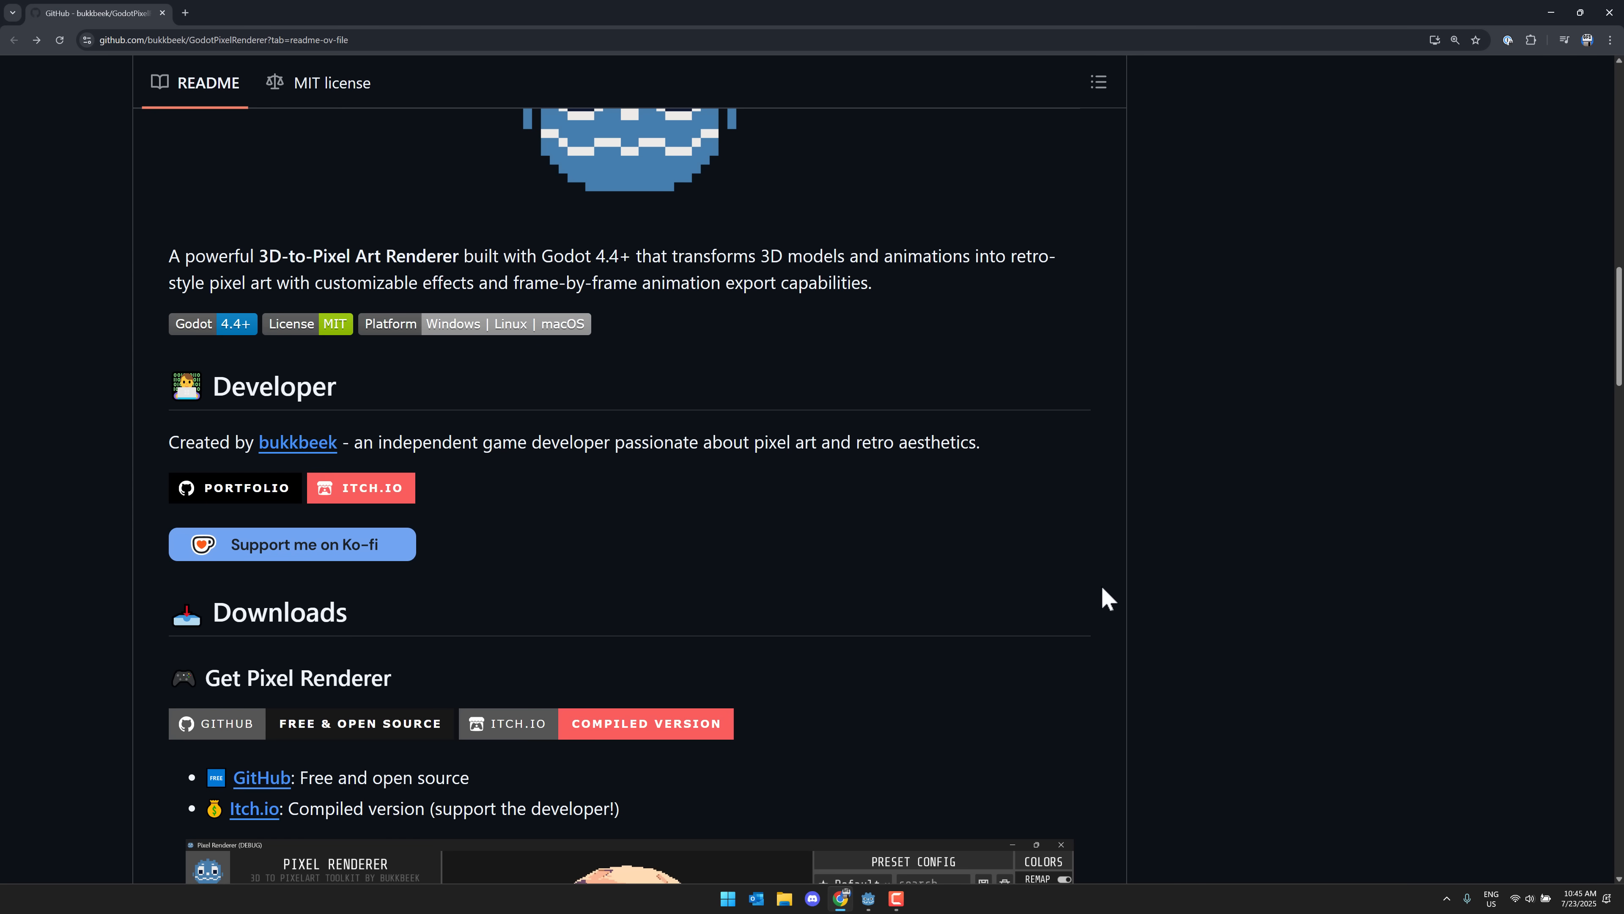
Switch to the Godot editor and open the project's export settings with the Windows Desktop (Runnable) preset selected
scroll(1101, 590, up, 4)
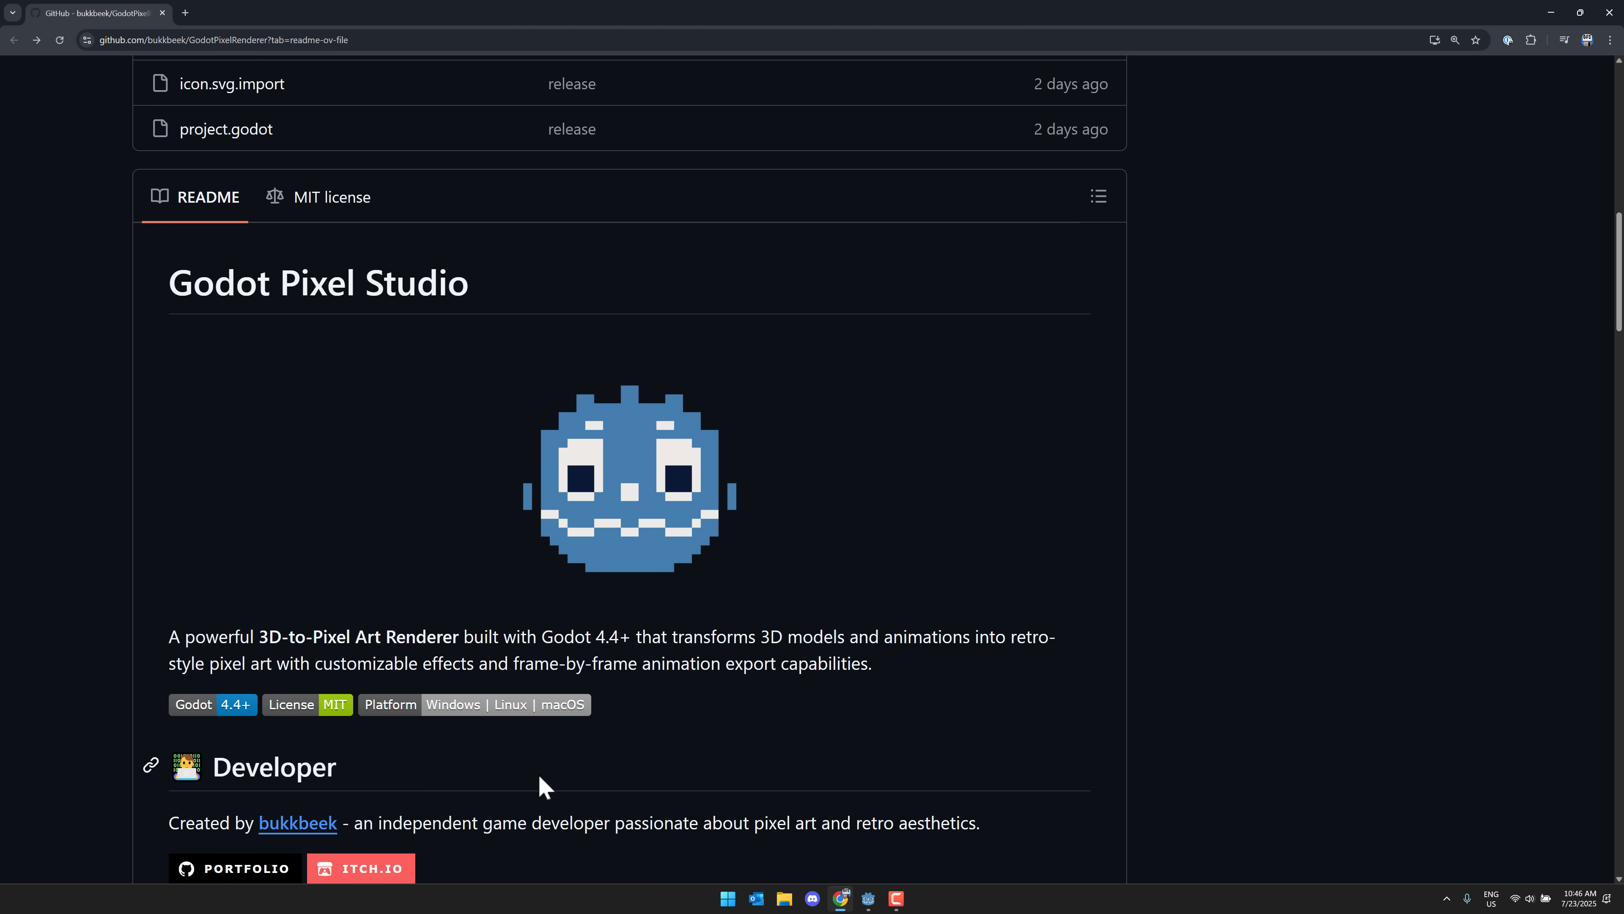
scroll(640, 704, up, 4)
scroll(888, 522, up, 6)
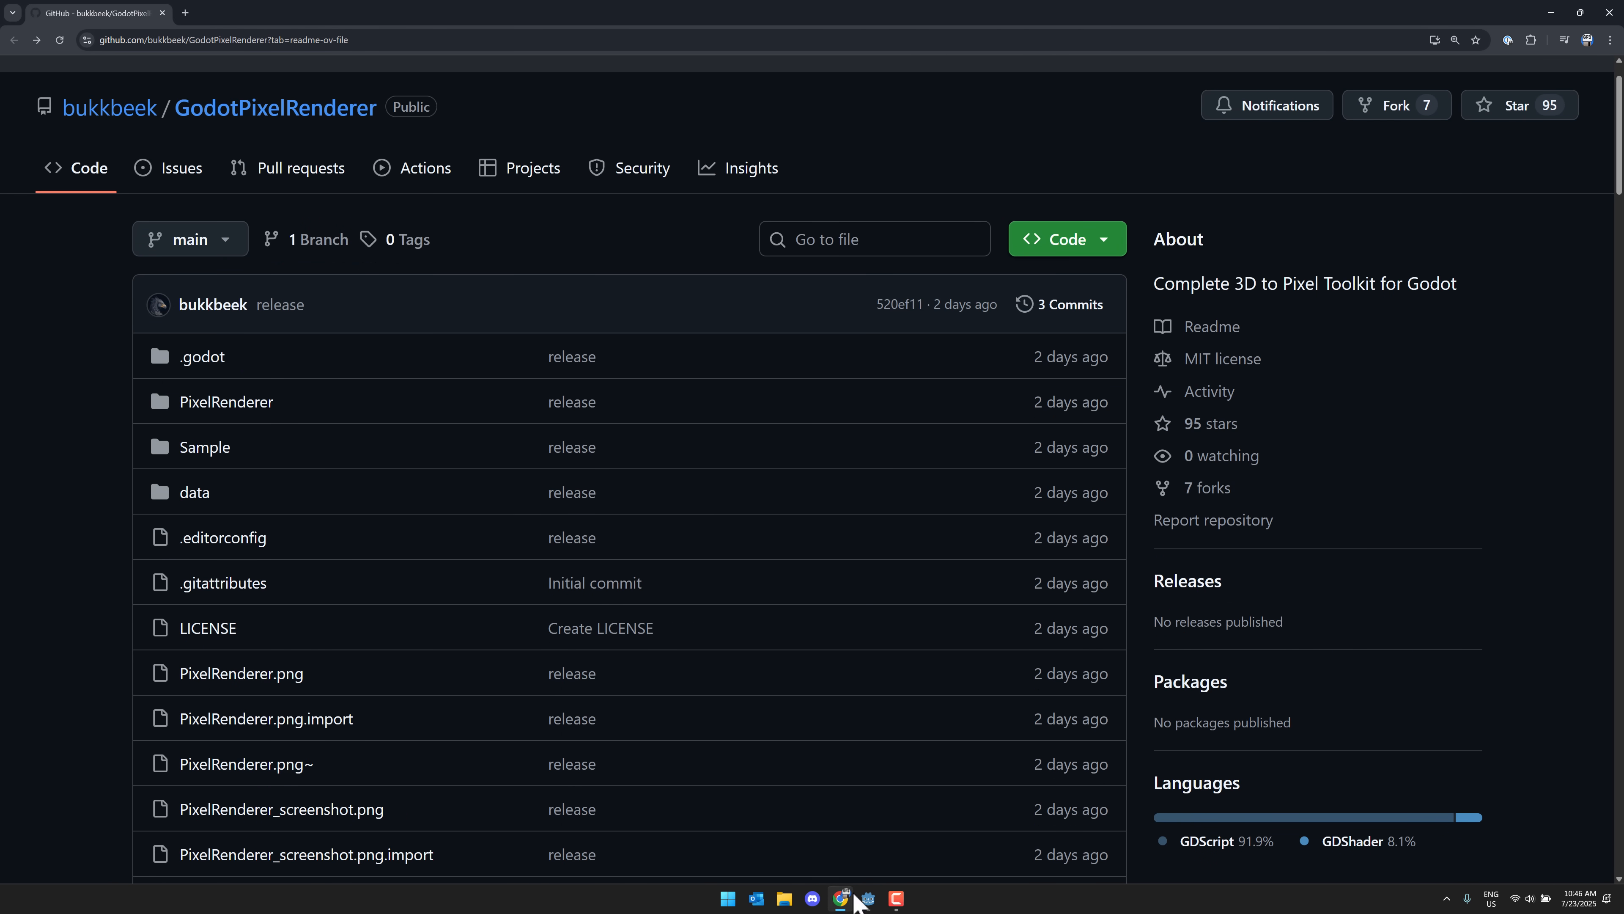
click(868, 899)
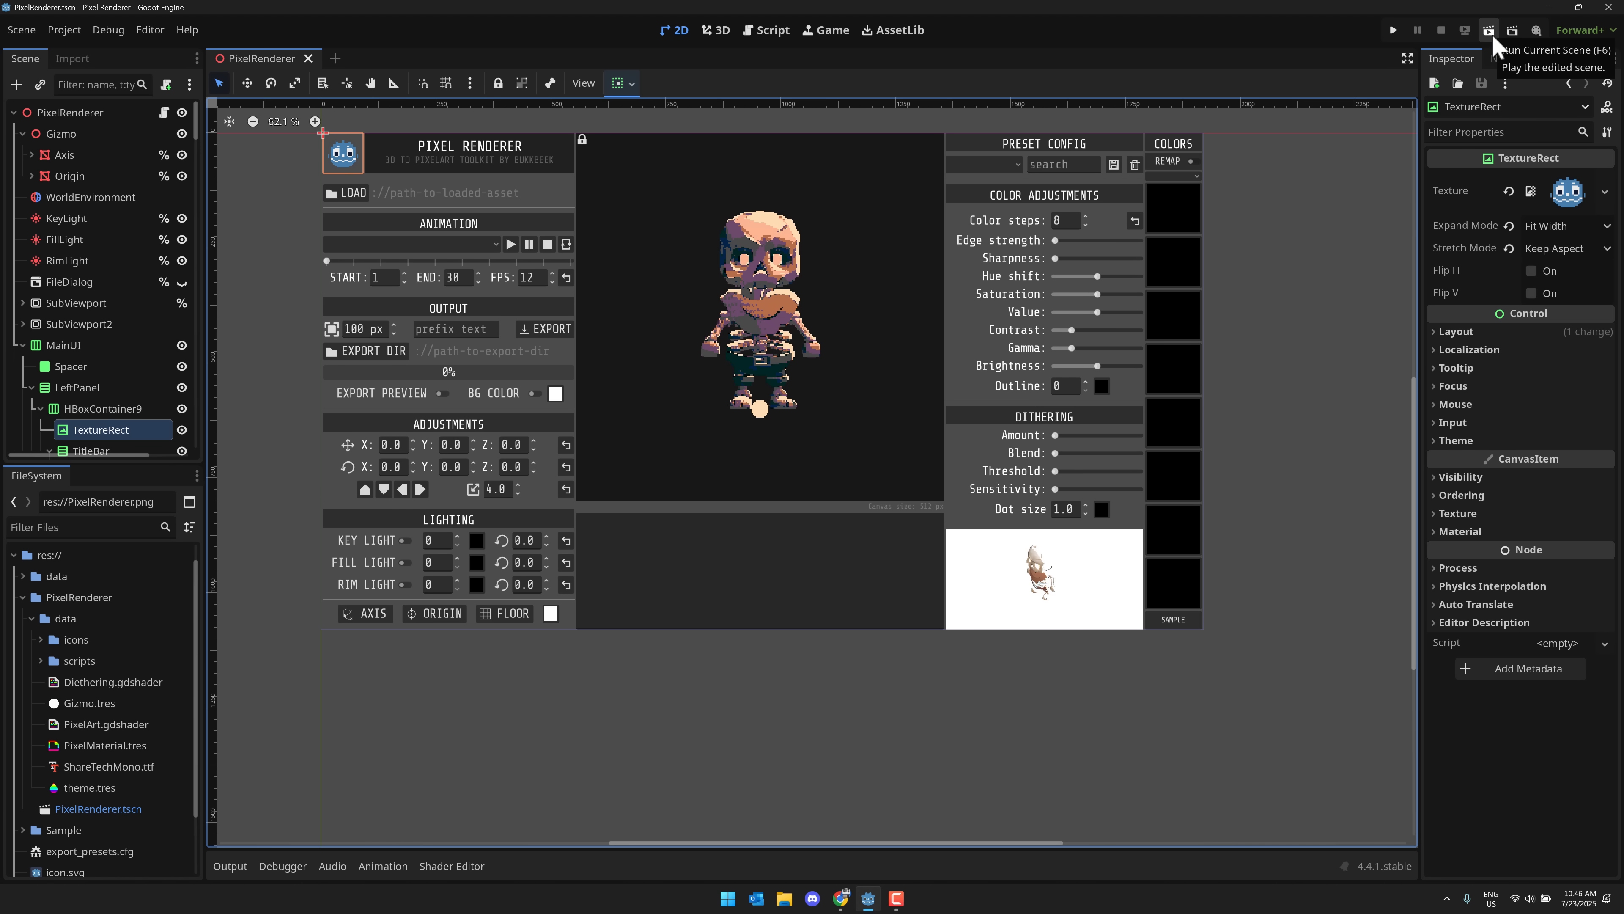
click(64, 31)
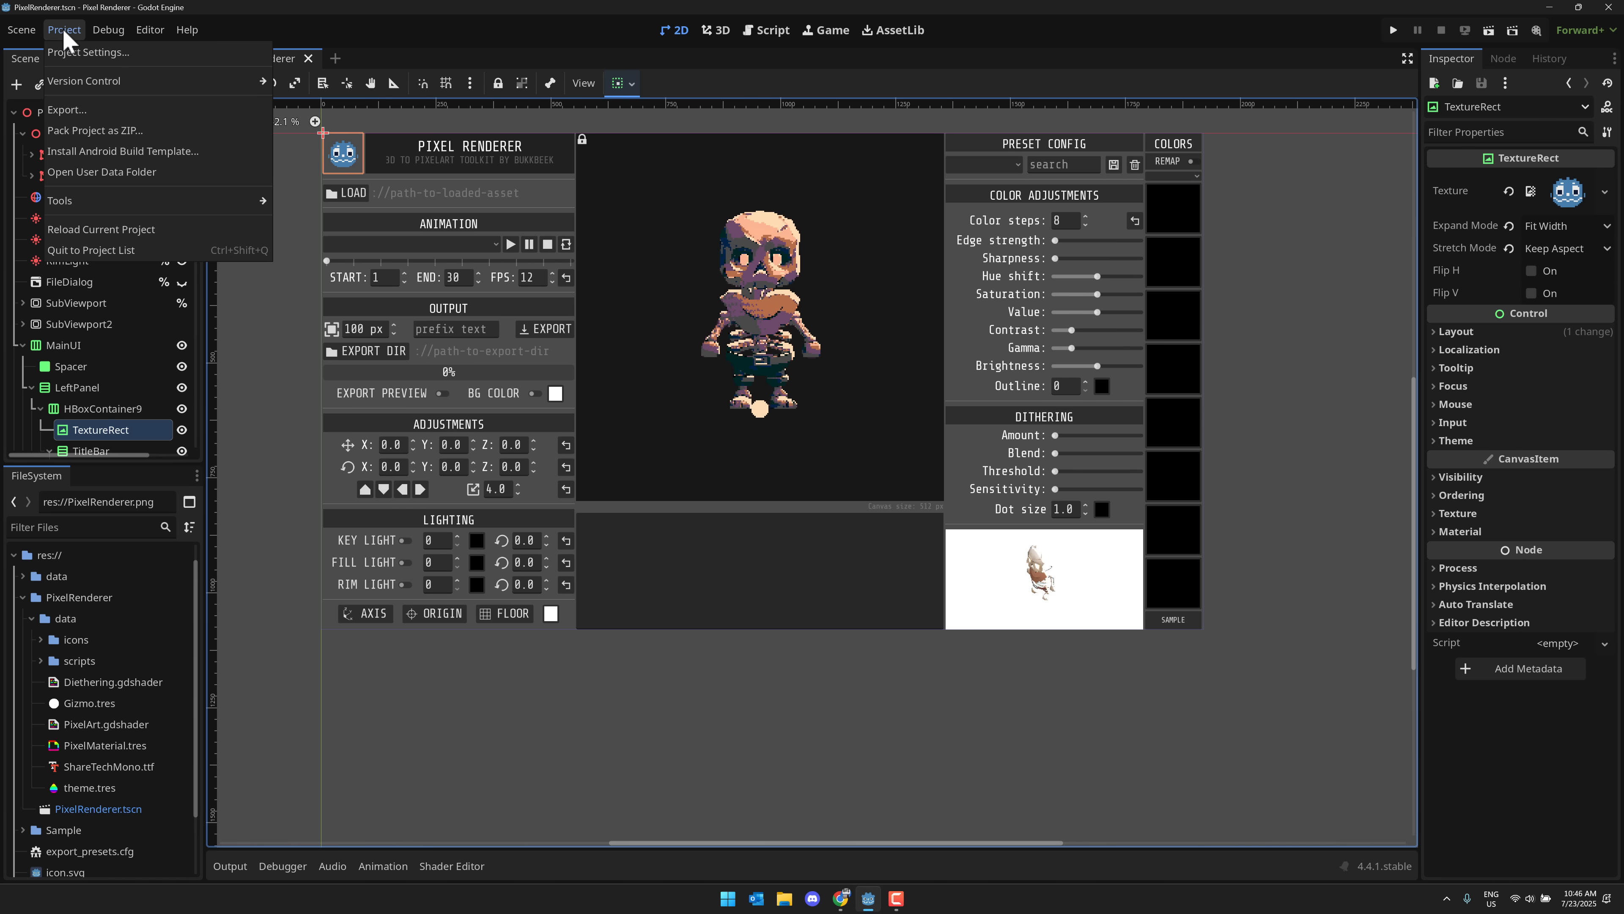
click(78, 111)
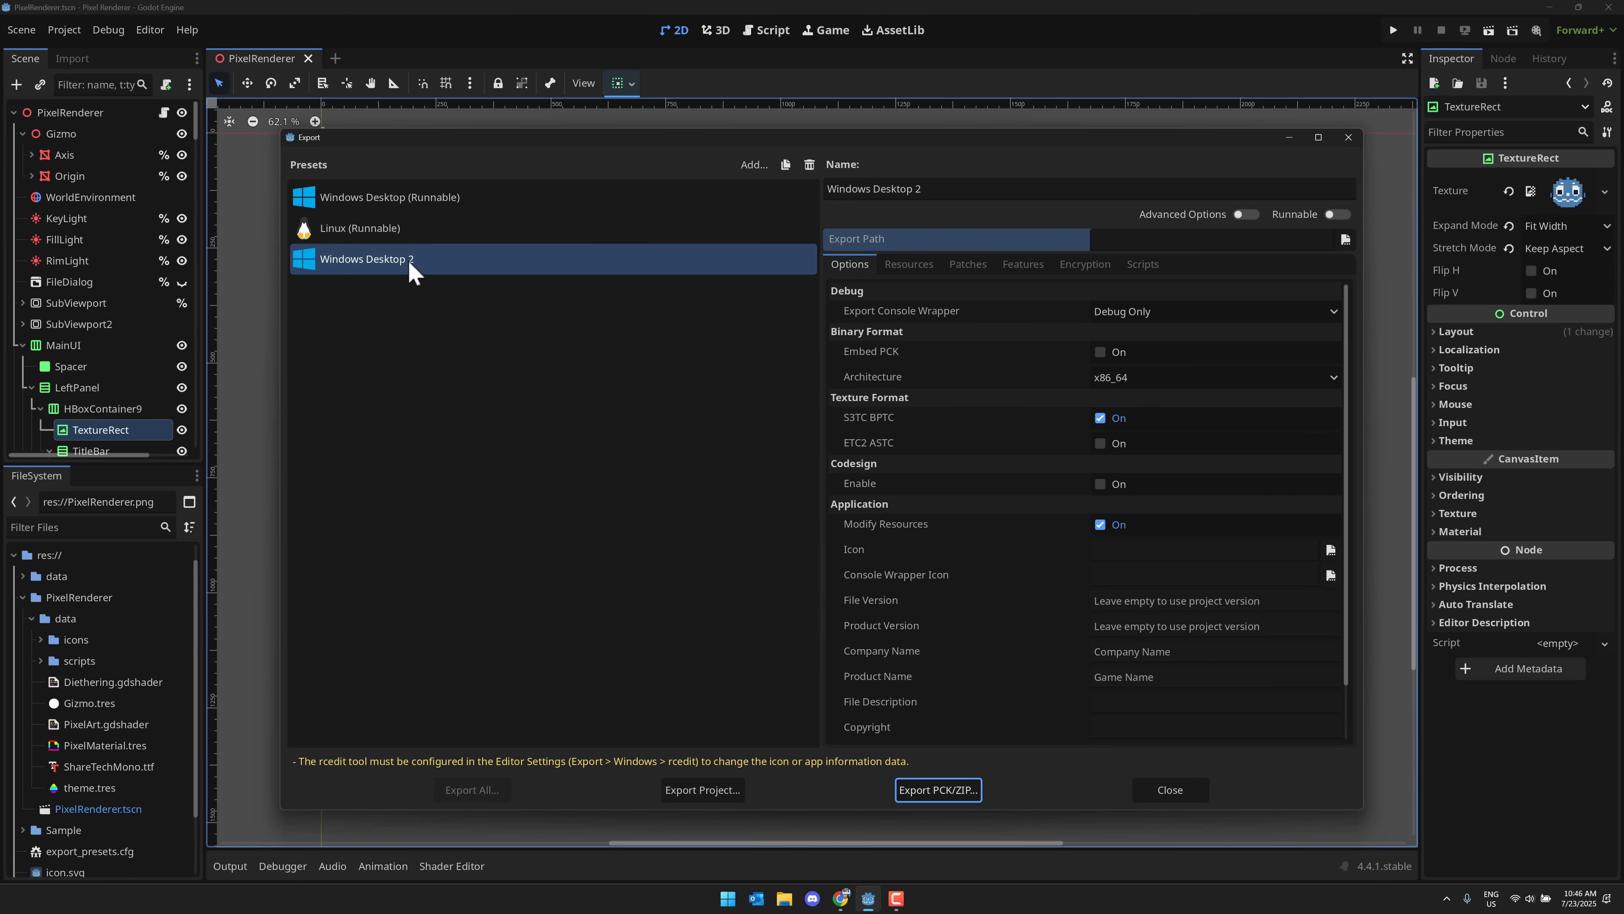
click(400, 193)
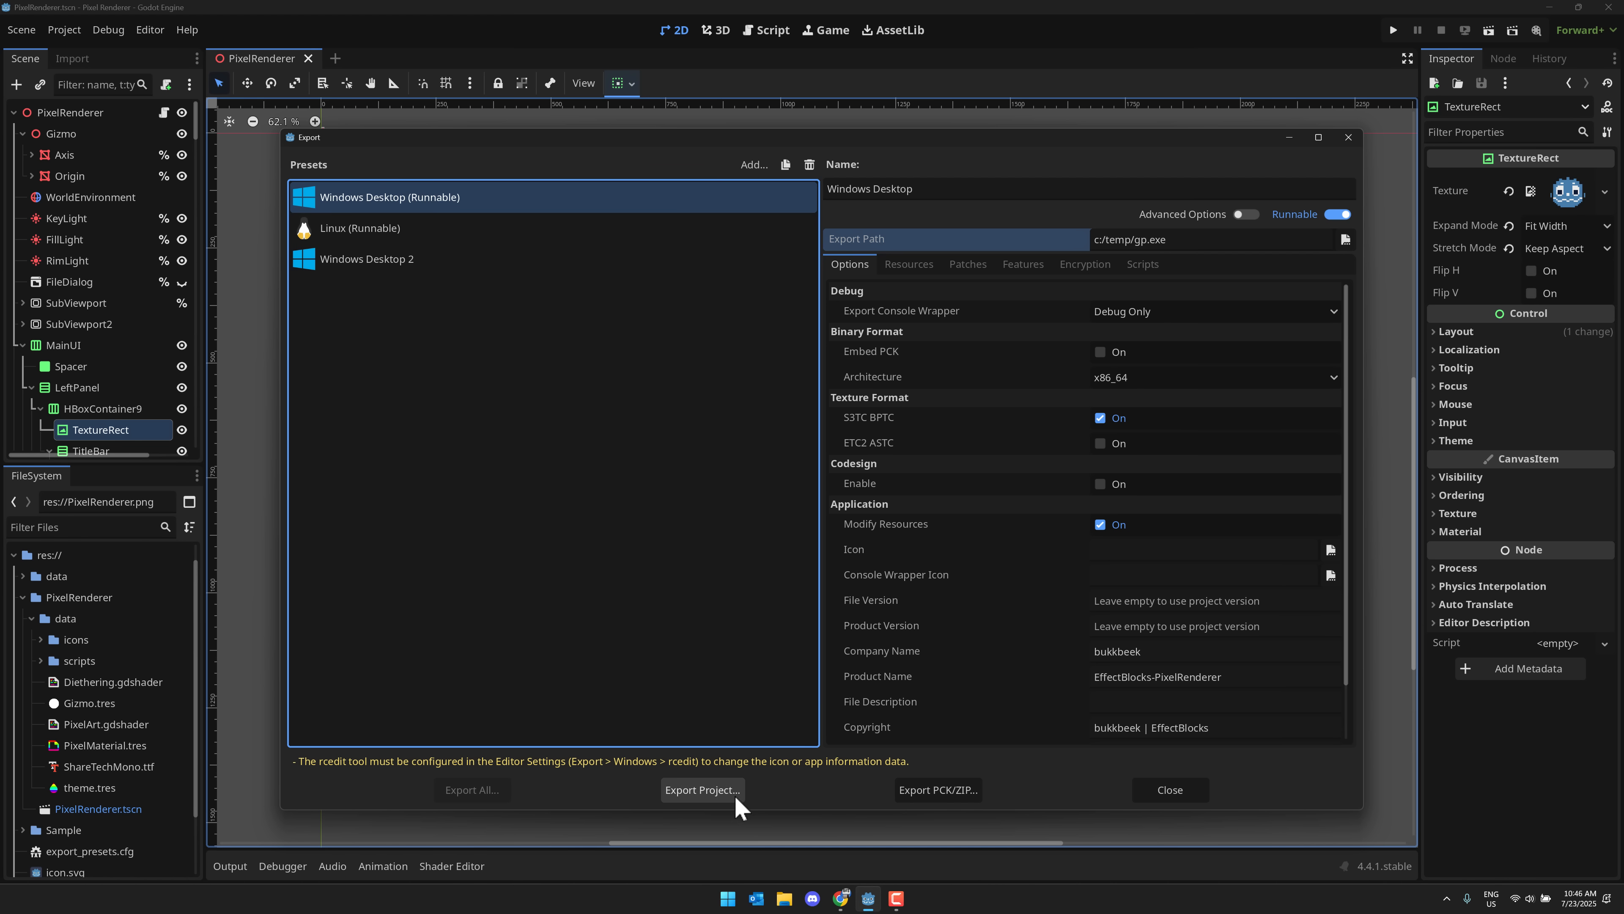
Switch to File Explorer, launch gp.exe from the C:\temp folder and maximize the Pixel Renderer window
click(784, 898)
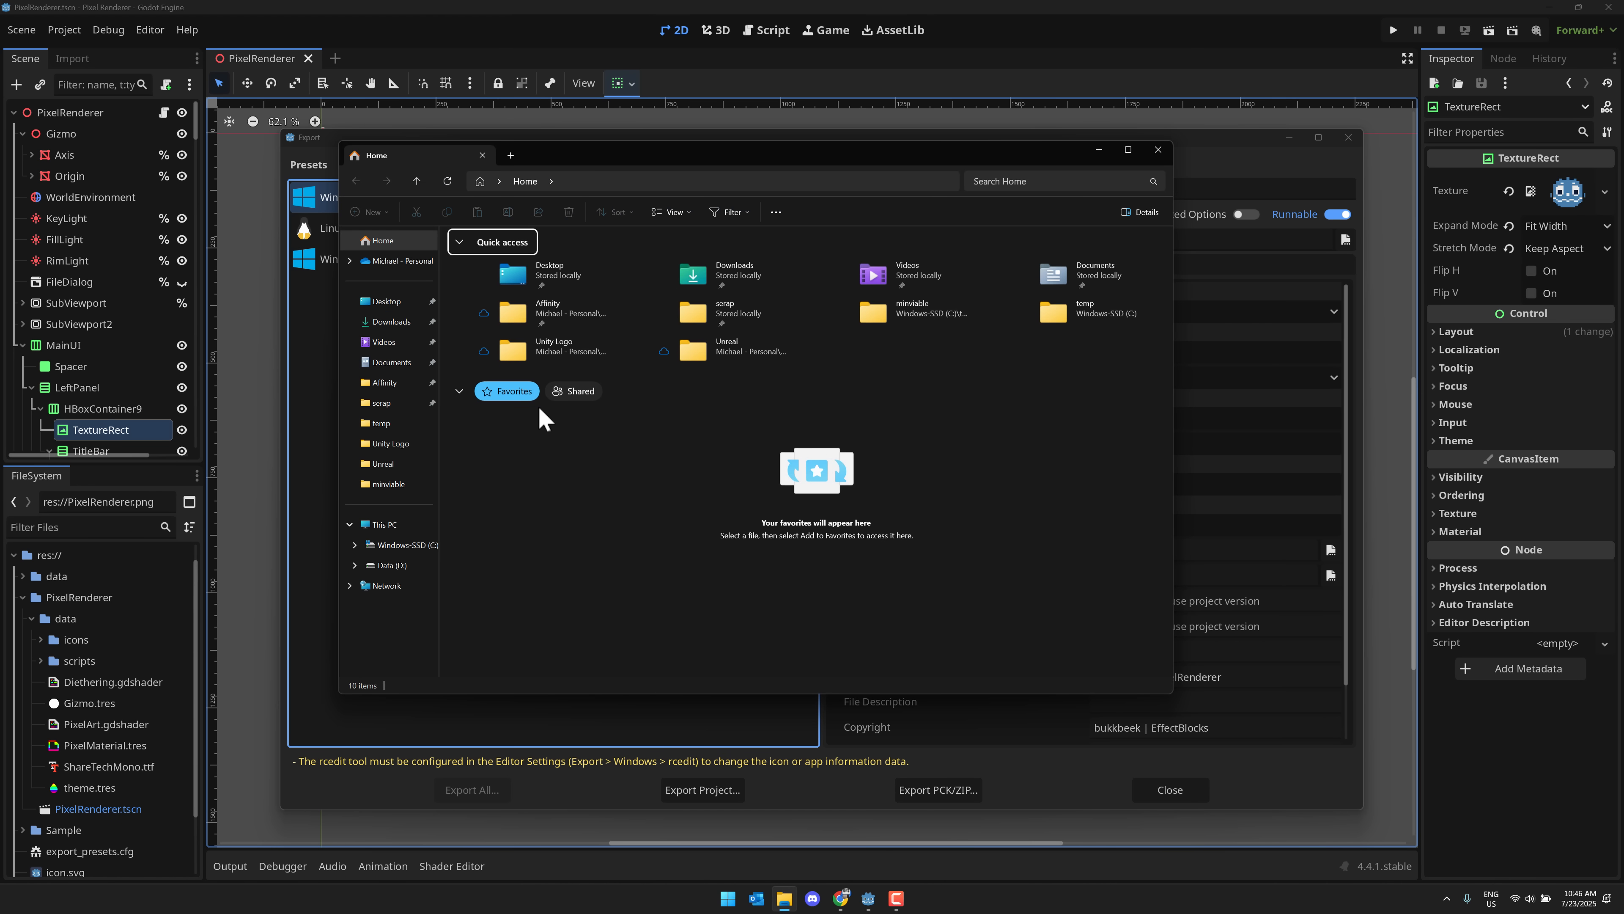
click(401, 545)
double_click(494, 515)
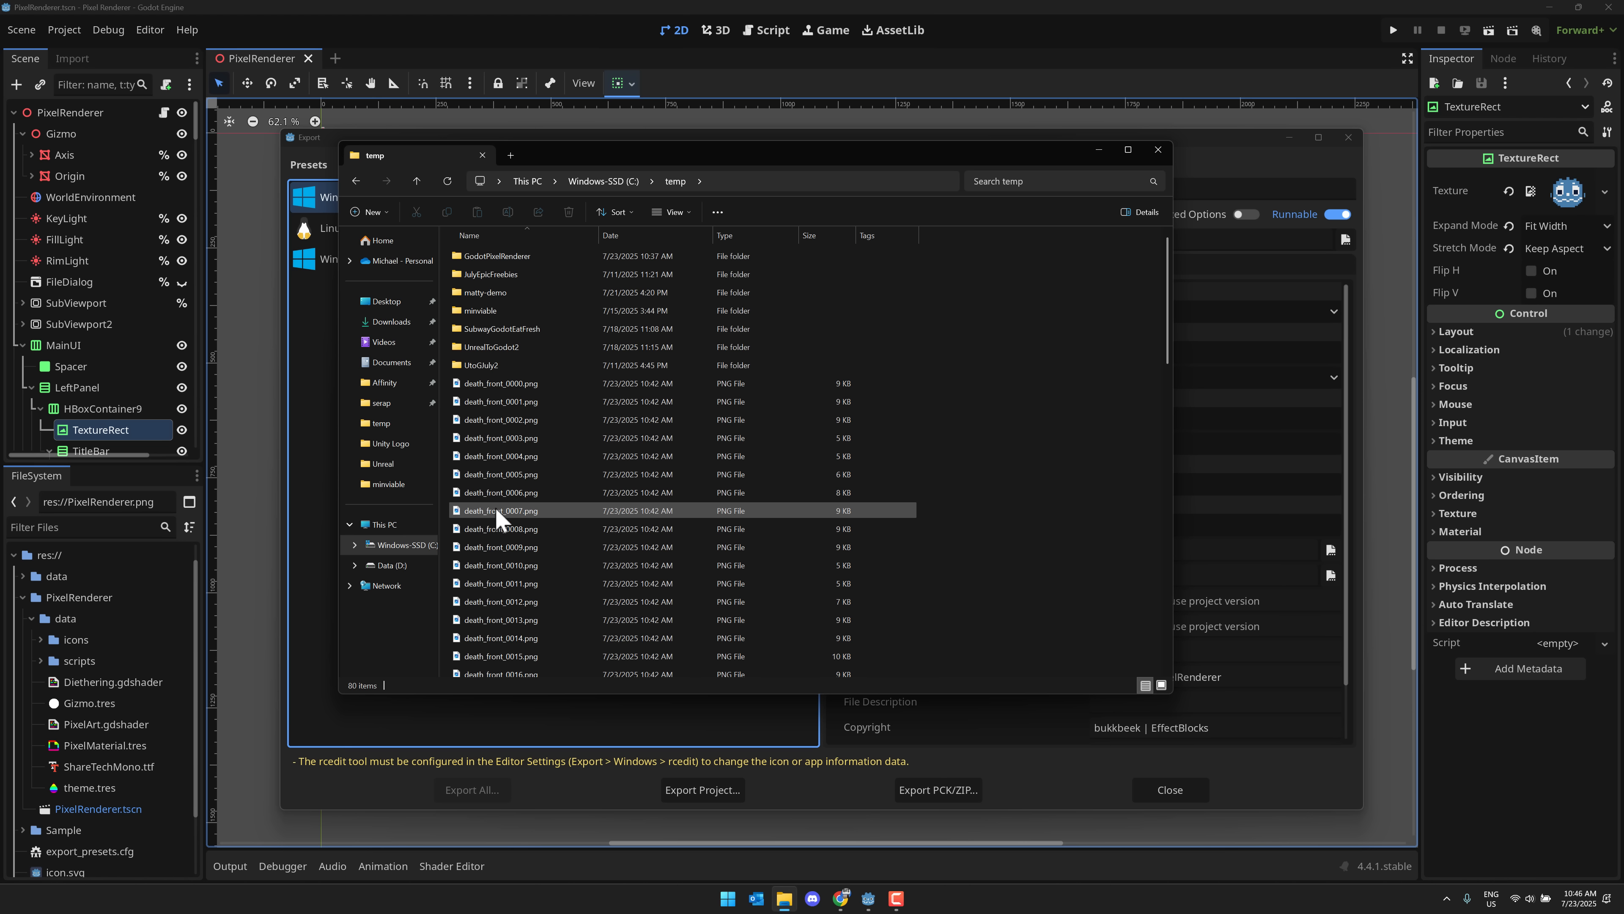
scroll(544, 409, down, 15)
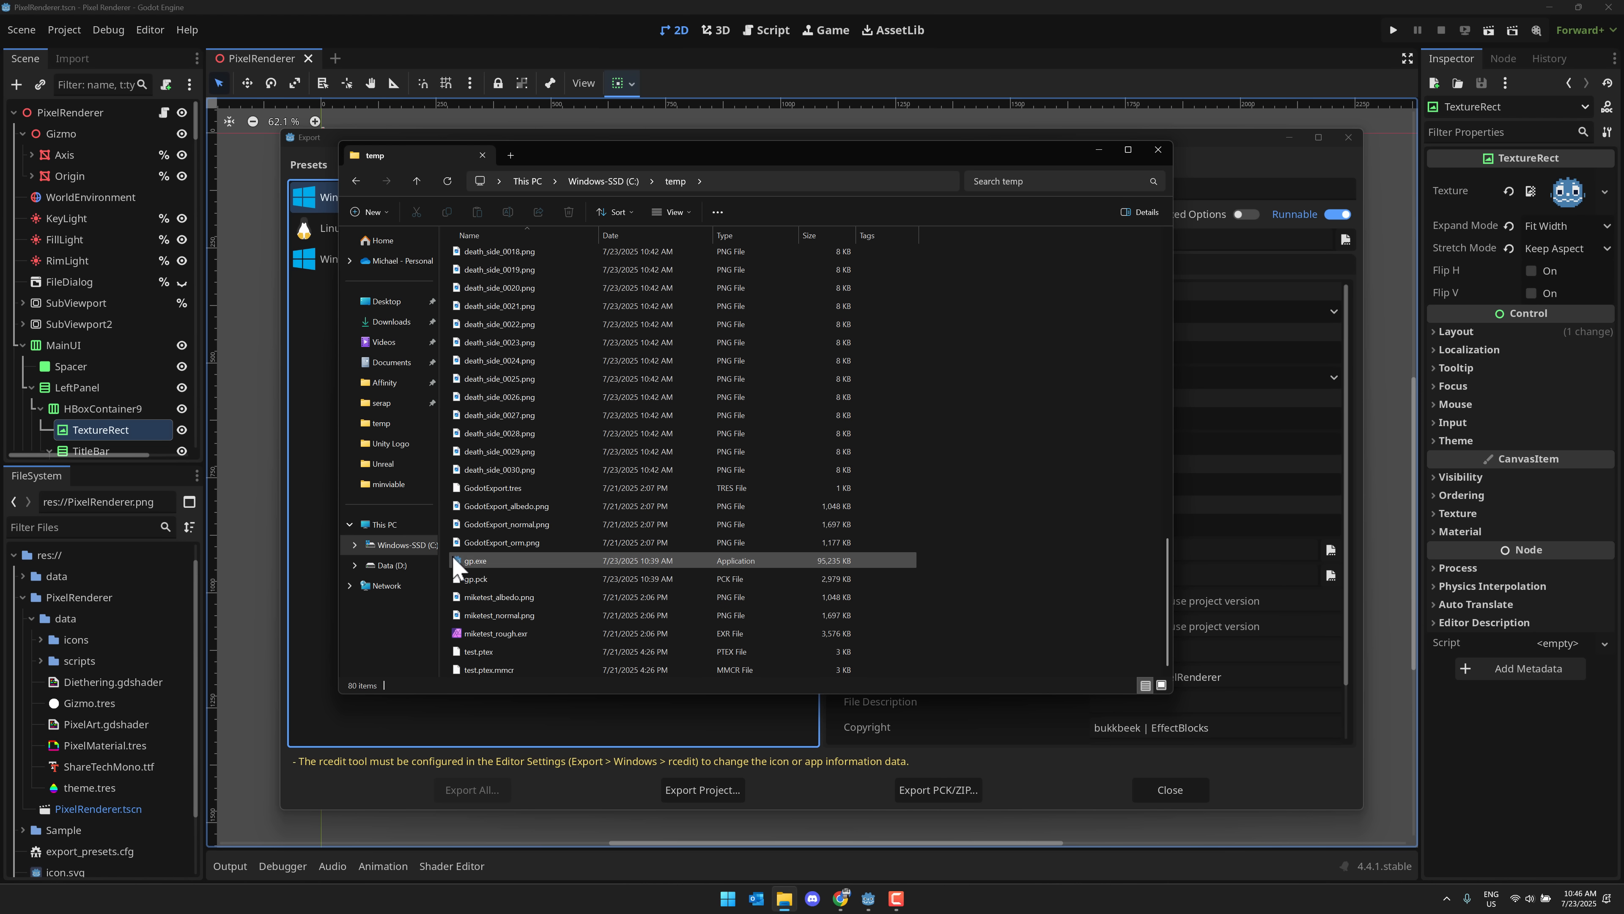
double_click(486, 560)
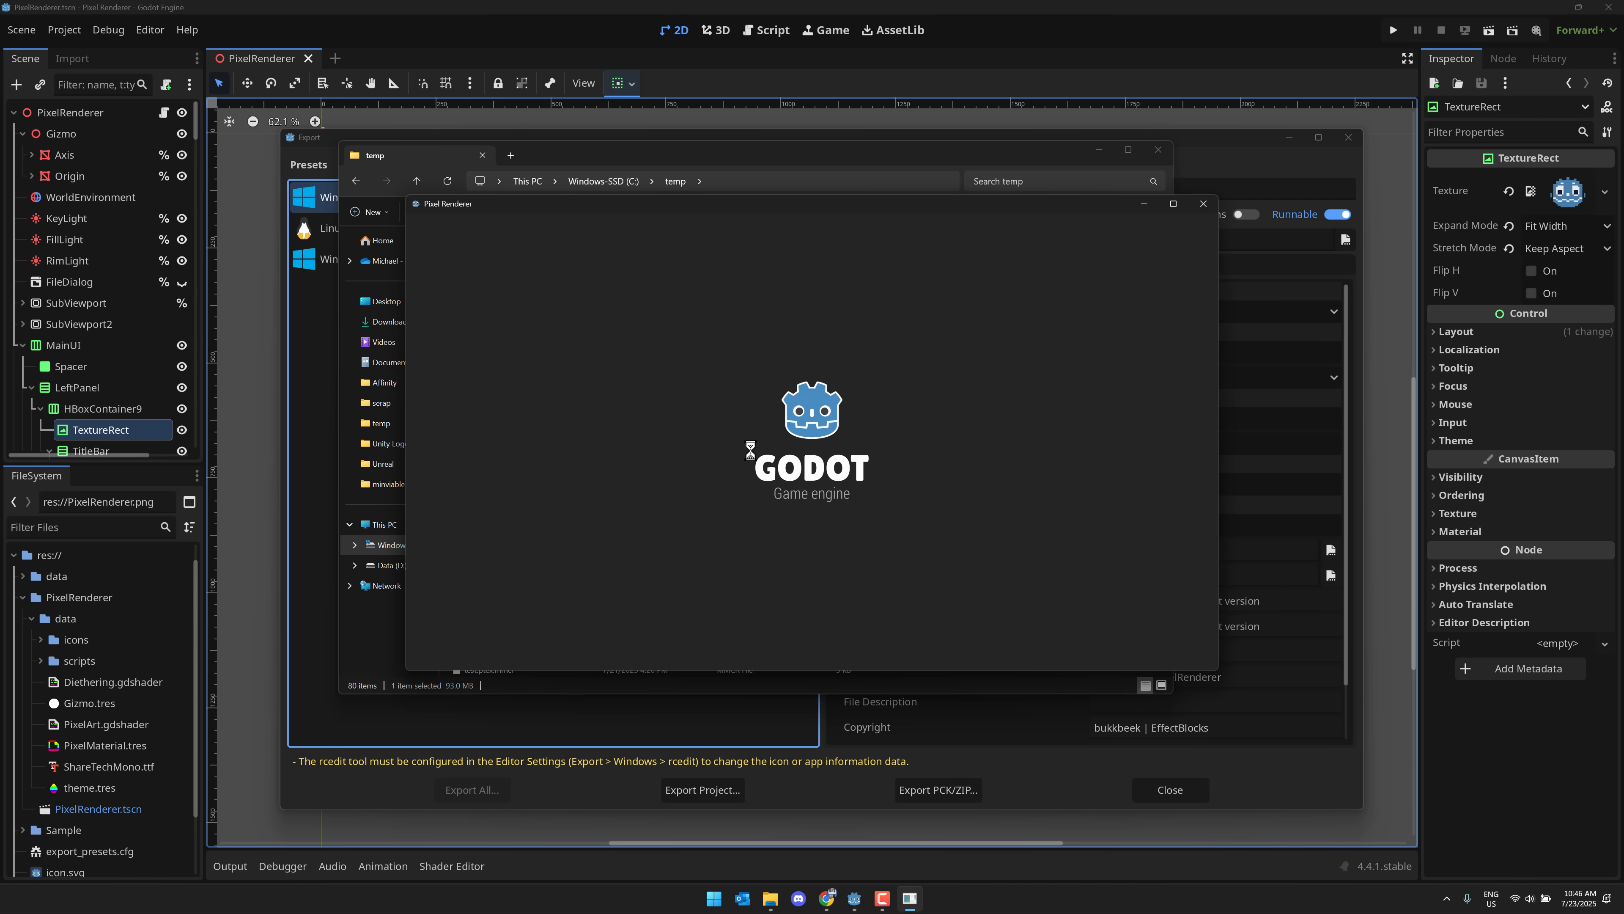
double_click(963, 205)
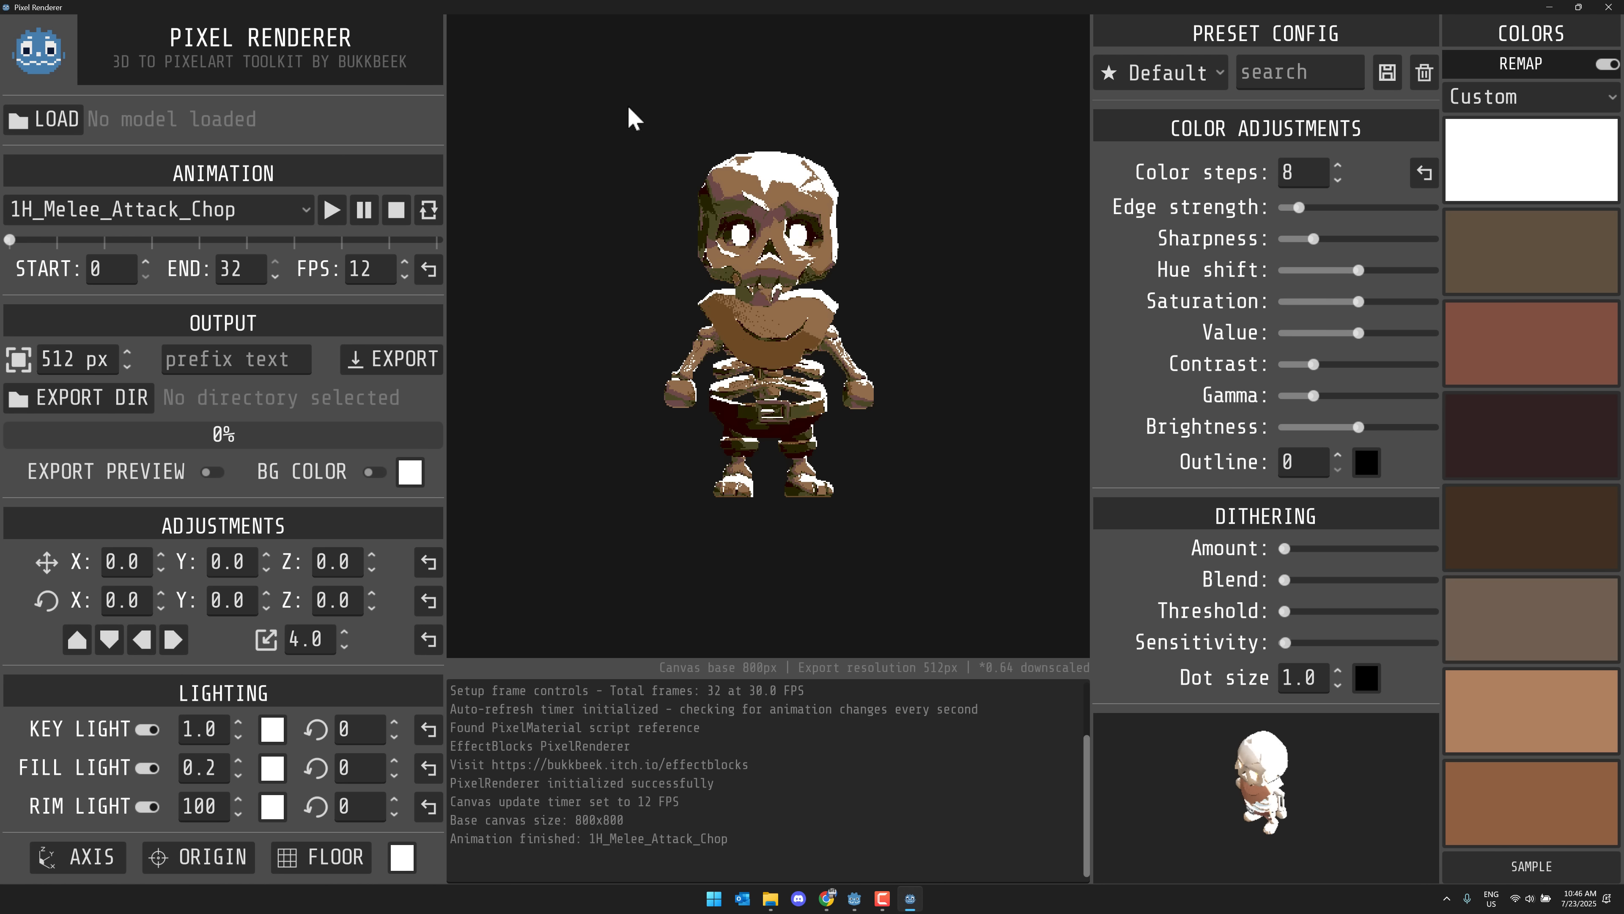
Load the model Skeleton_Minion.glb from /temp/GodotPixelRenderer/Sample
click(28, 120)
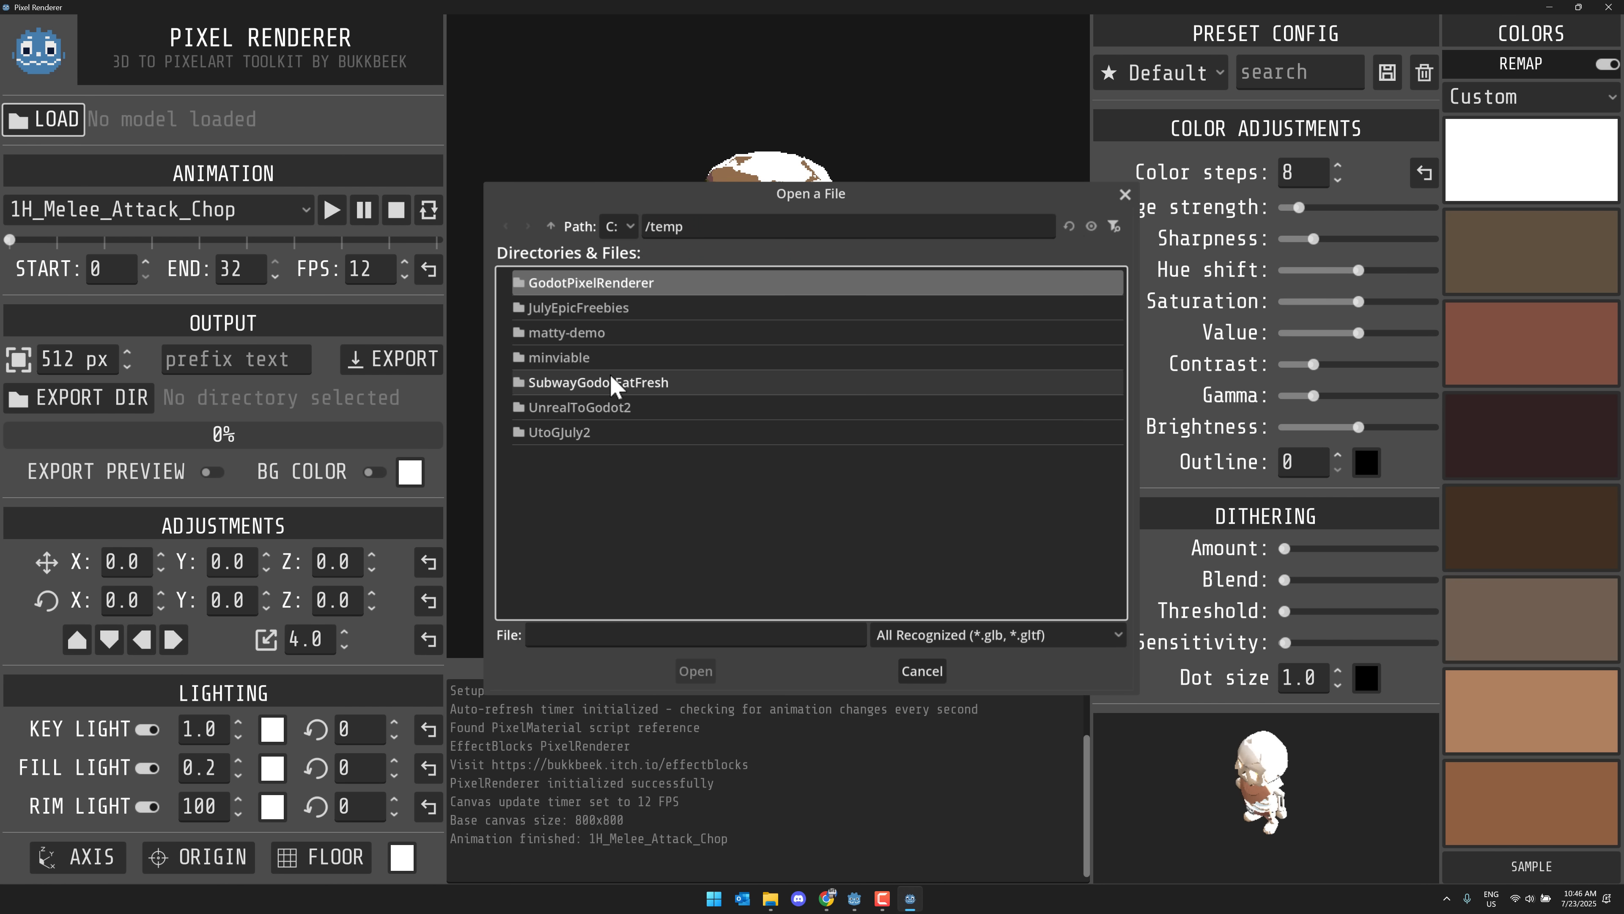
double_click(608, 284)
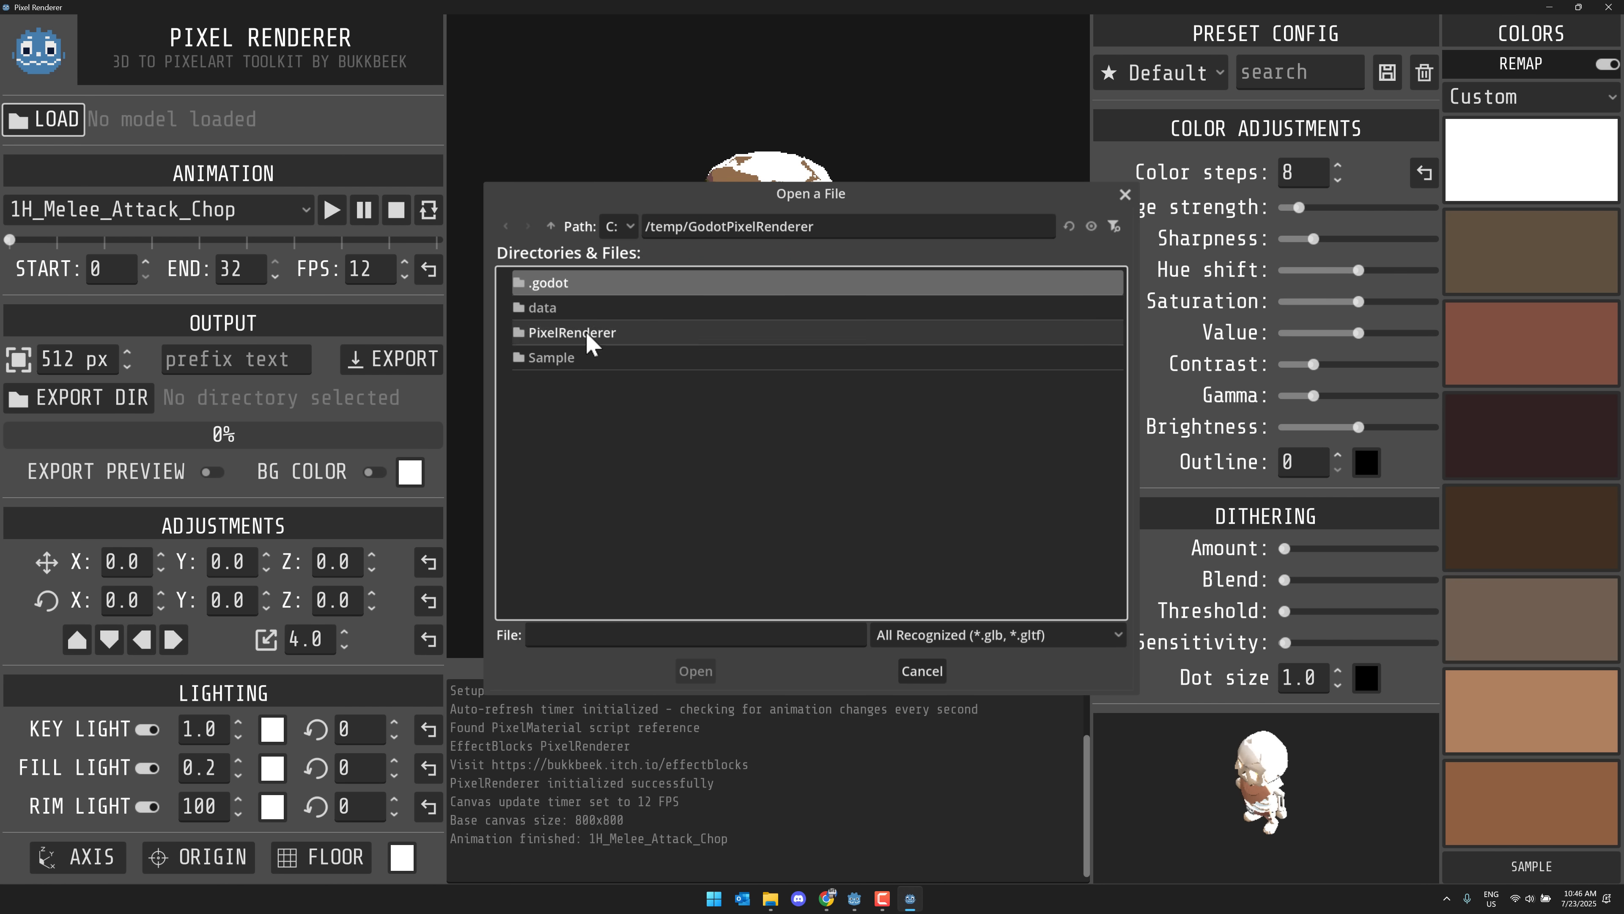
double_click(576, 357)
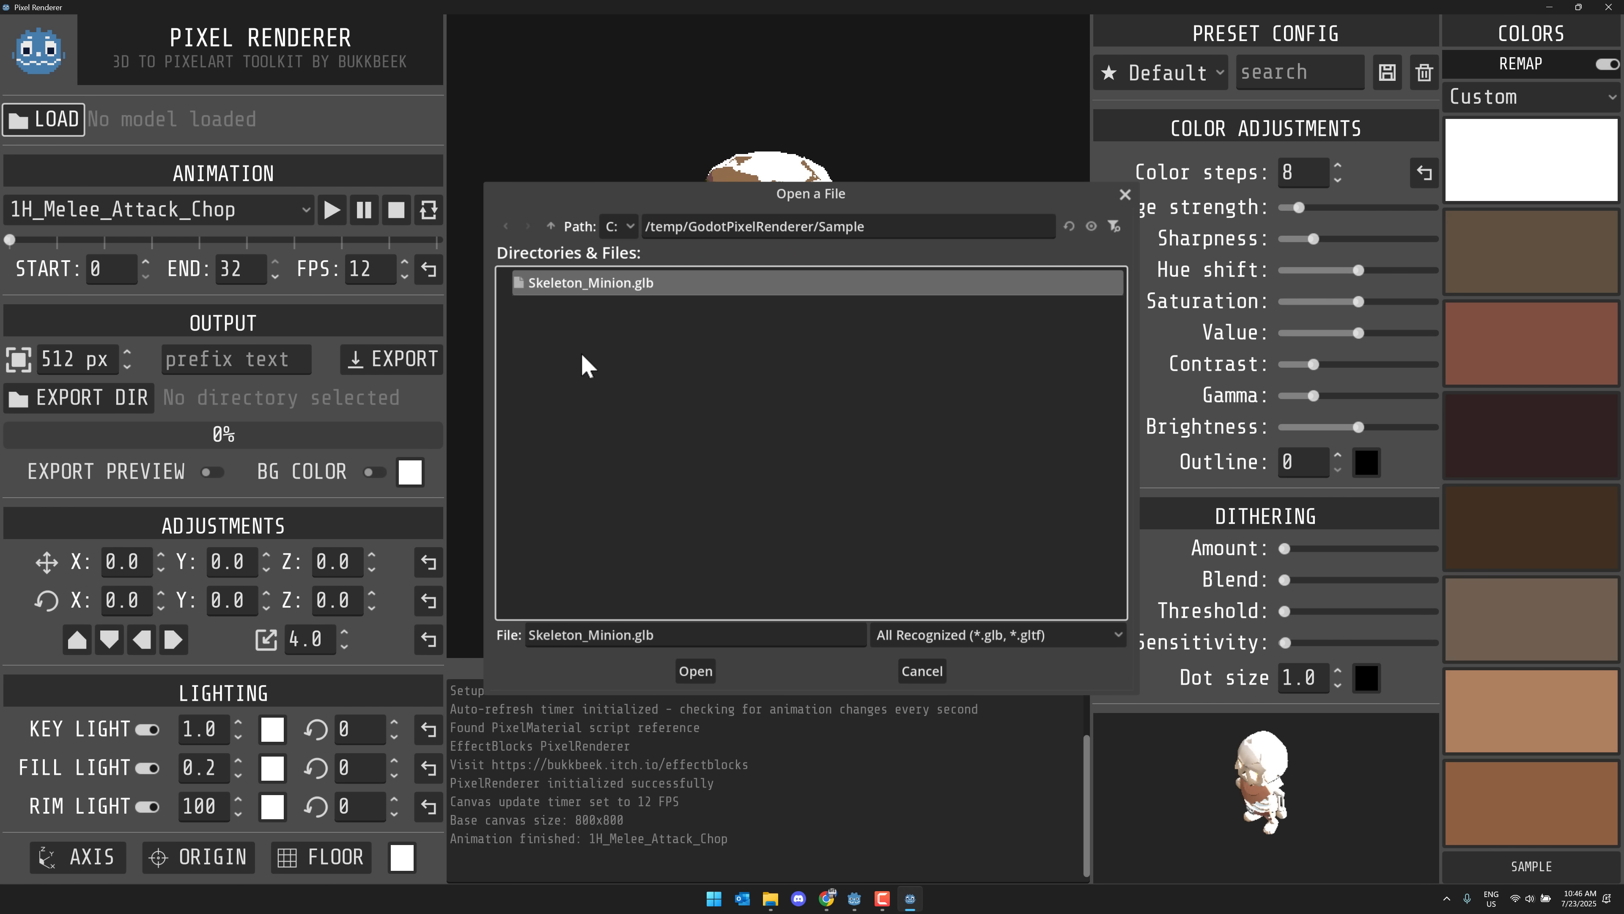
double_click(596, 288)
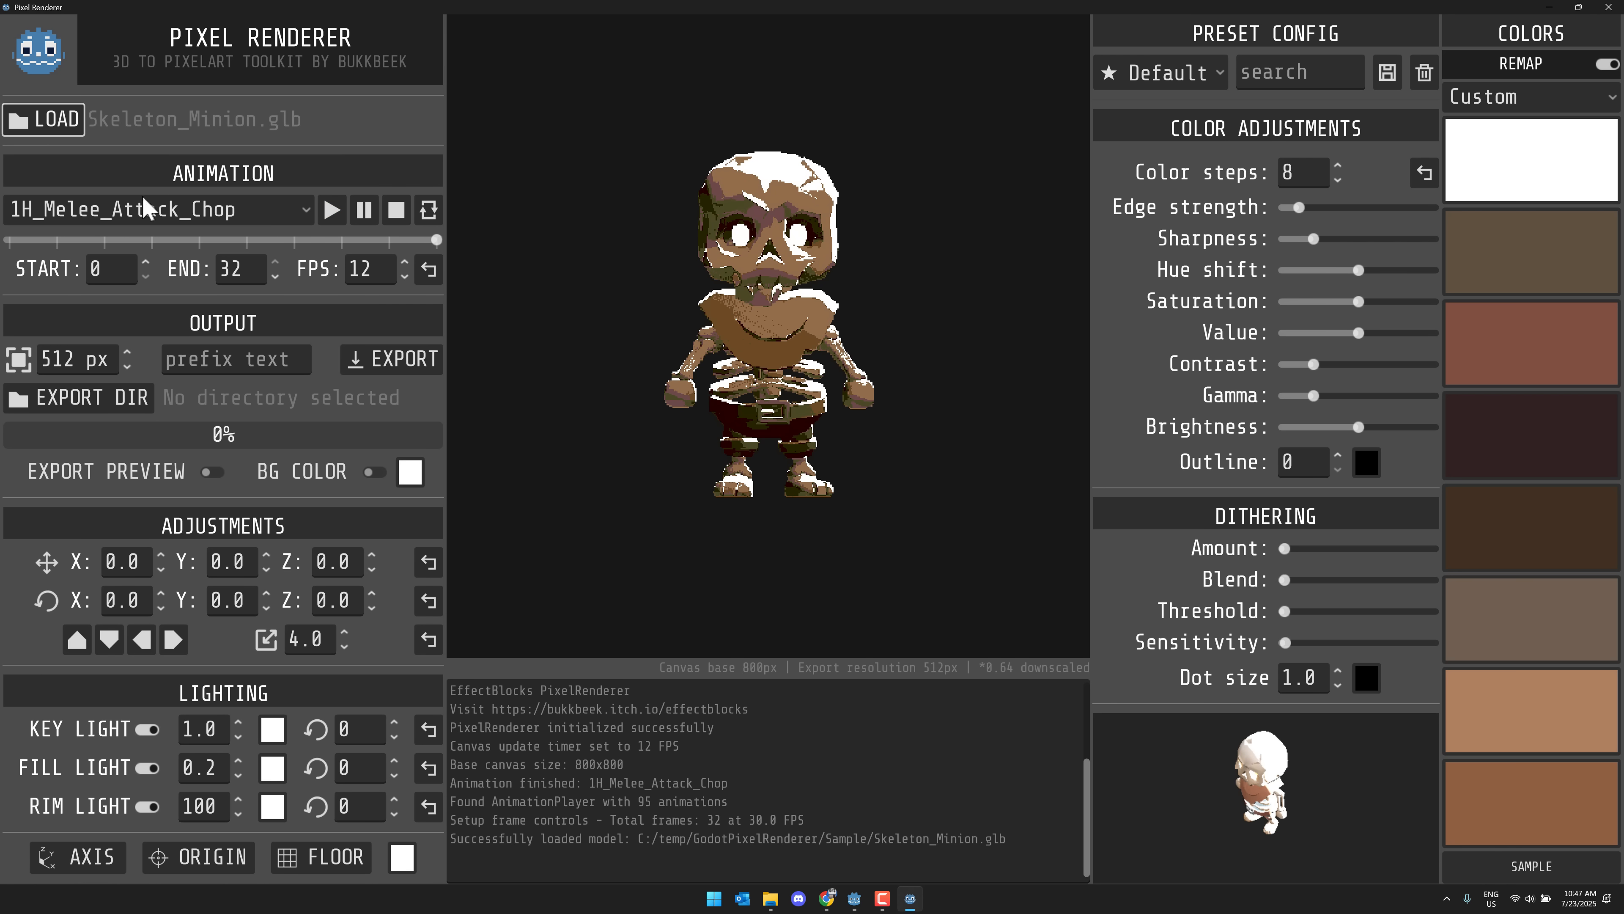
Play the 1H_Melee_Attack_Chop animation several times to preview it in the viewport
click(332, 212)
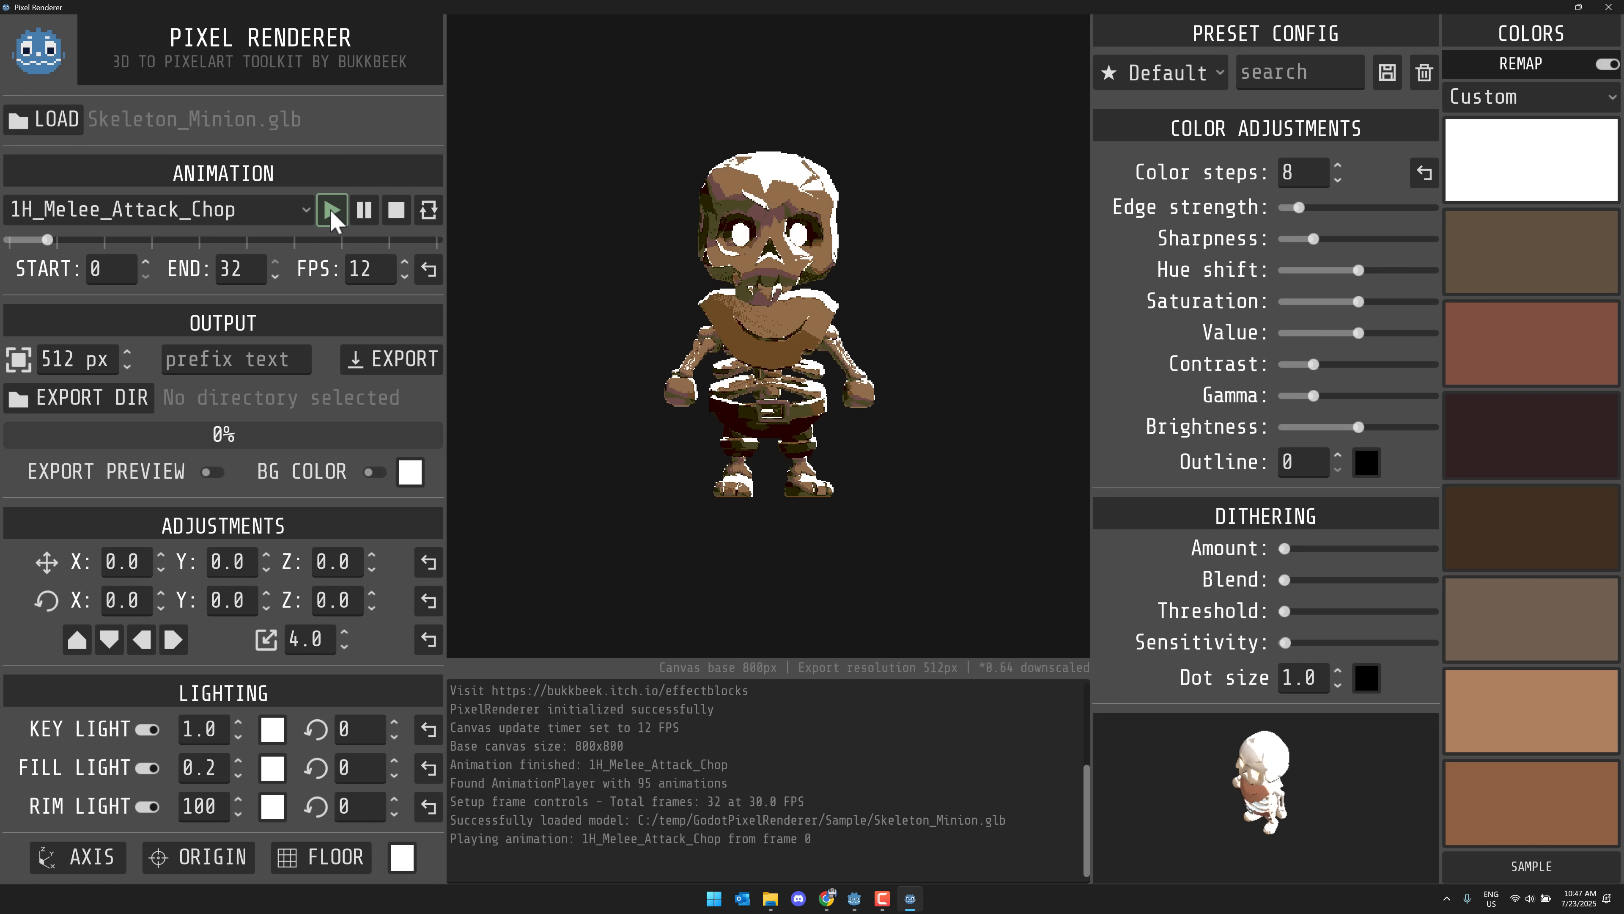
click(332, 214)
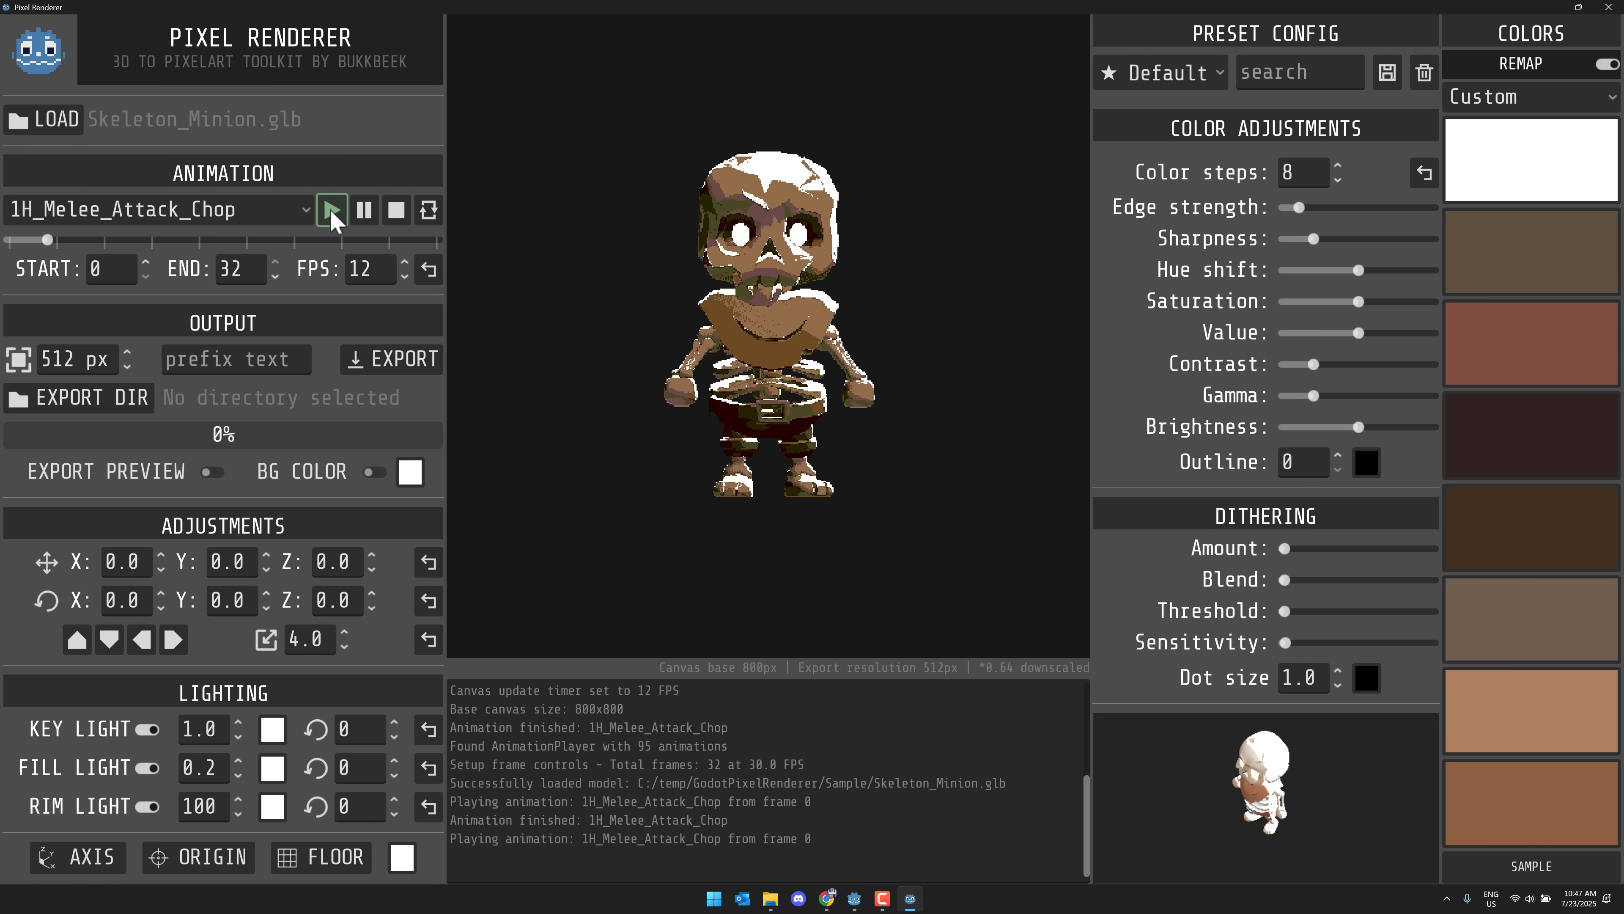
click(330, 211)
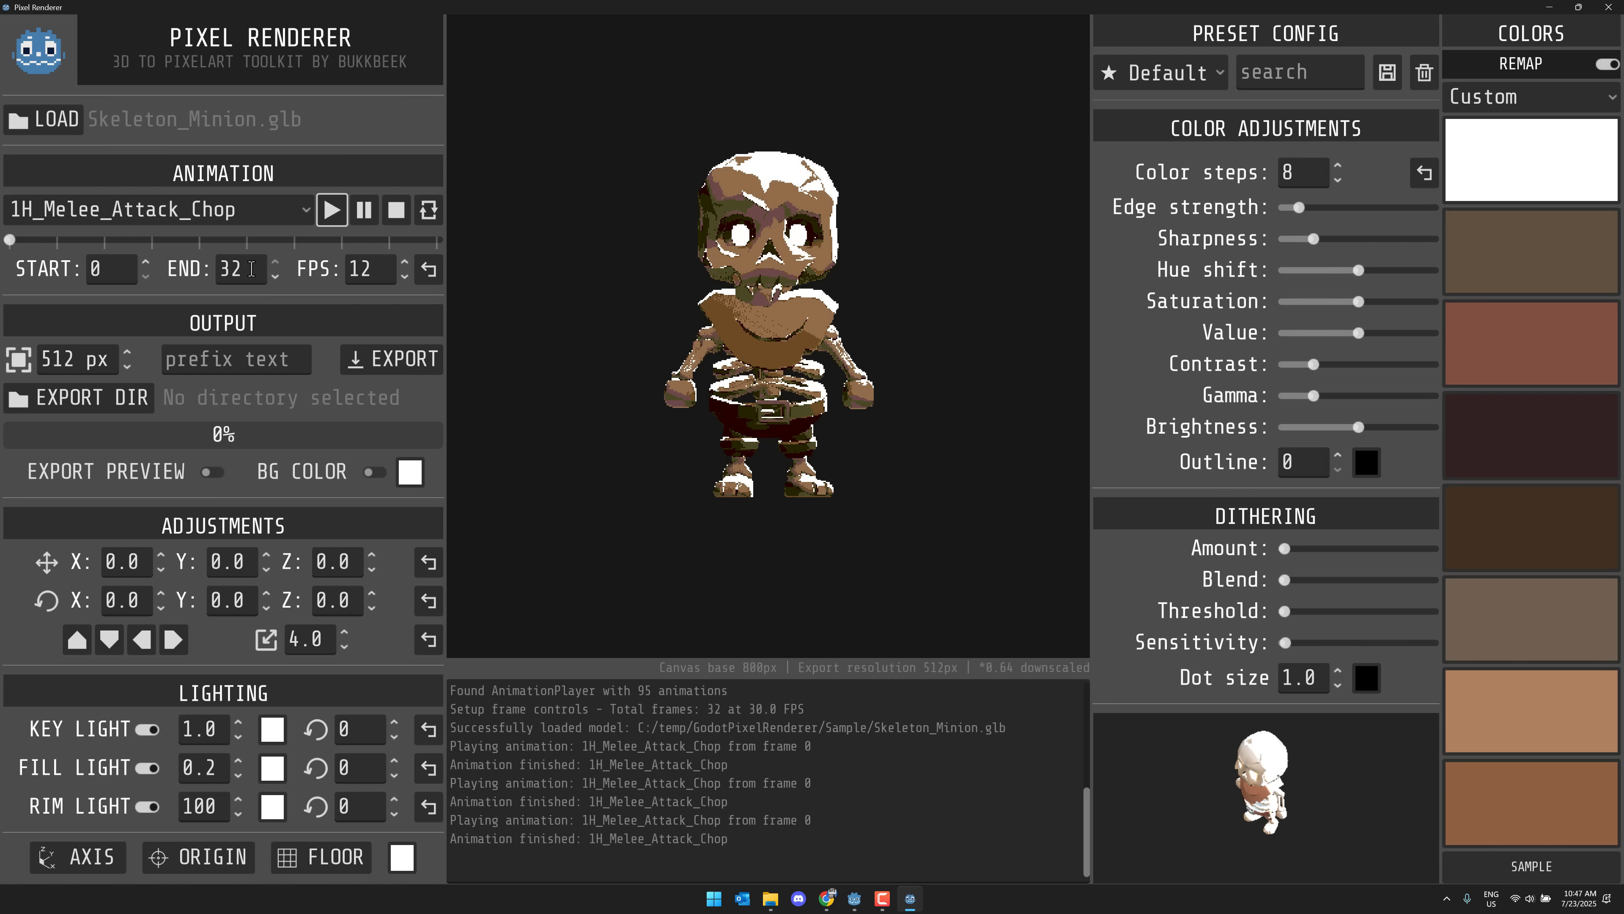
click(331, 212)
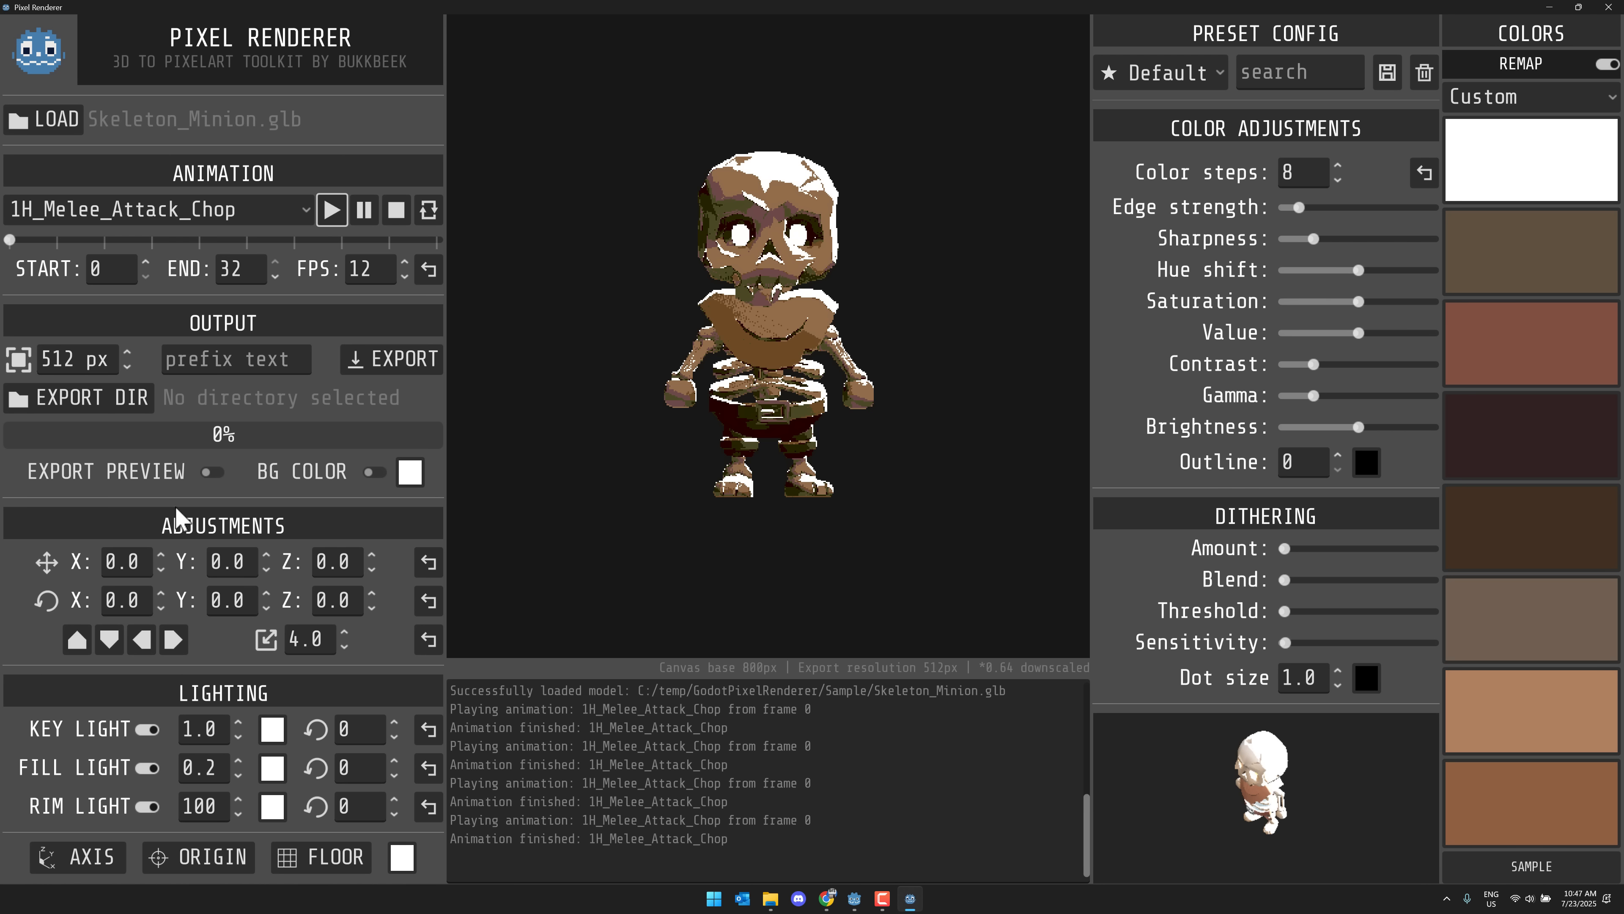
Turn the skeleton a full revolution about the Y axis in 90-degree increments, back to the front view
click(172, 638)
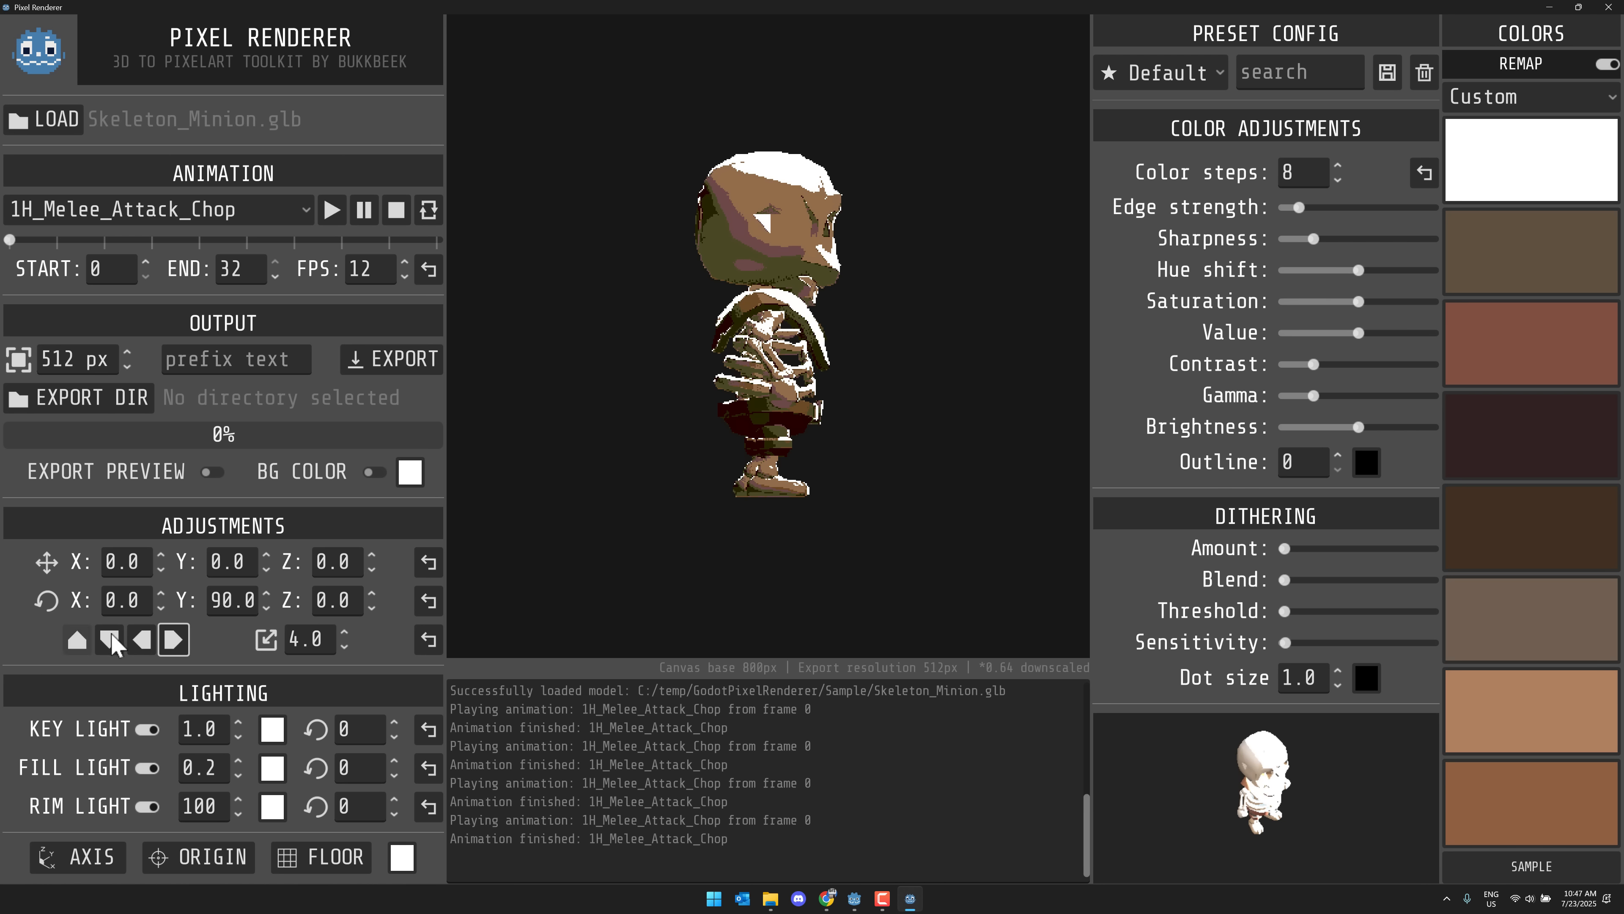
click(163, 640)
click(163, 640)
click(163, 640)
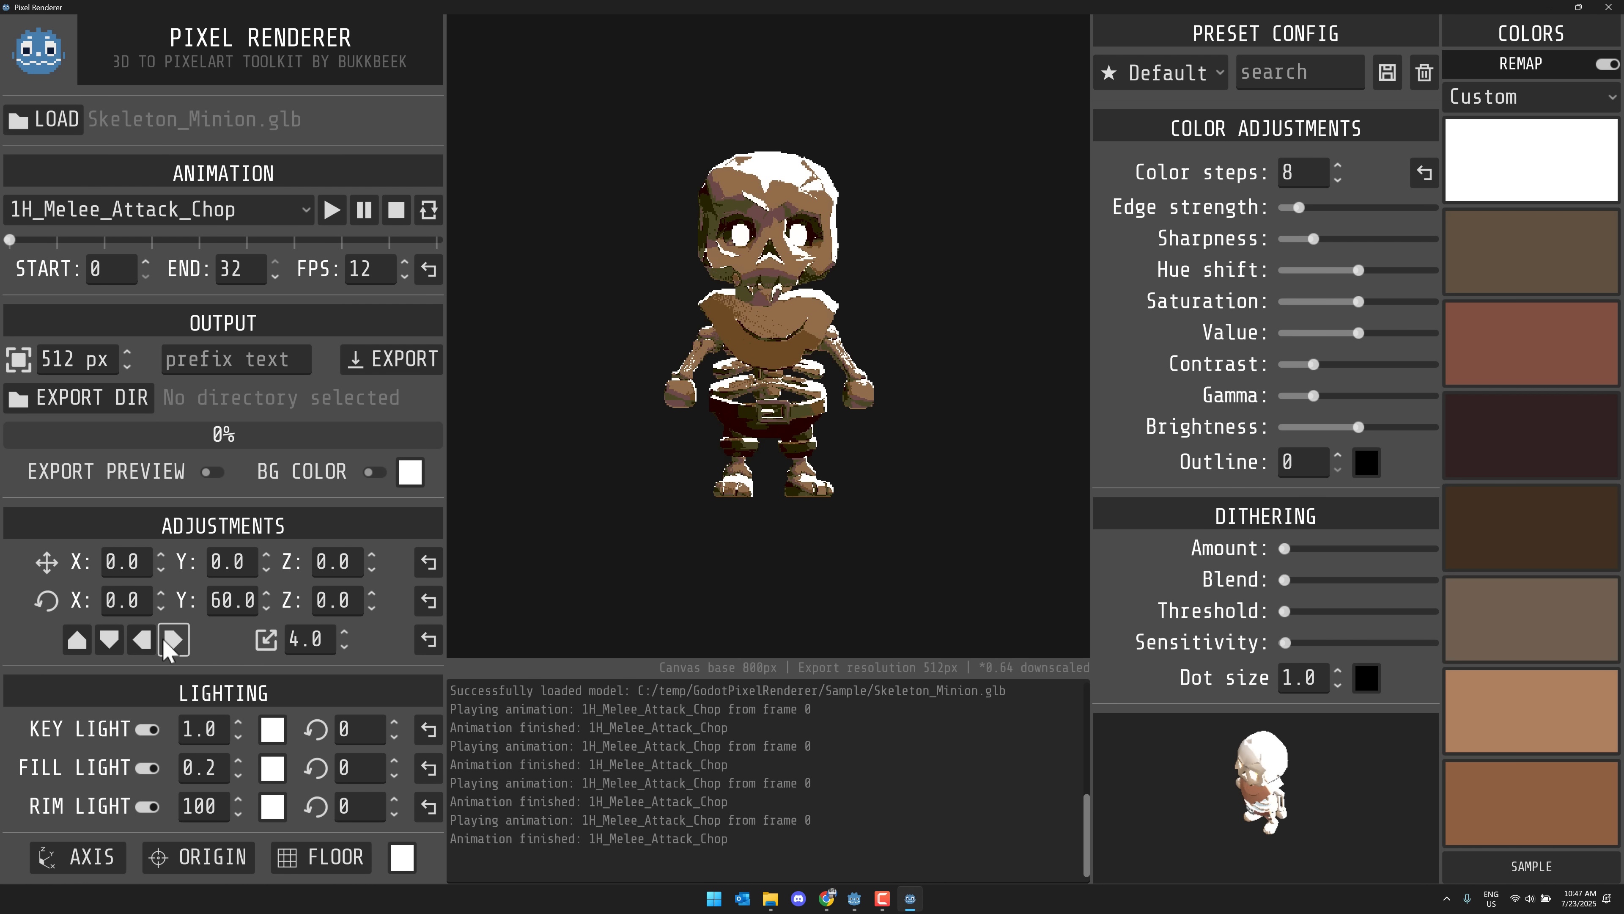
Flip the skeleton a full revolution about the X axis, then turn it 90 degrees about Y to a side view
click(113, 643)
click(112, 642)
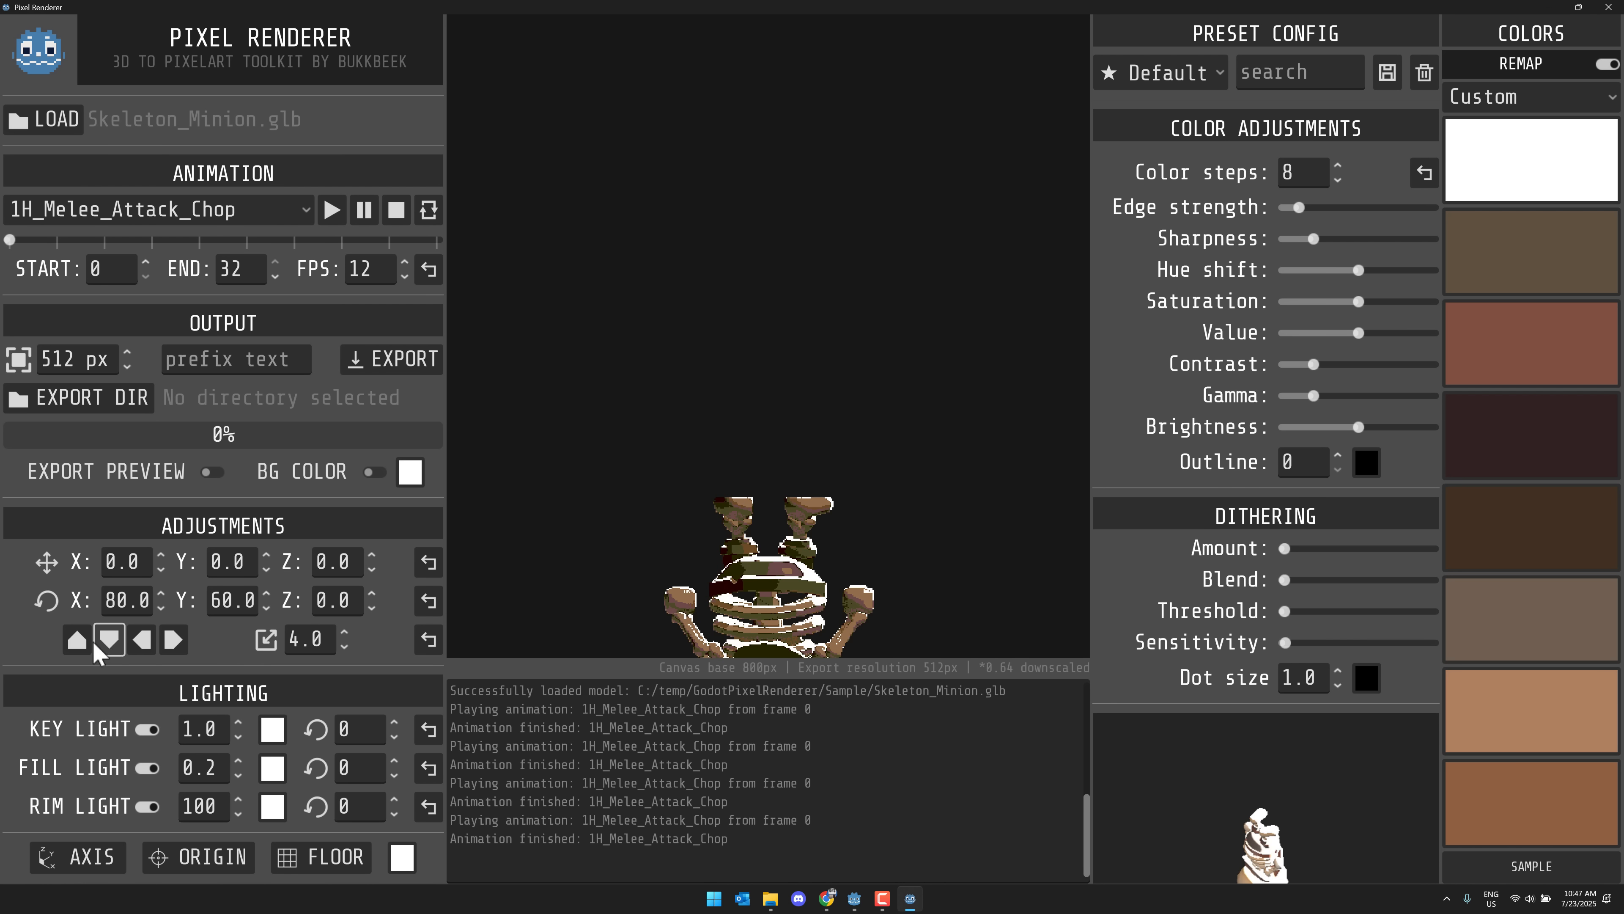
click(110, 645)
click(110, 649)
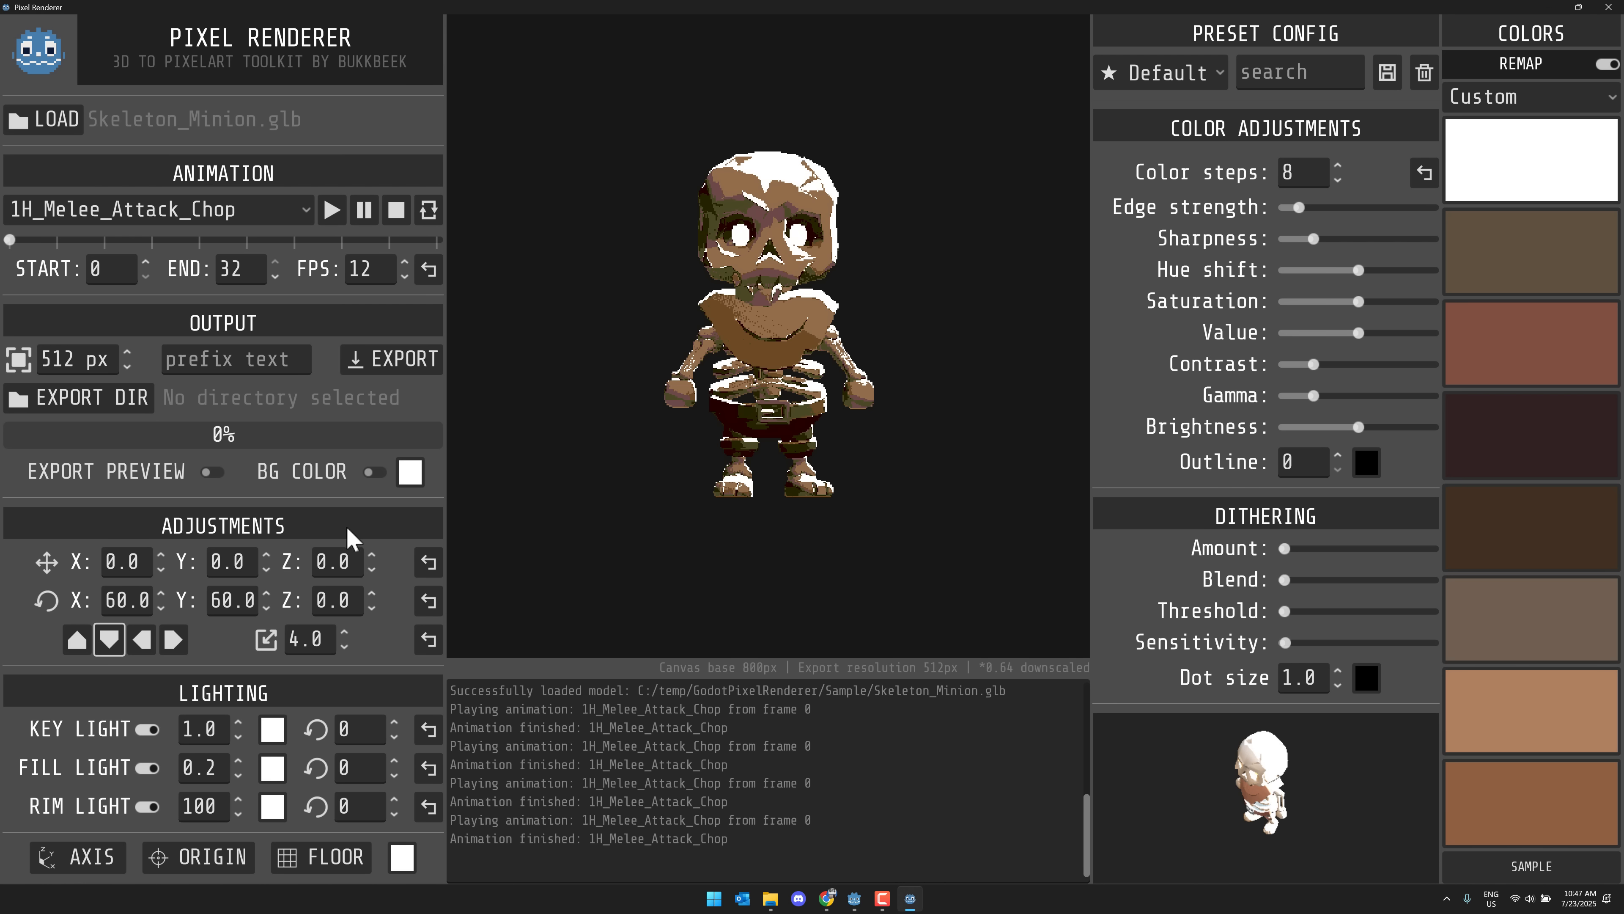
click(171, 639)
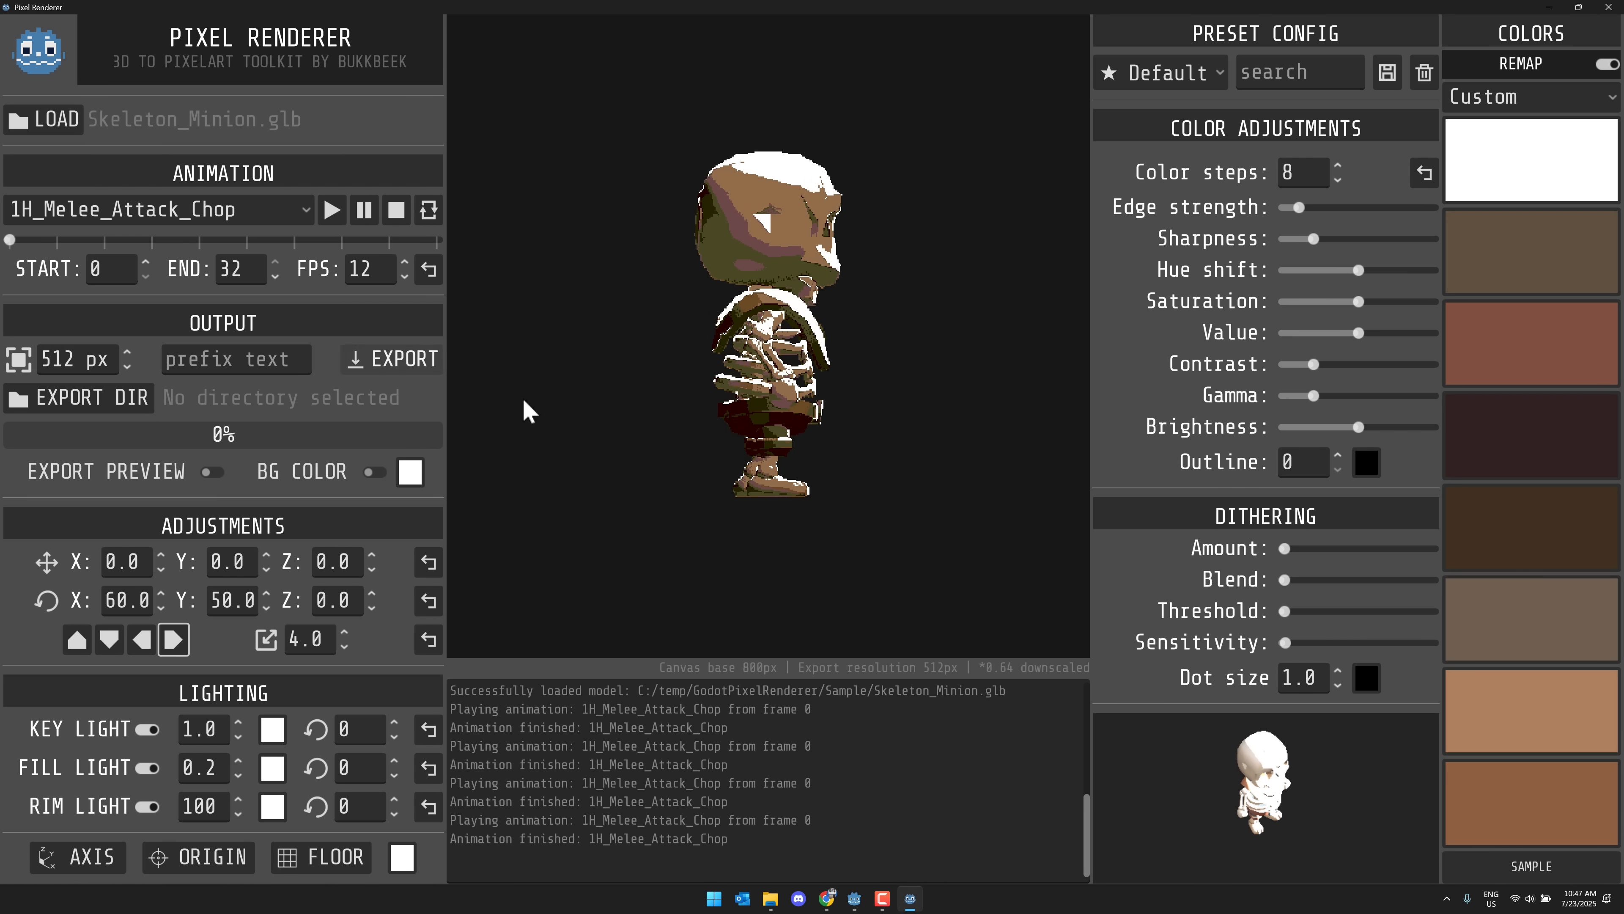
Select the Jump_Full_Long animation for the skeleton
click(309, 217)
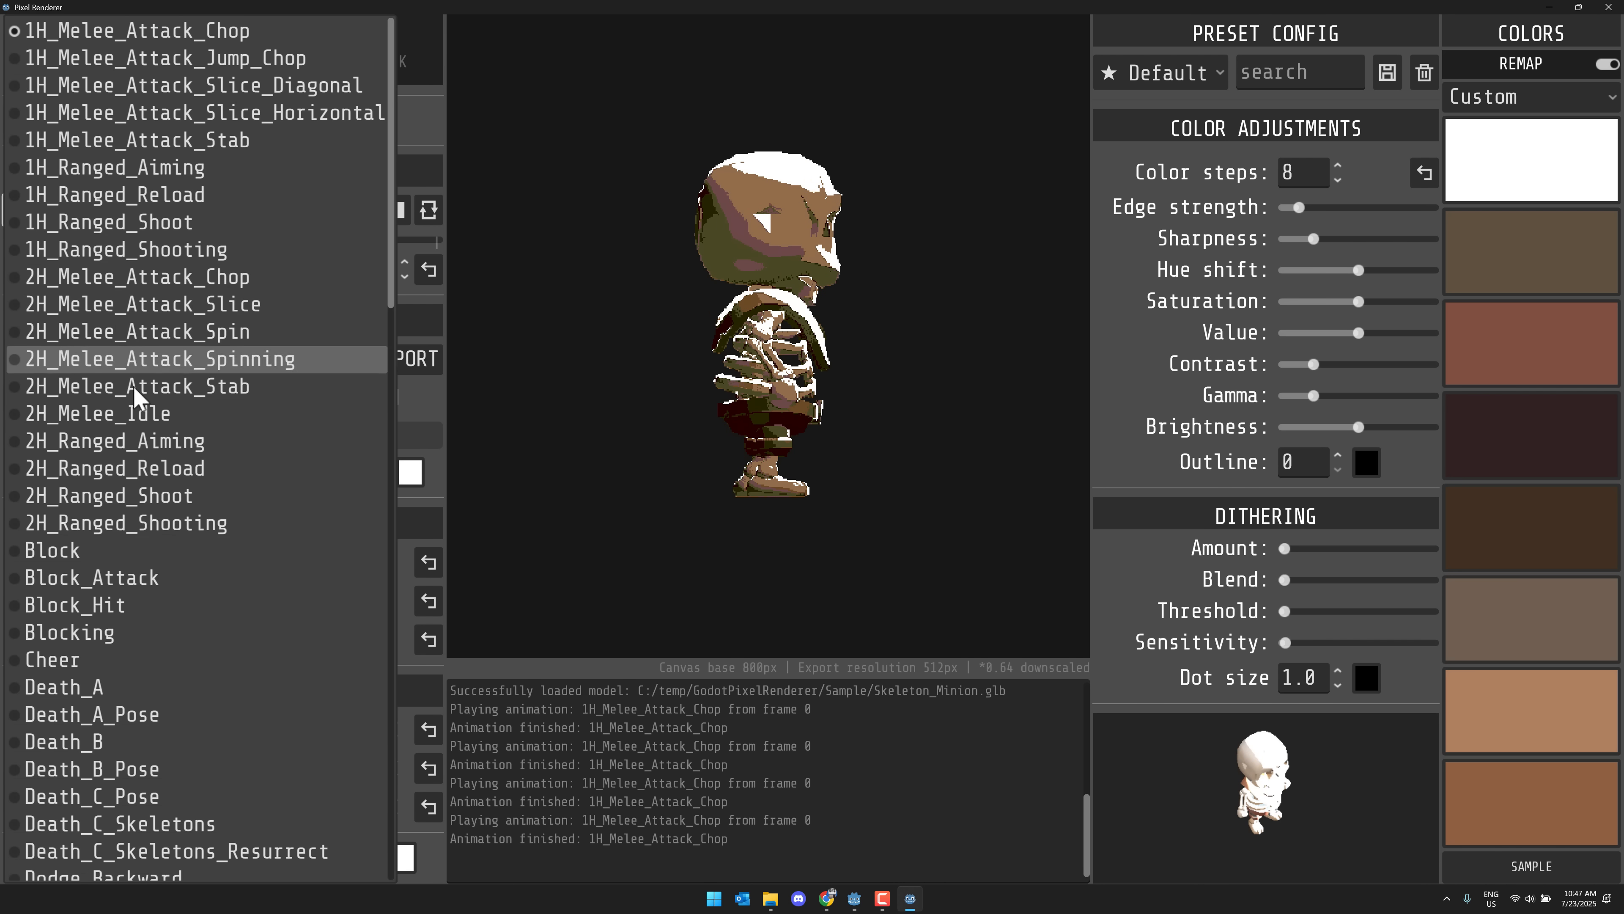
scroll(145, 553, down, 10)
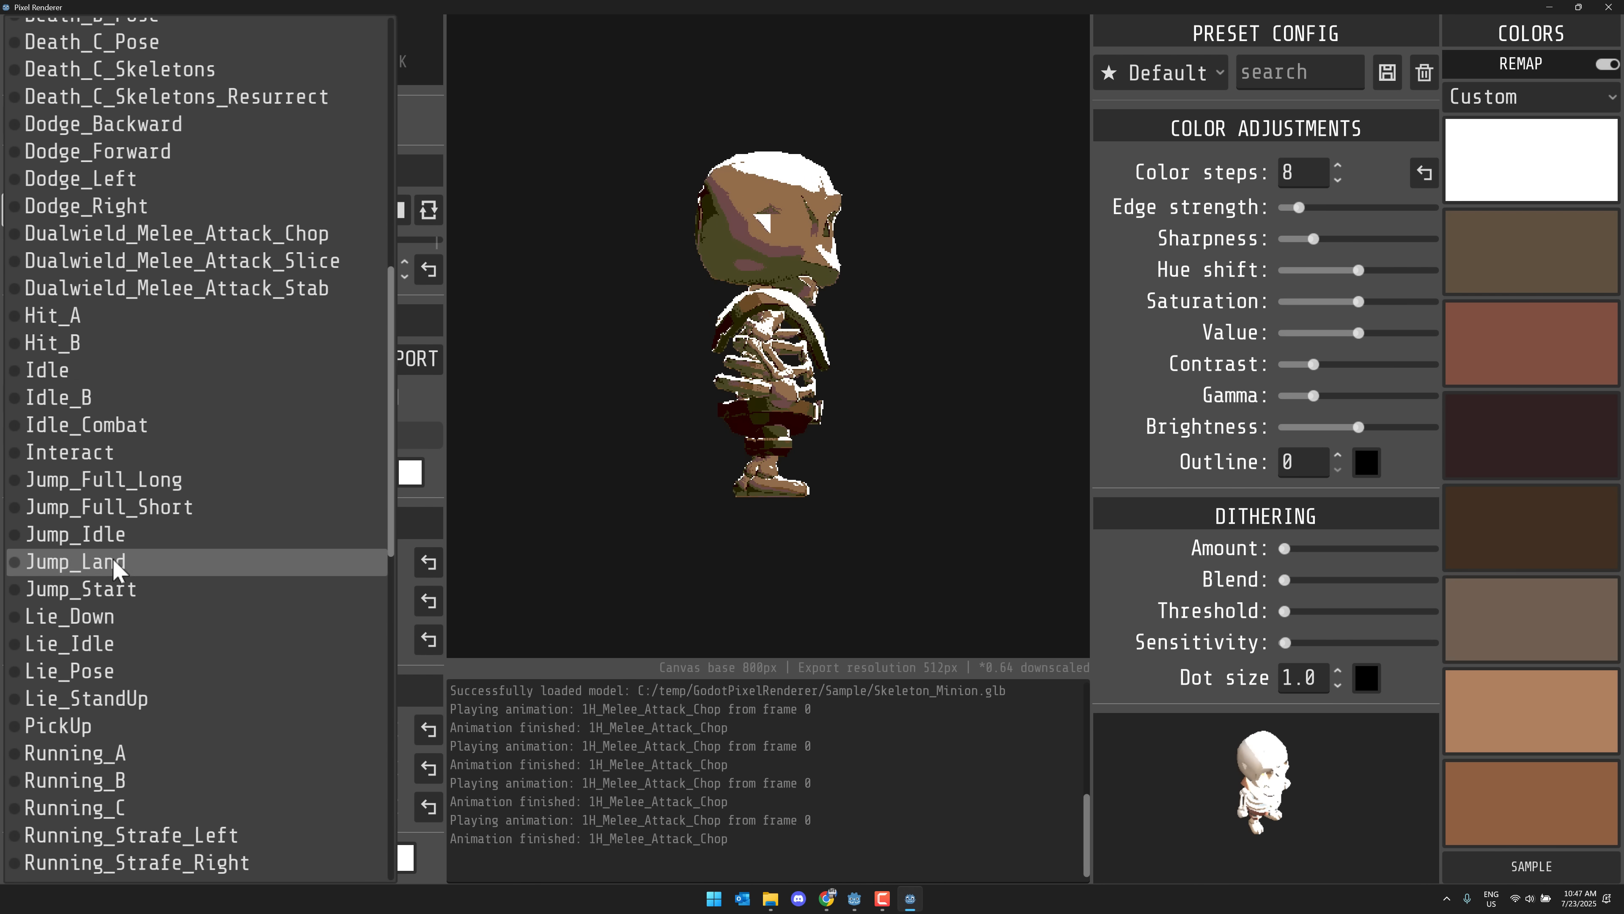
click(110, 481)
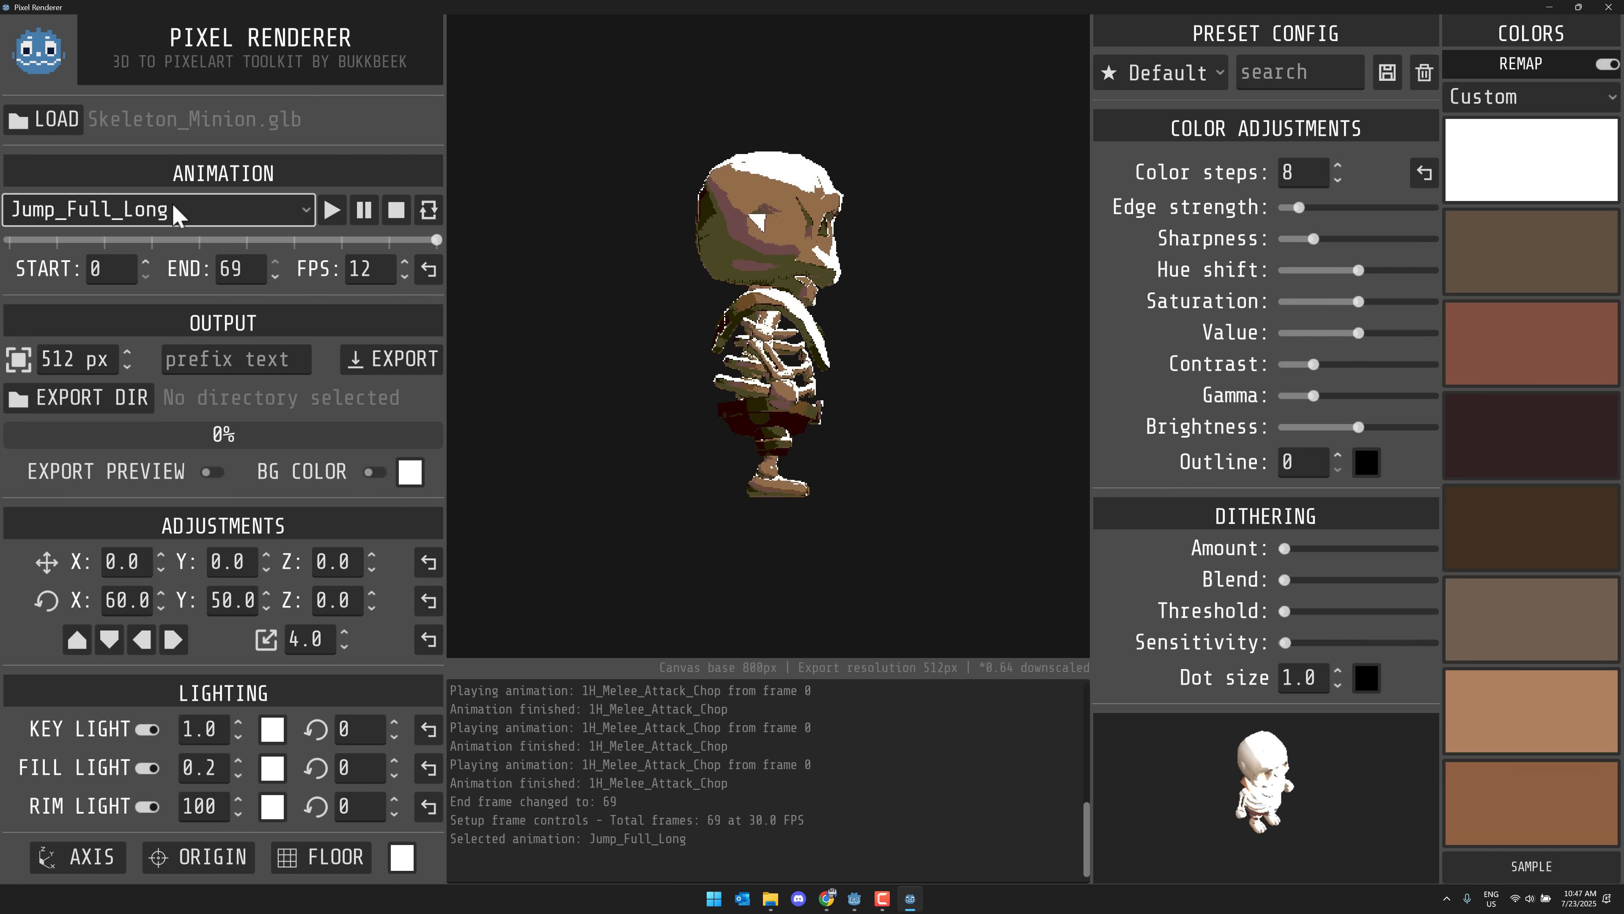
Switch the skeleton's animation to Walking_A
click(306, 217)
scroll(250, 384, down, 15)
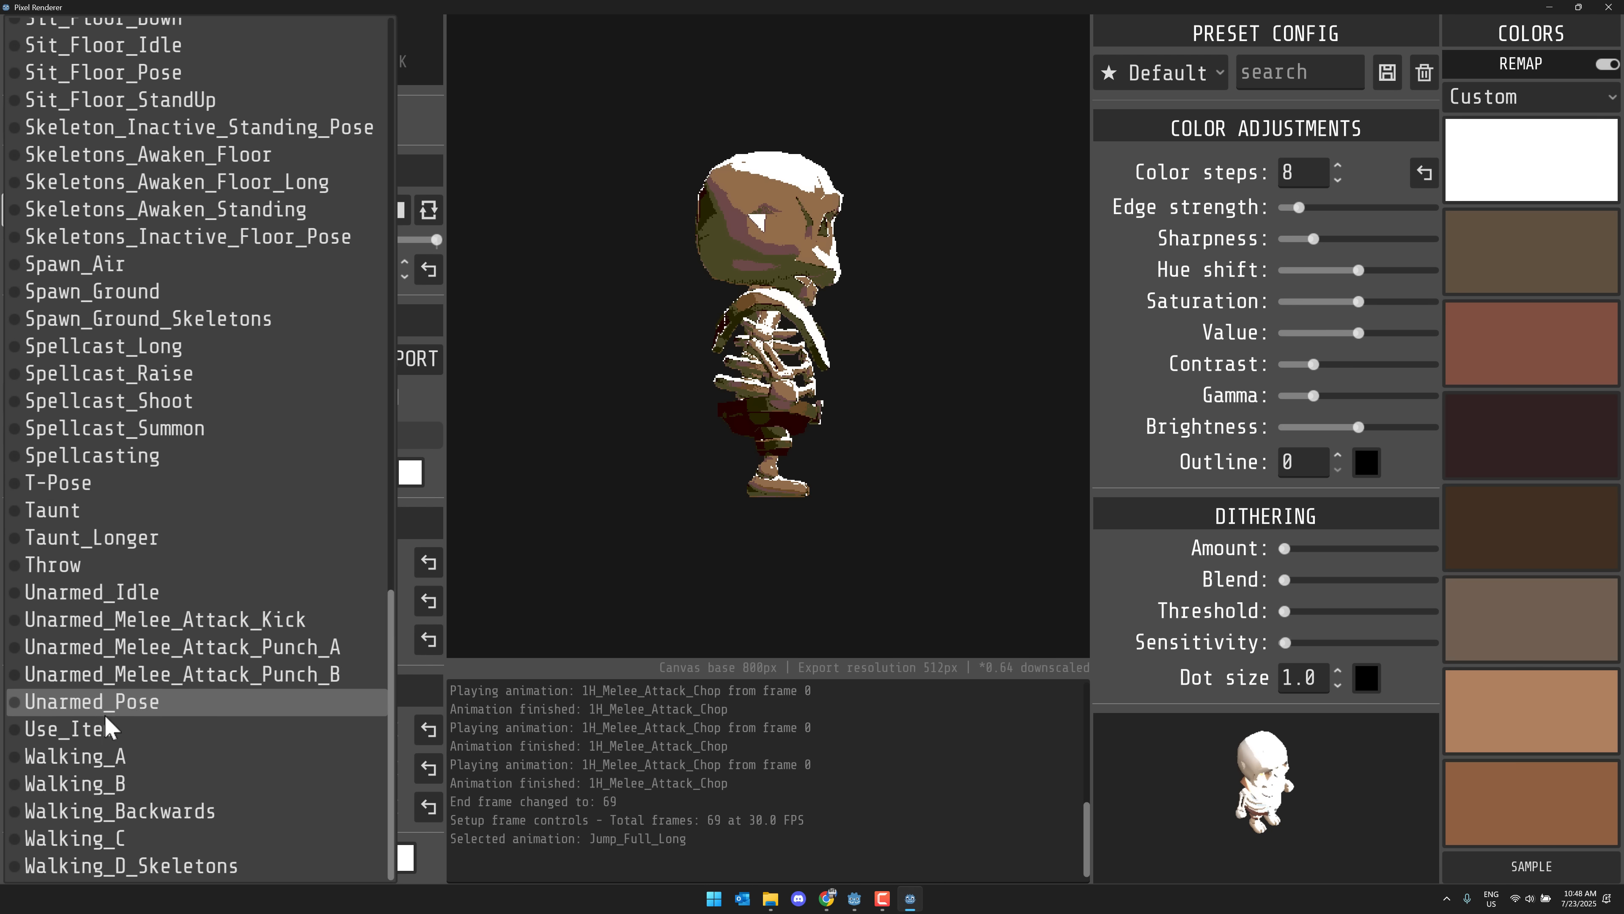
click(73, 757)
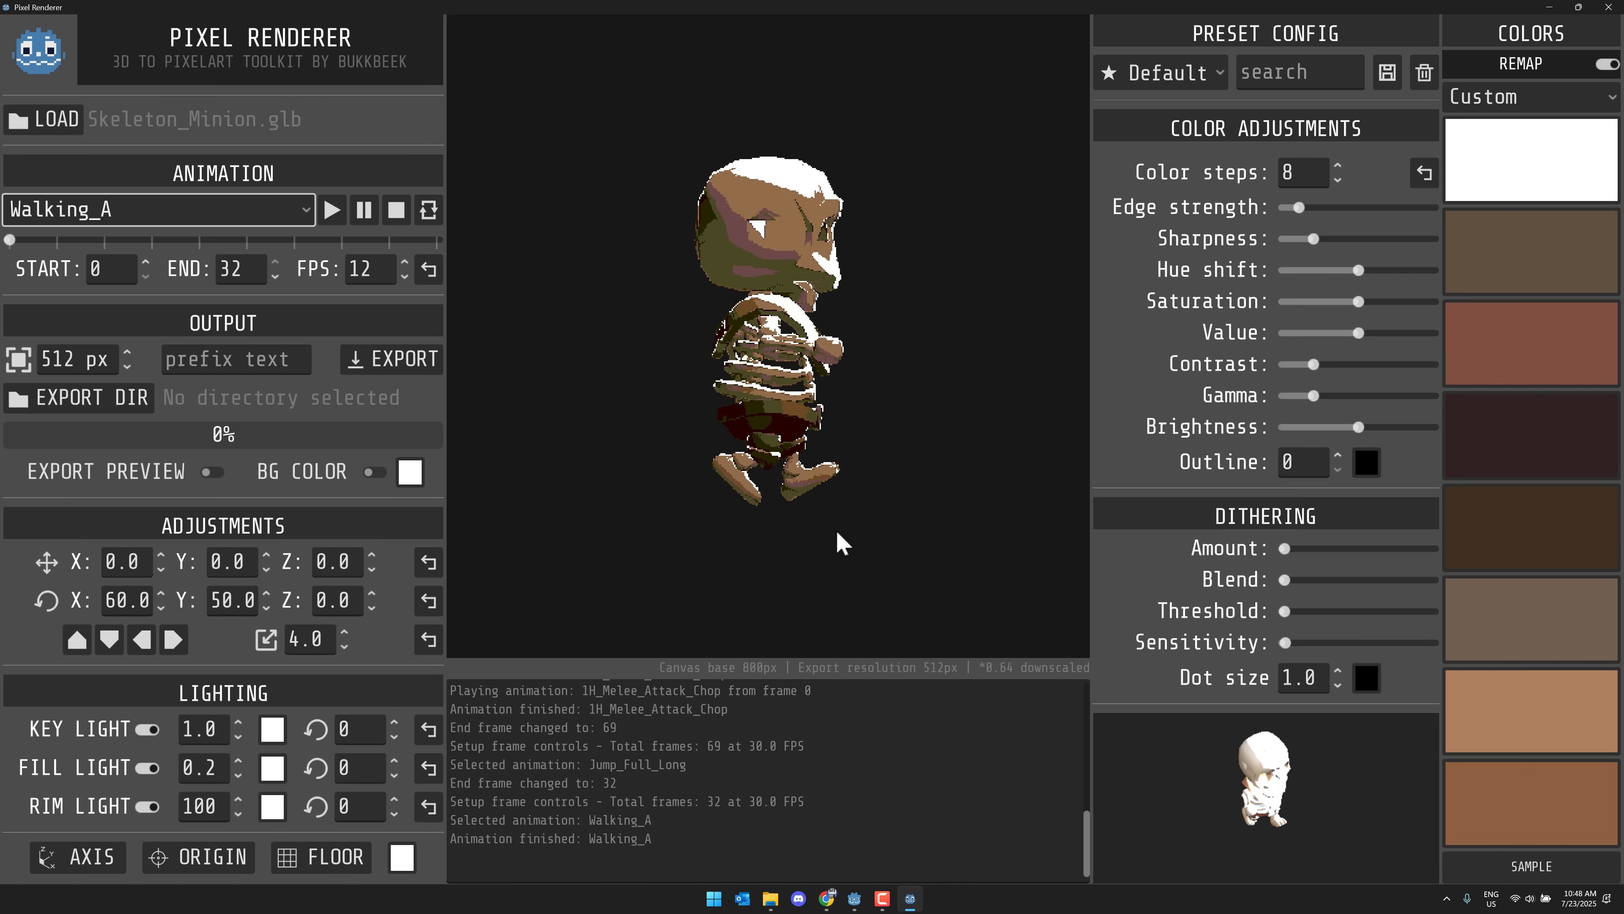
Set the output prefix to side_walk and create a folder named out in C:/temp as the export directory
click(217, 362)
text(side_walk)
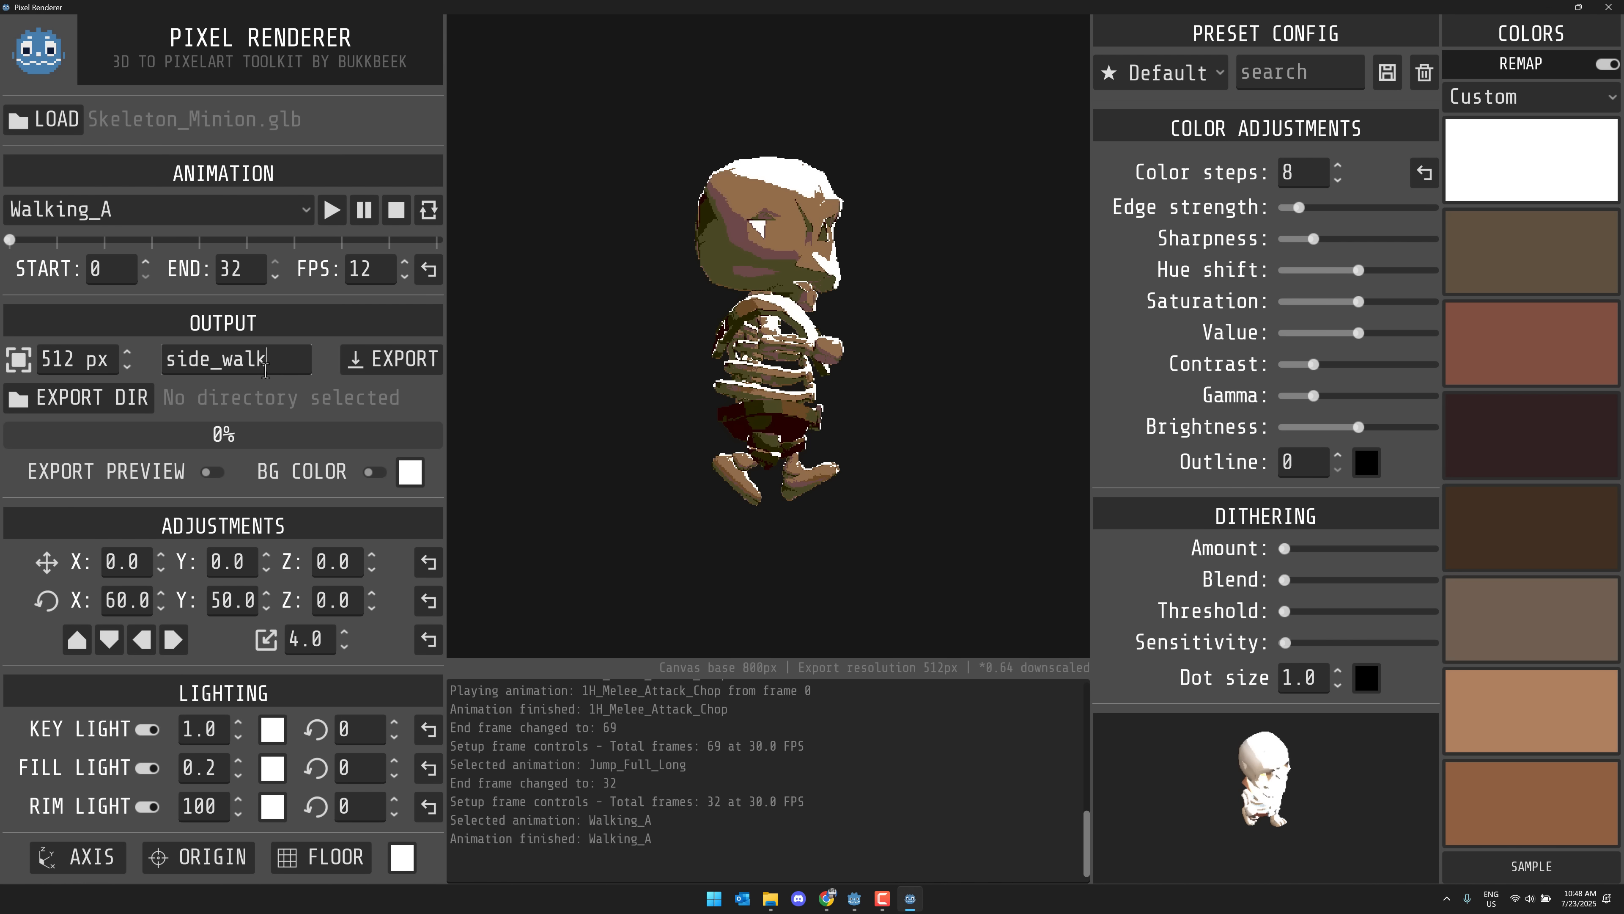
click(114, 399)
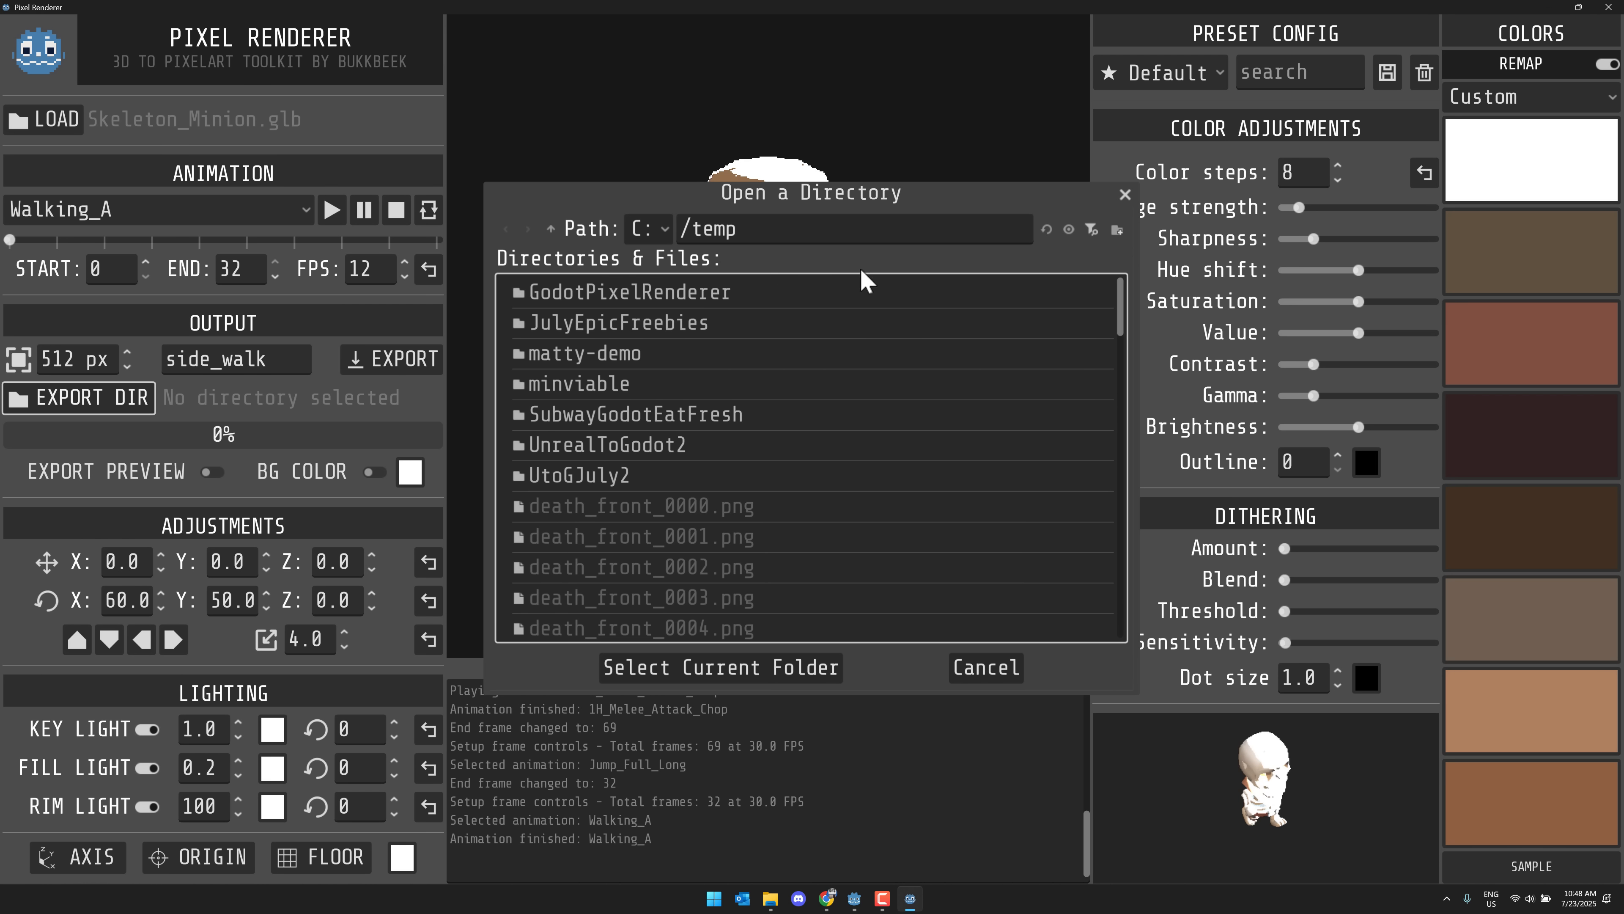
click(1117, 230)
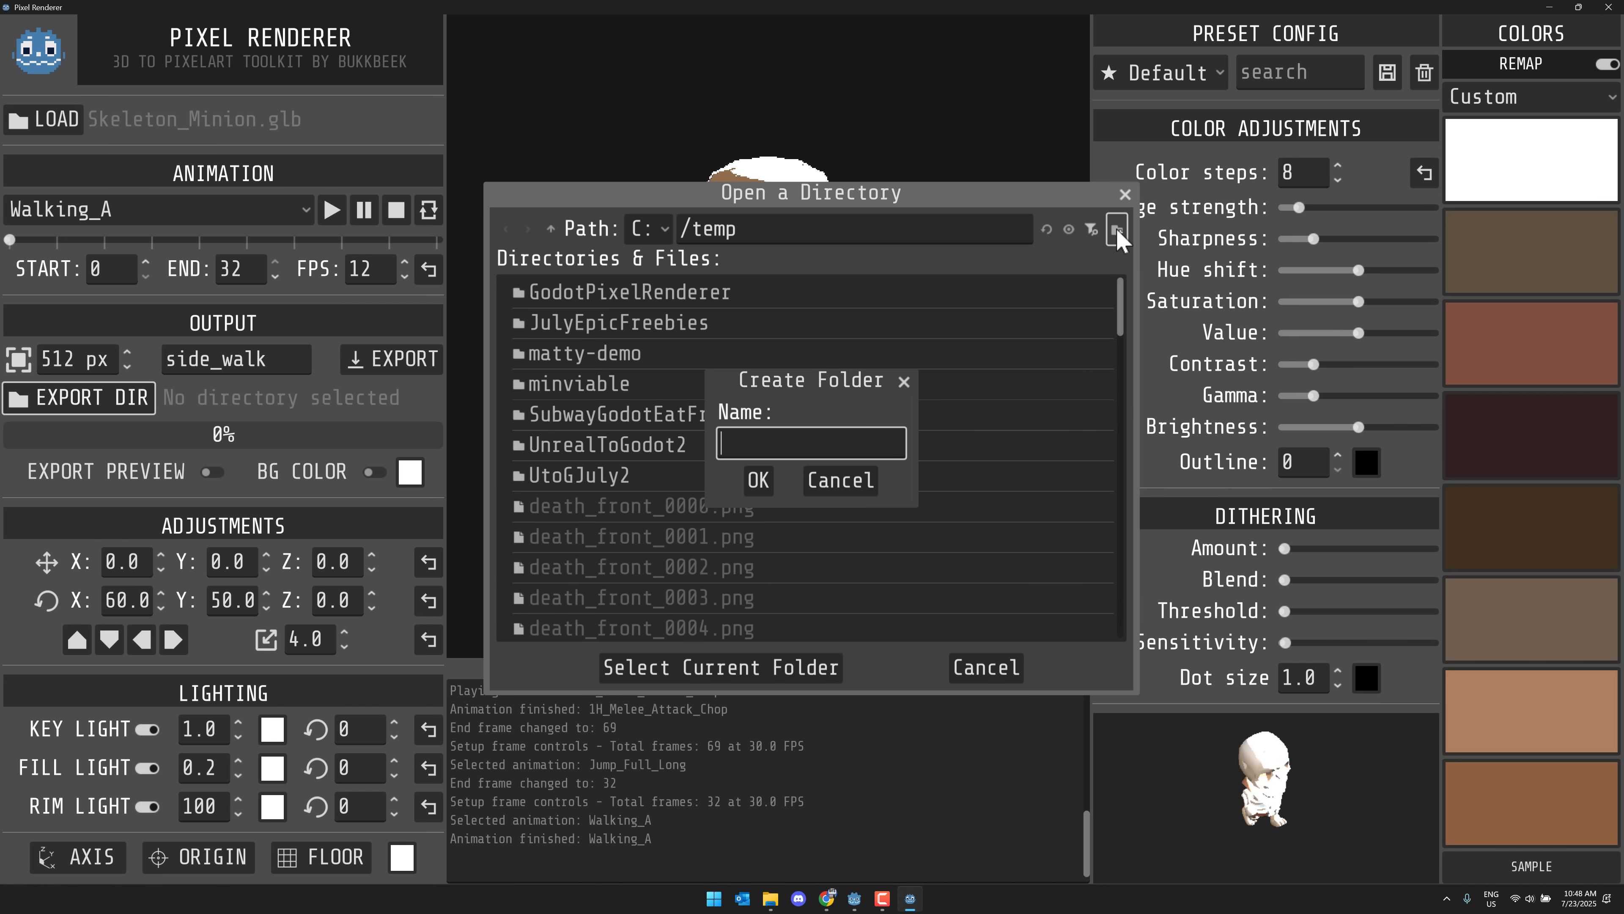
text(out)
key(Return)
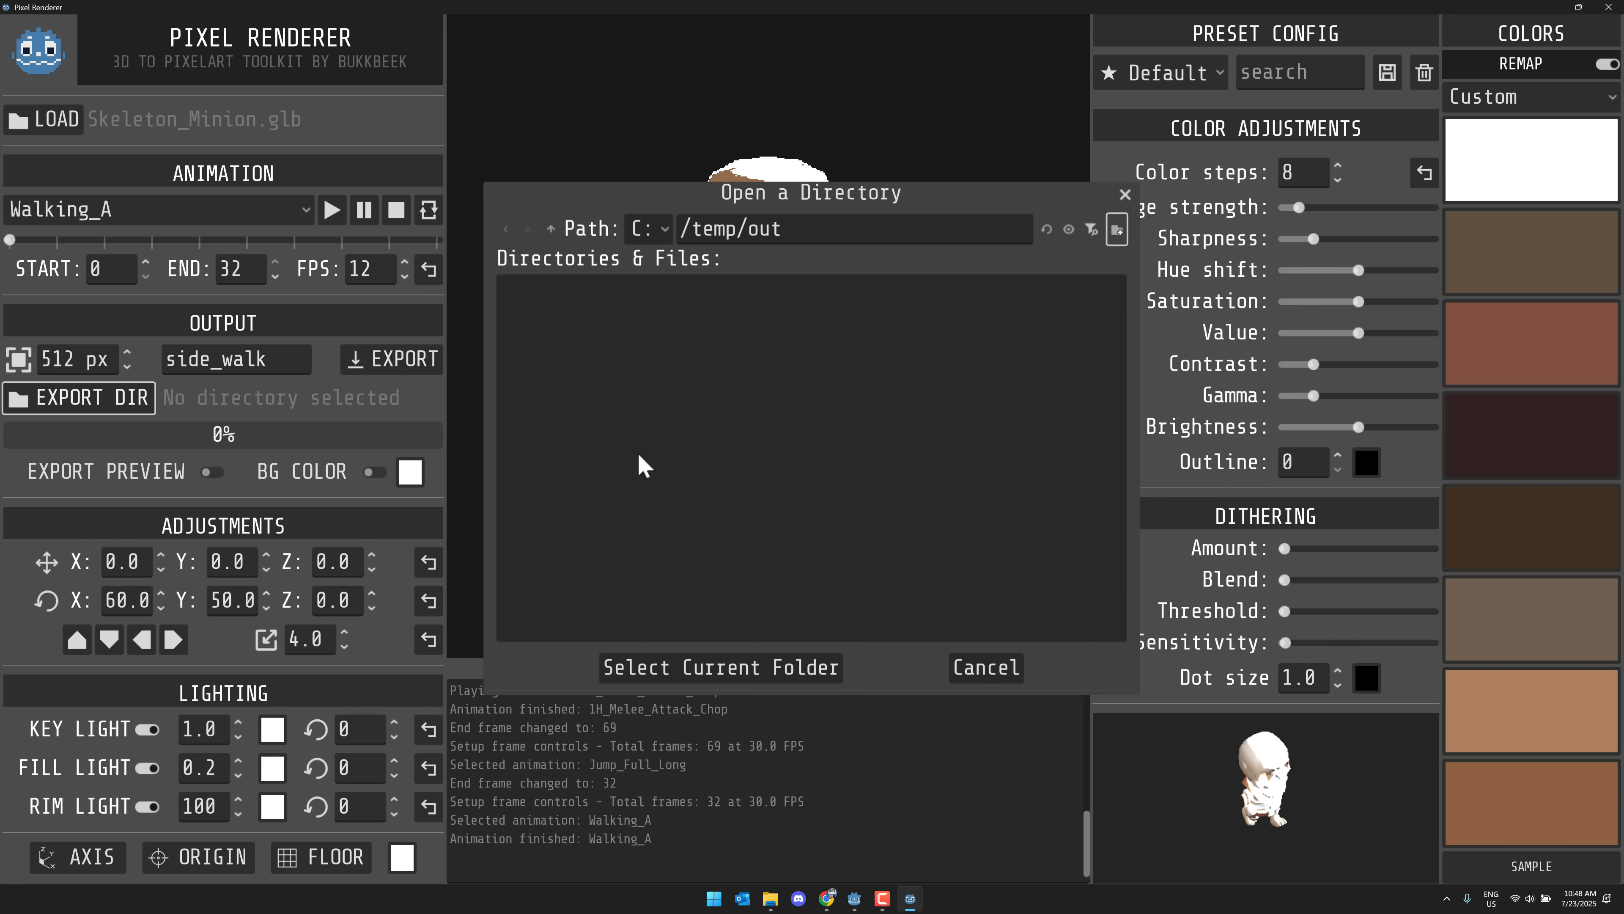
click(757, 666)
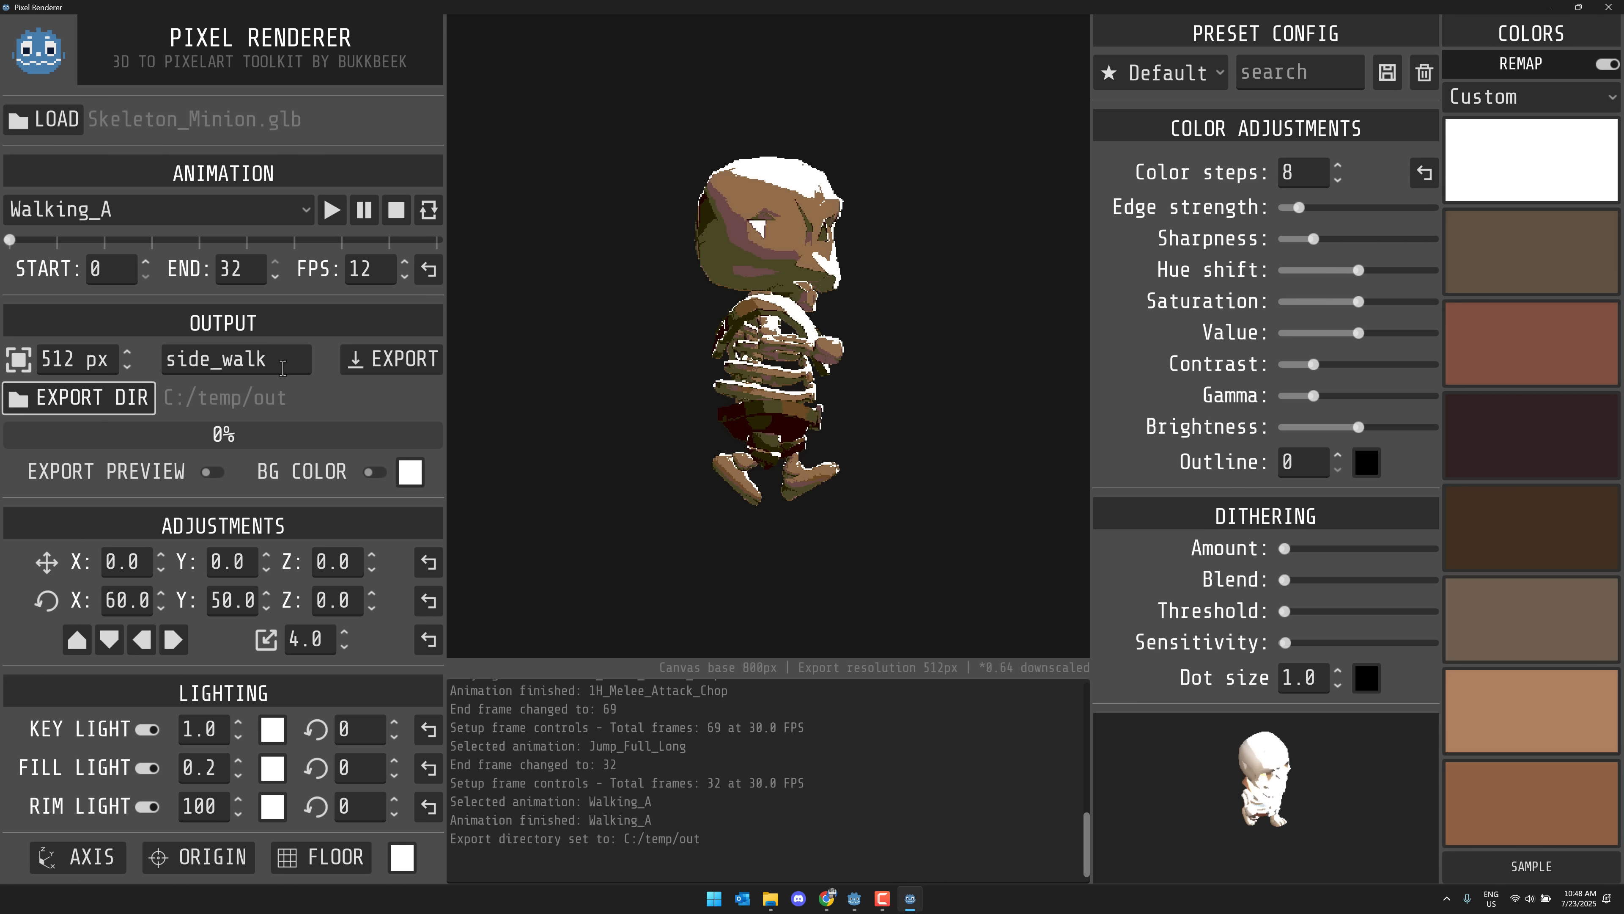
Toggle the background color option on and back off, and export the side_walk frames
click(386, 477)
click(385, 478)
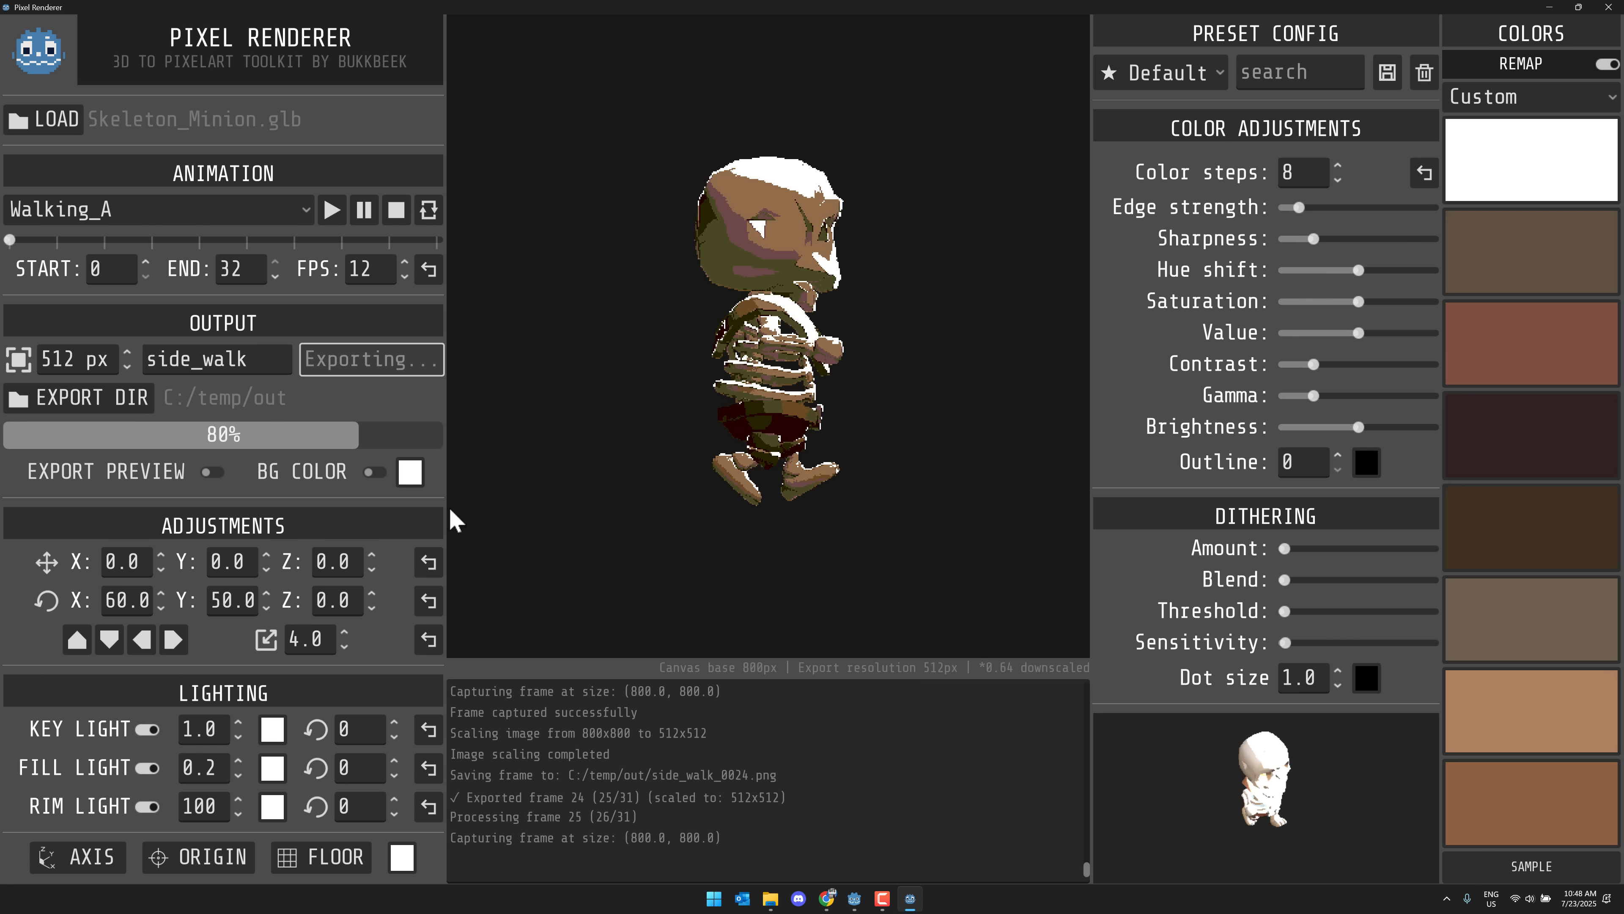
Open the C:/temp/out folder in File Explorer and page through the exported side_walk images from side_walk_0000.png
click(769, 898)
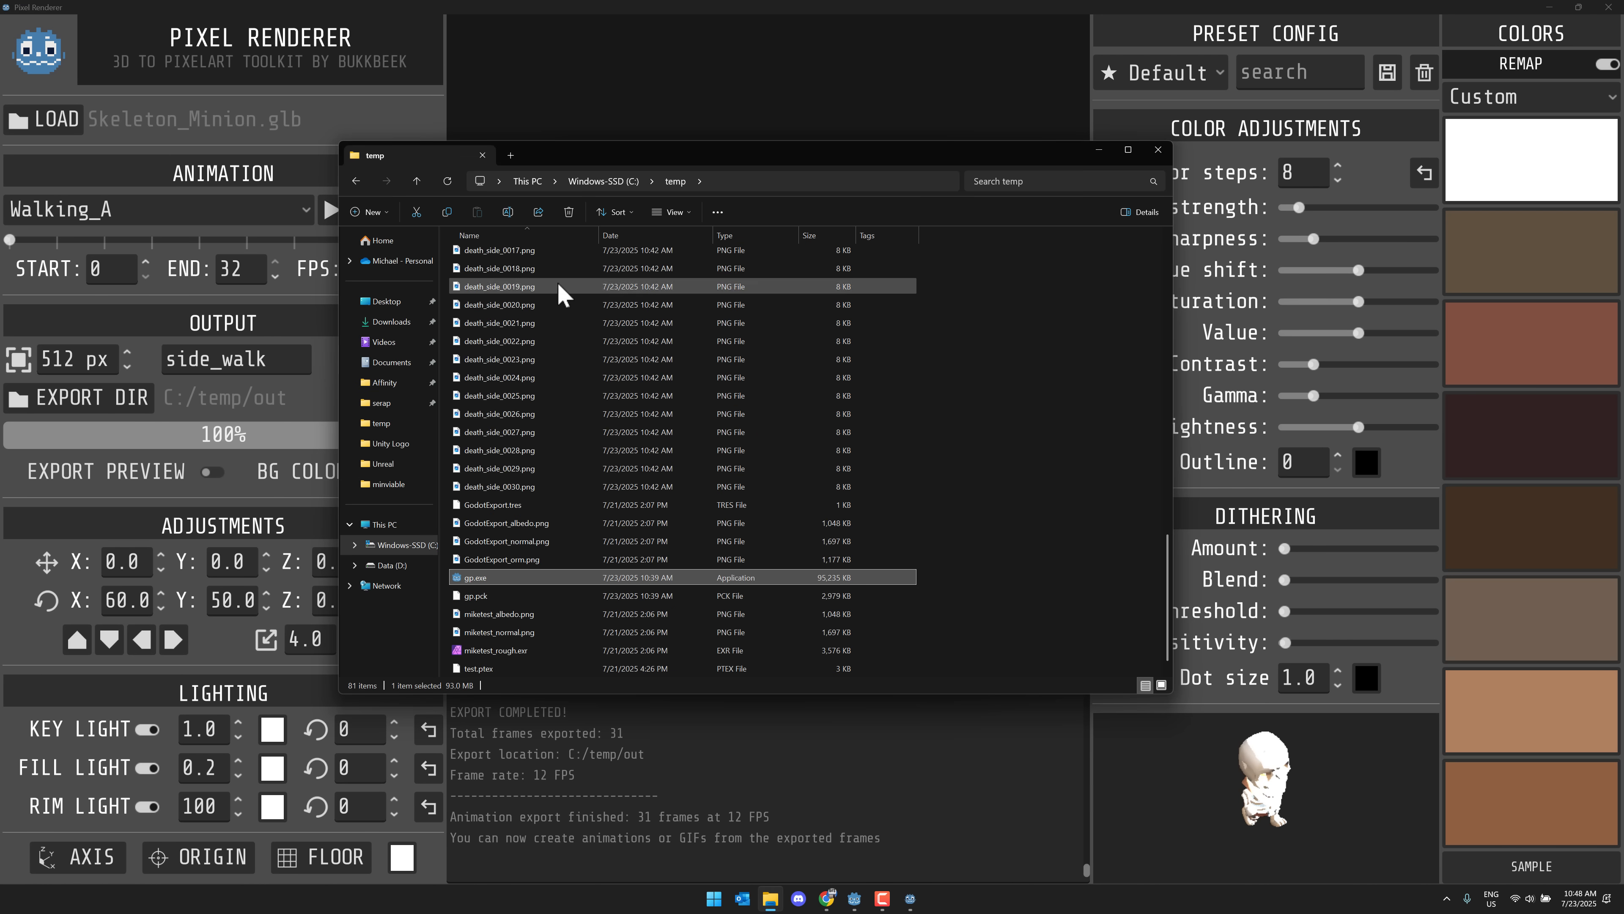
scroll(557, 416, up, 15)
double_click(480, 329)
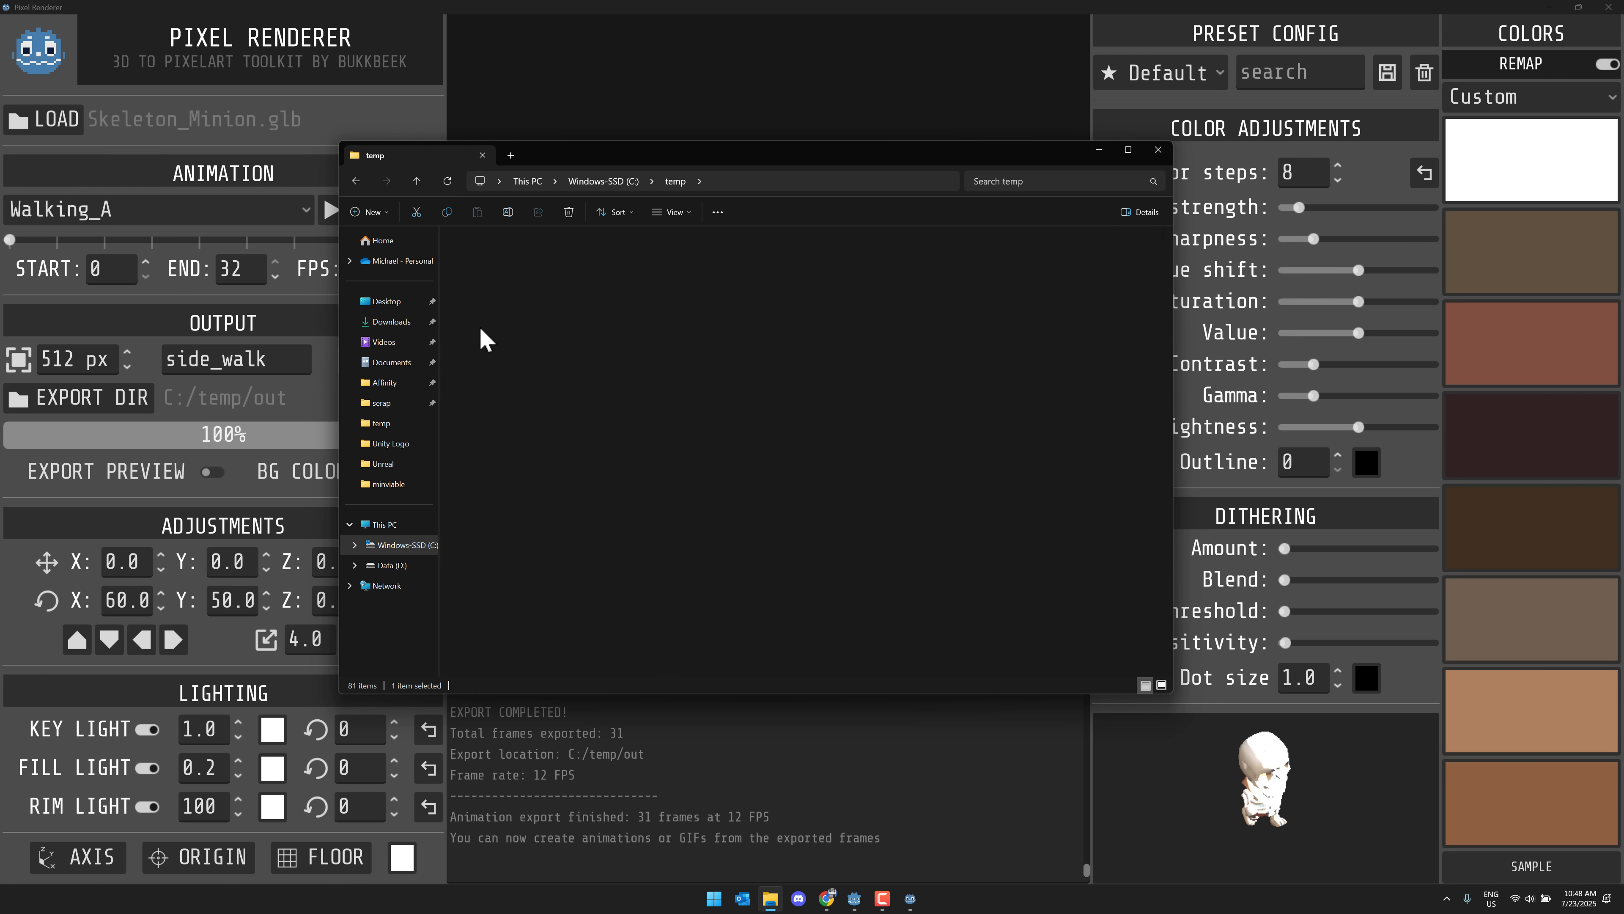
double_click(495, 265)
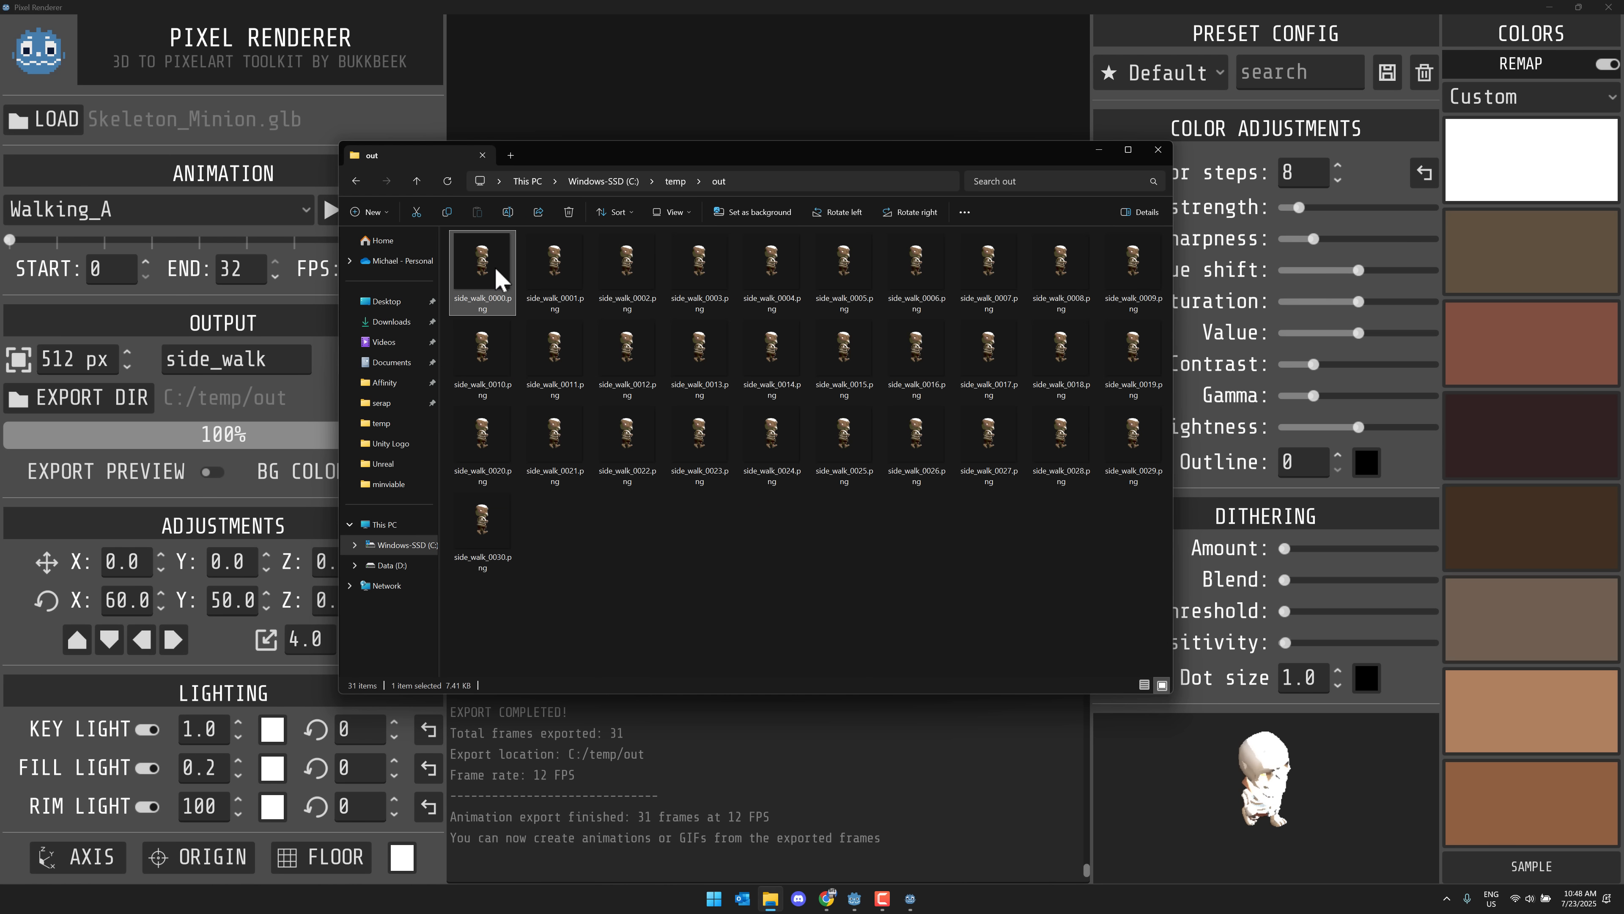
key(Right)
key(Right)
key(Right)
key(Right)
key(Right)
key(Right)
key(Right)
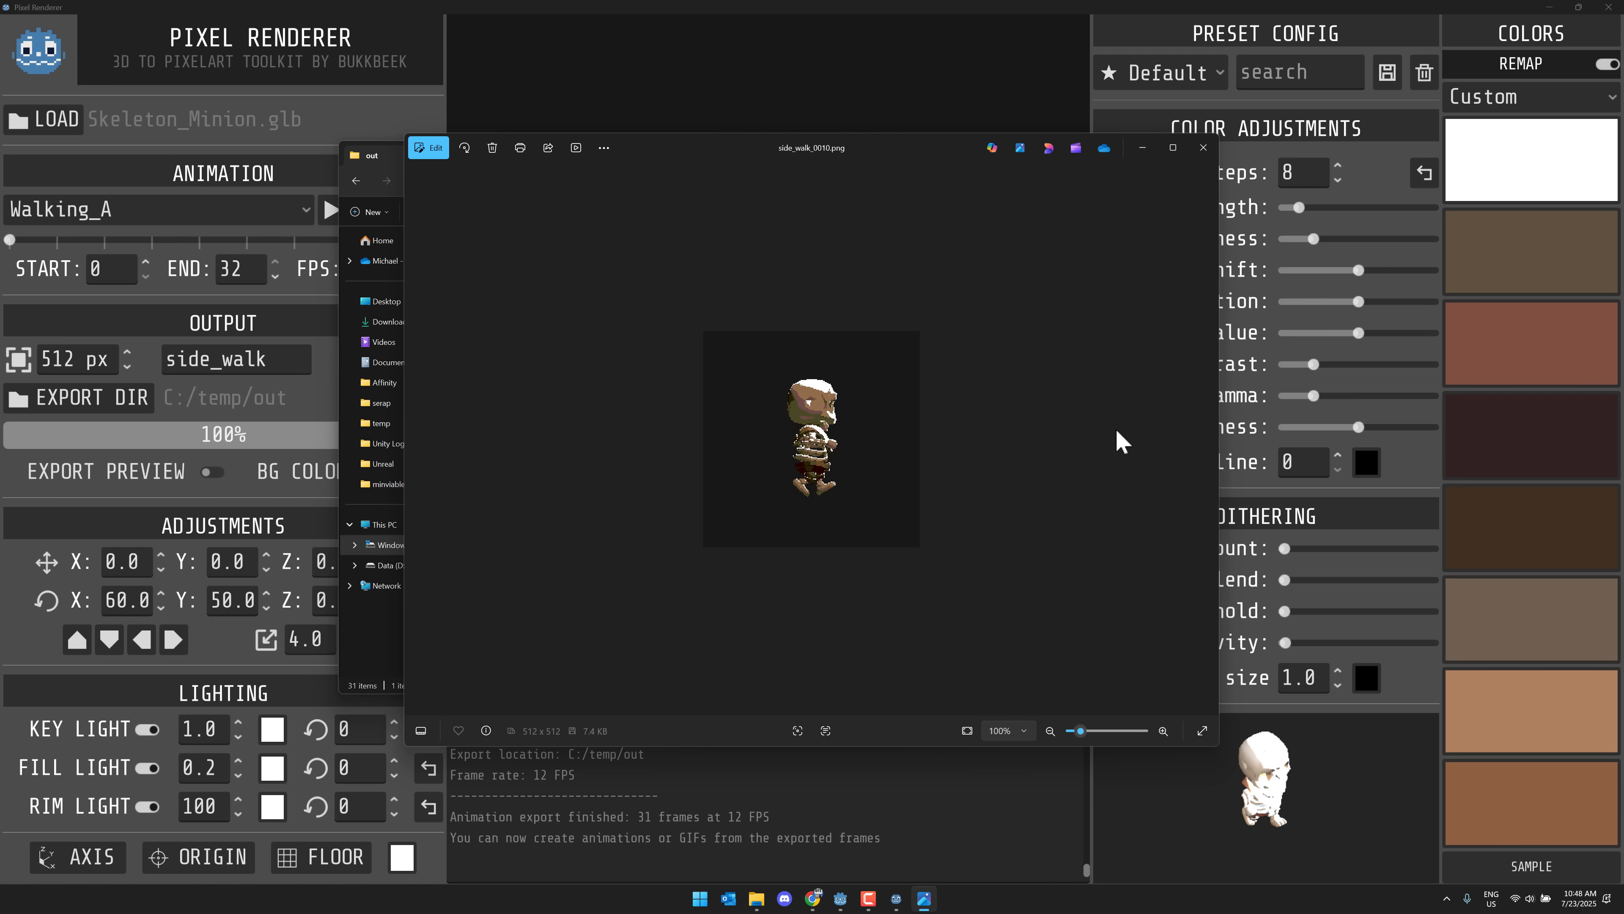
Examine the last frame, side_walk_0030.png, against the first frame, and close the image viewer and File Explorer
click(1203, 147)
double_click(844, 436)
click(1207, 439)
click(1203, 148)
click(475, 520)
double_click(473, 520)
click(1203, 147)
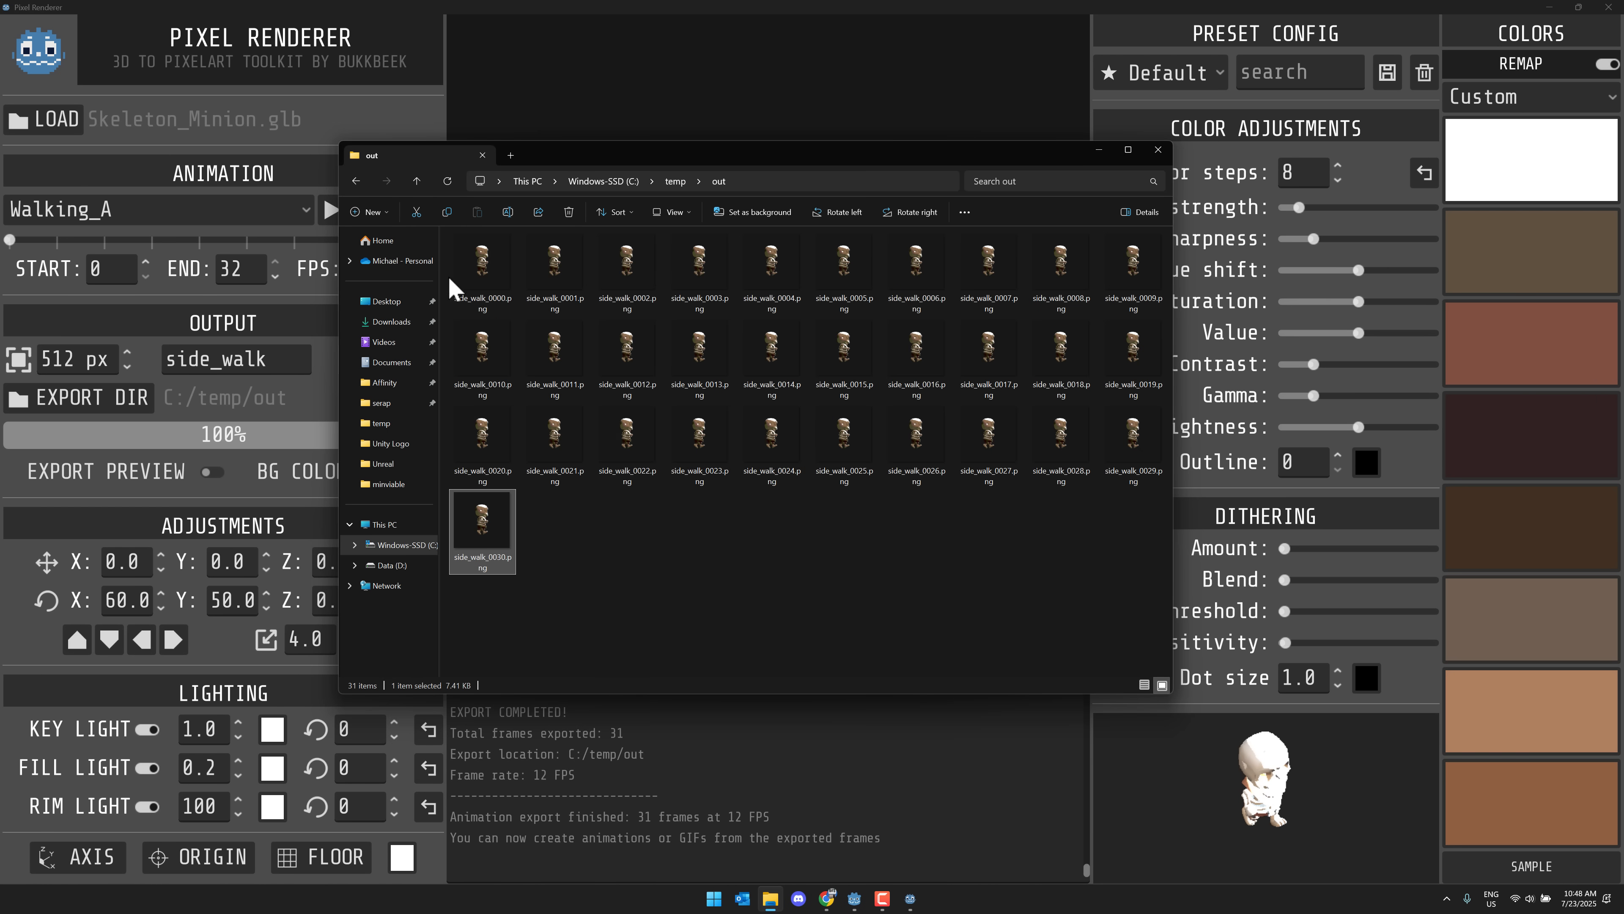
click(491, 275)
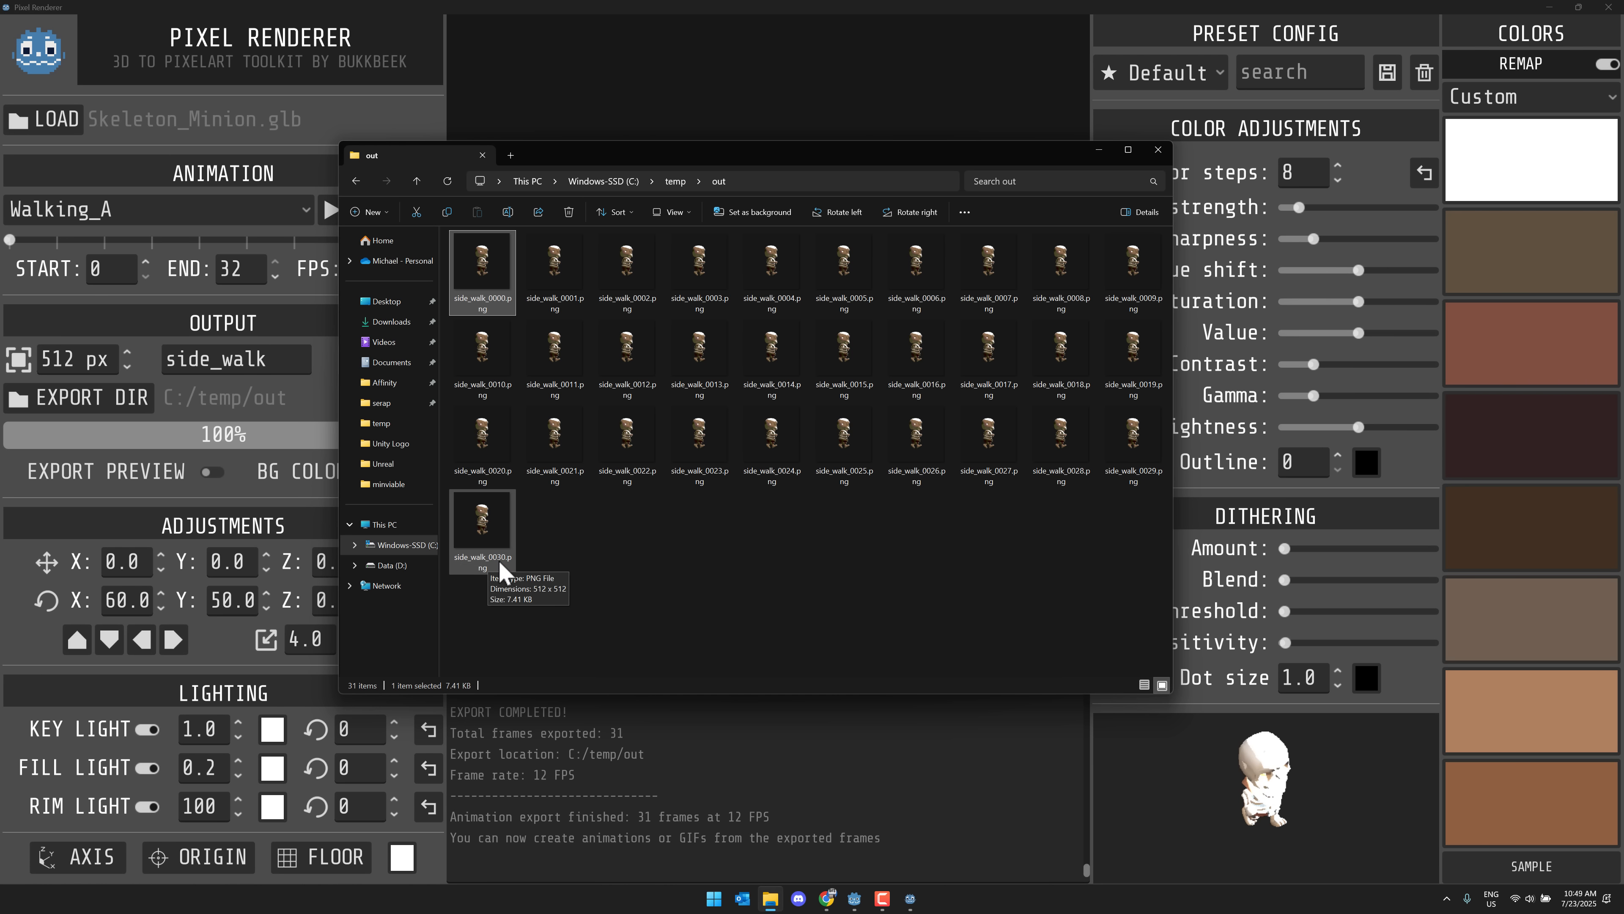
click(1158, 149)
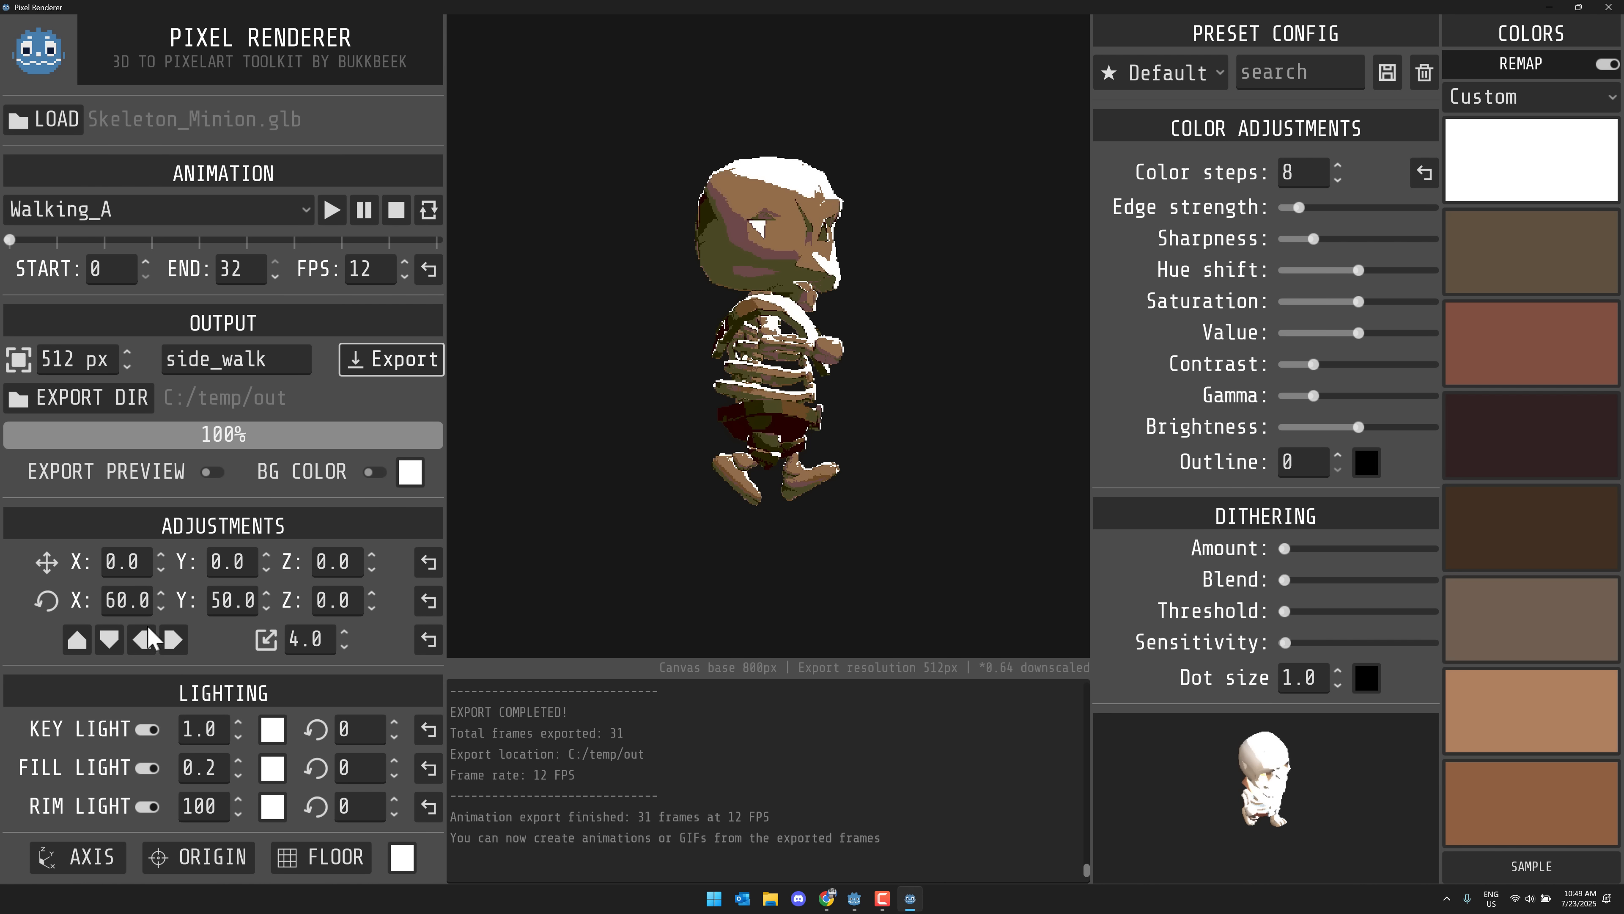
Turn the skeleton to its front view, change the output prefix to front_walk, and export the walking frames
click(141, 638)
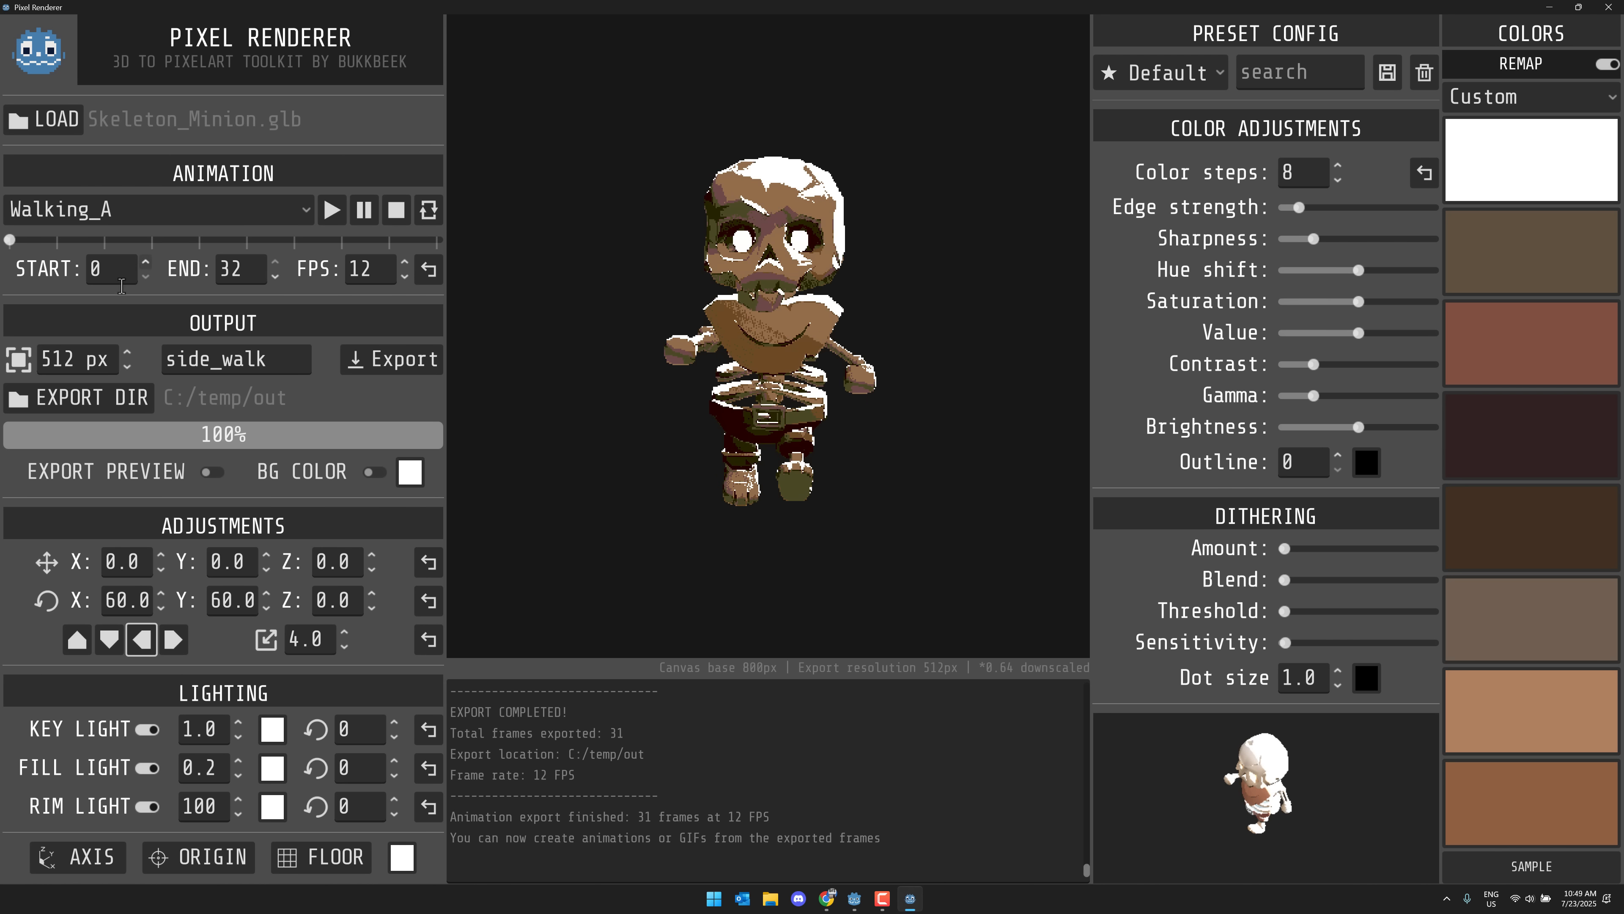
drag(211, 359, 69, 361)
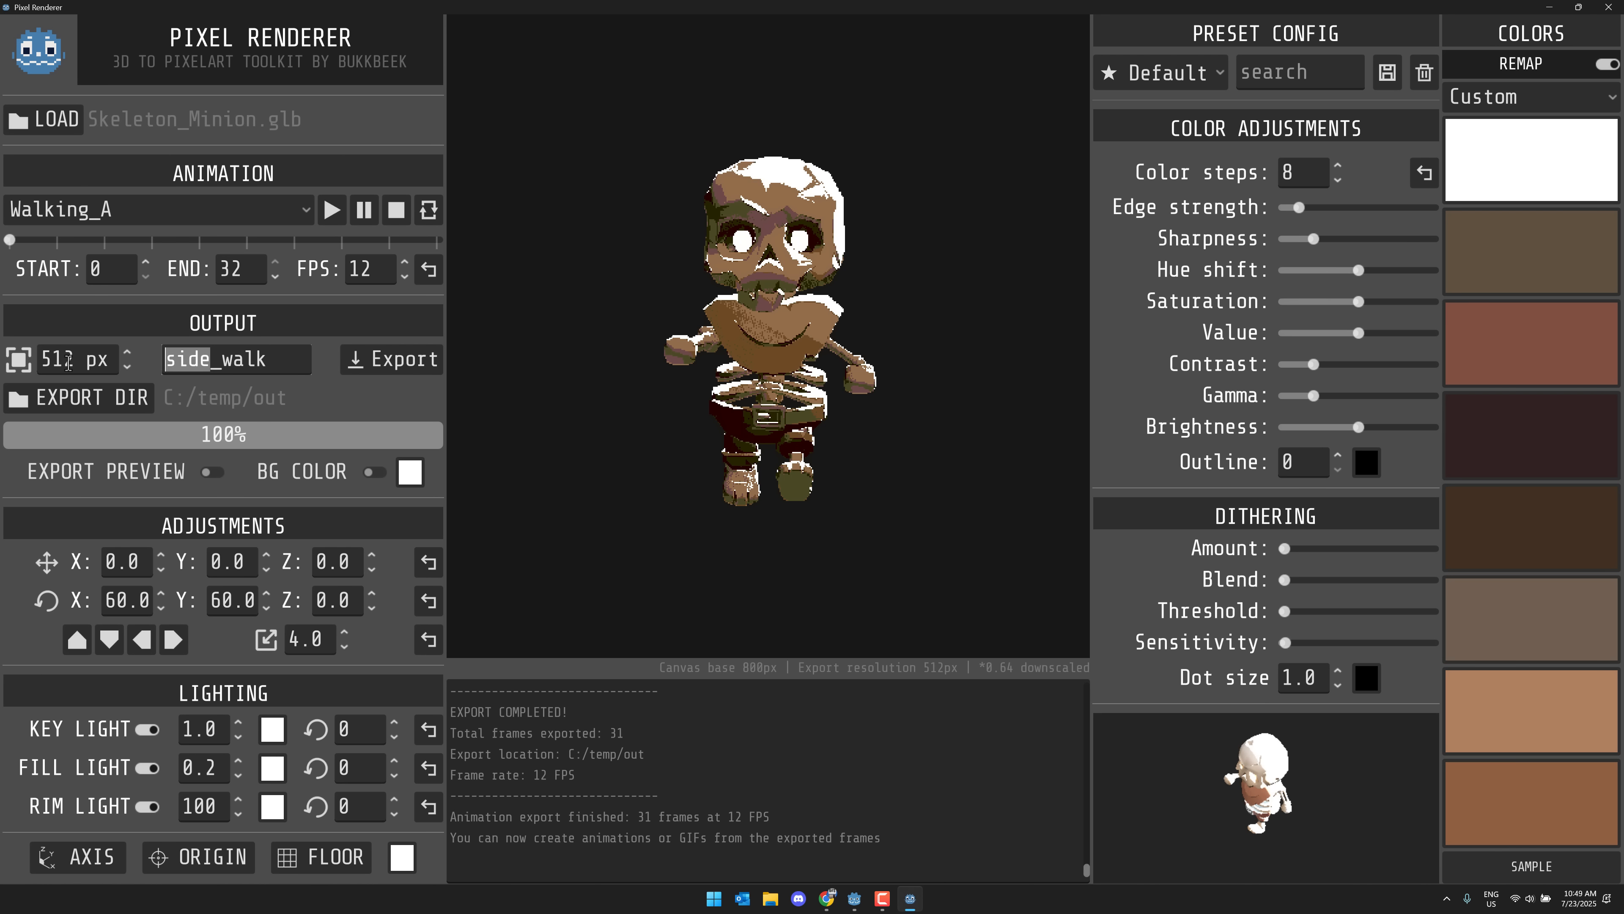
text(frop)
key(BackSpace)
key(BackSpace)
text(opn)
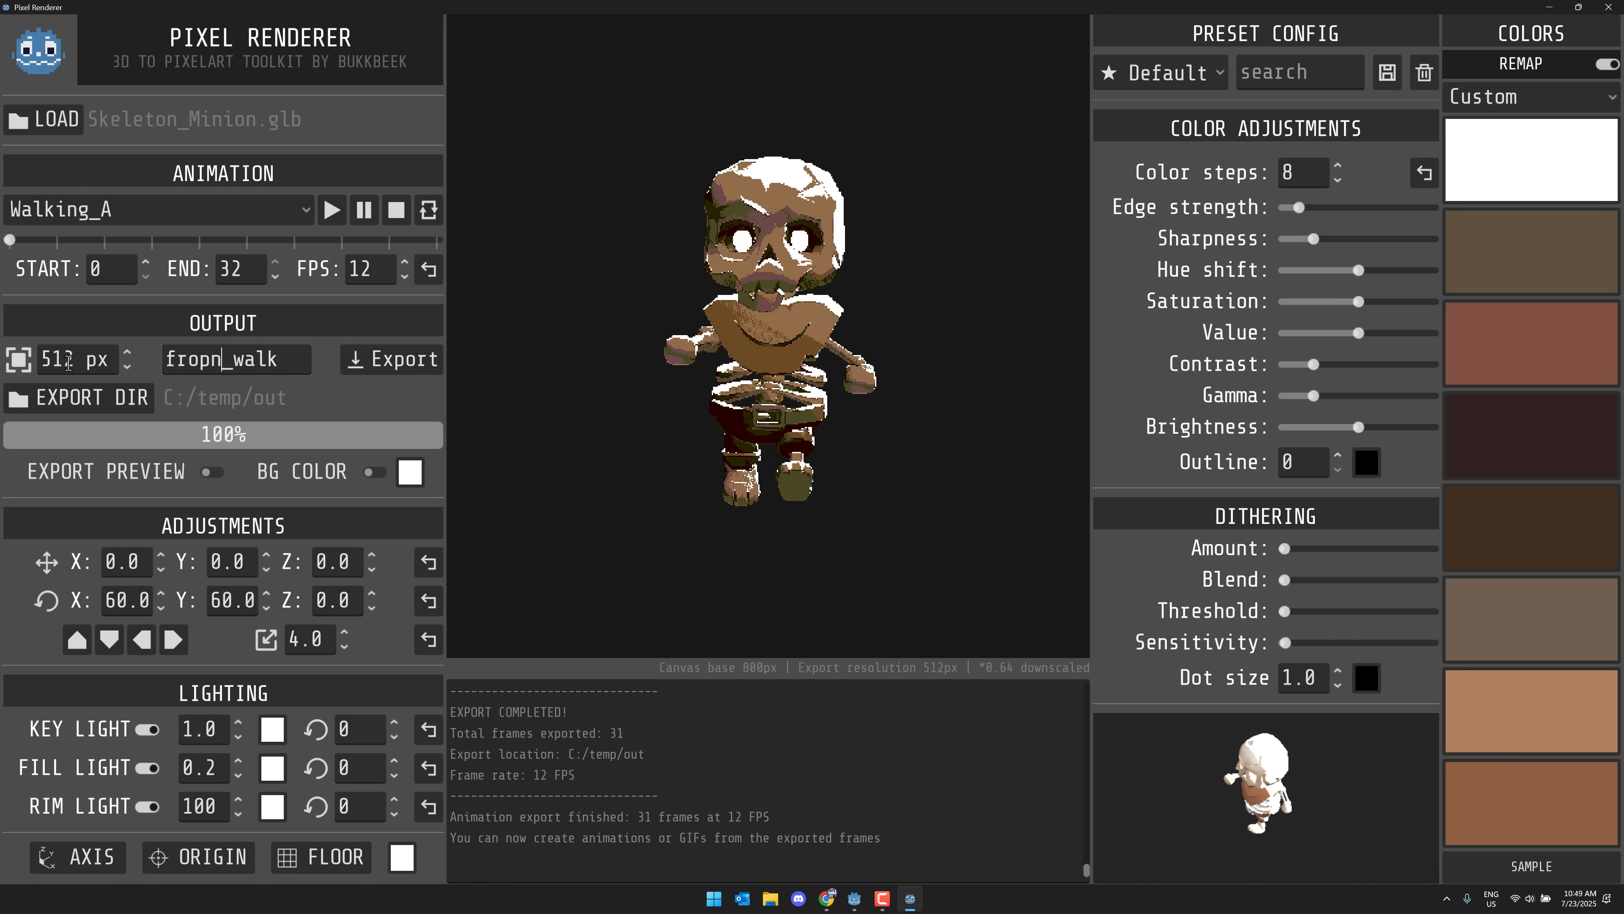
key(BackSpace)
key(BackSpace)
text(nt)
click(390, 360)
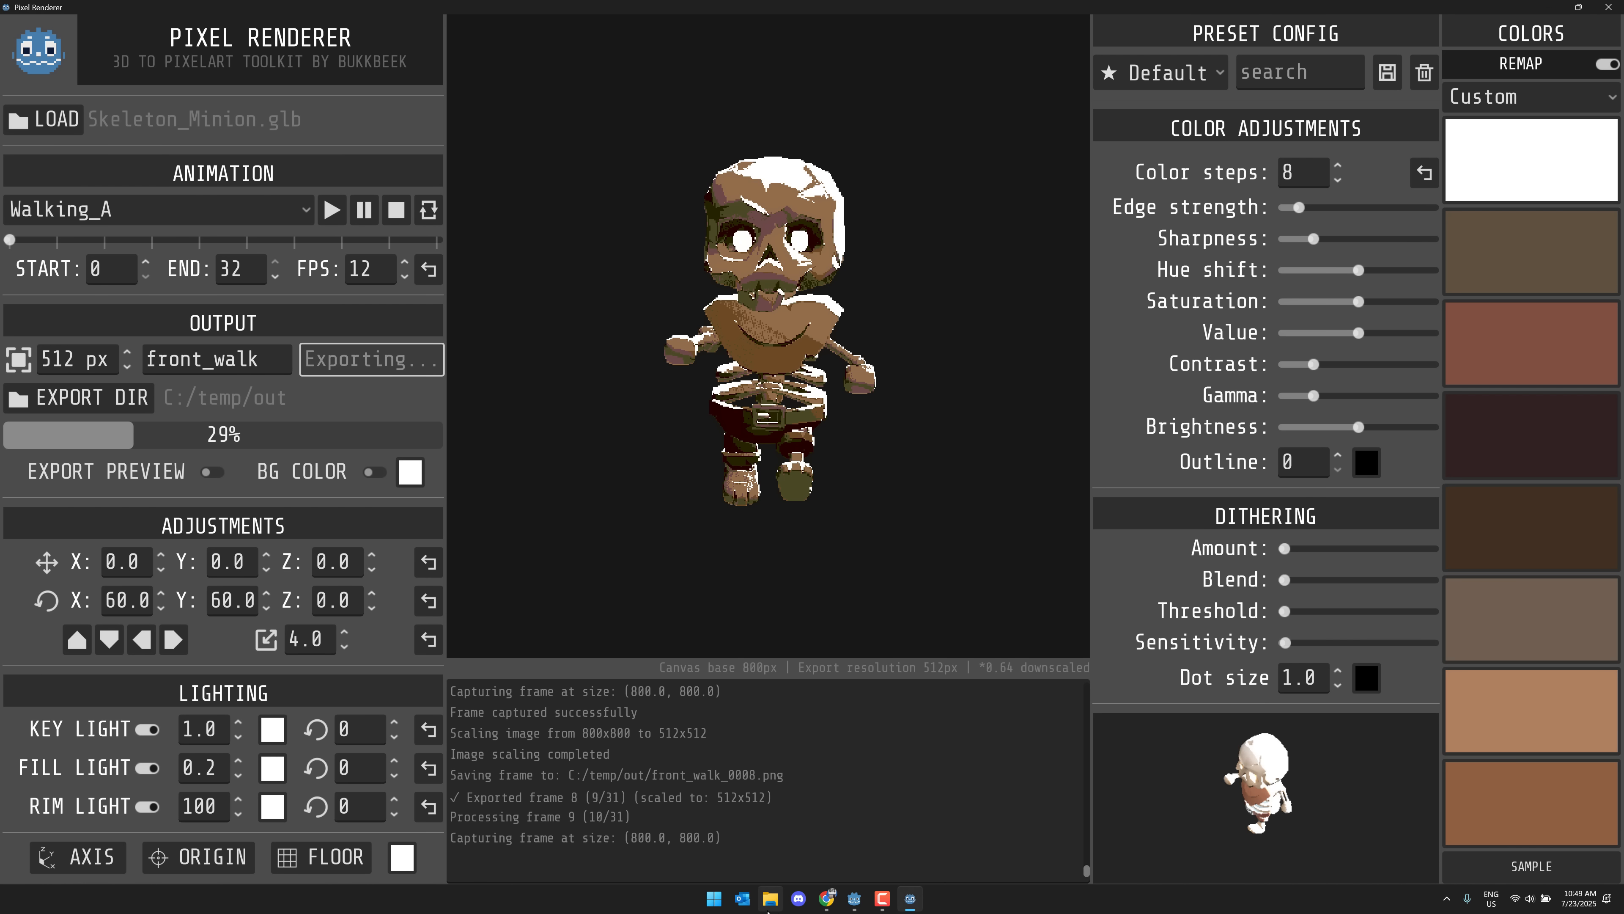
Browse to C:/temp/out in File Explorer, review the exported front_walk and side_walk frames, and close the window
click(769, 899)
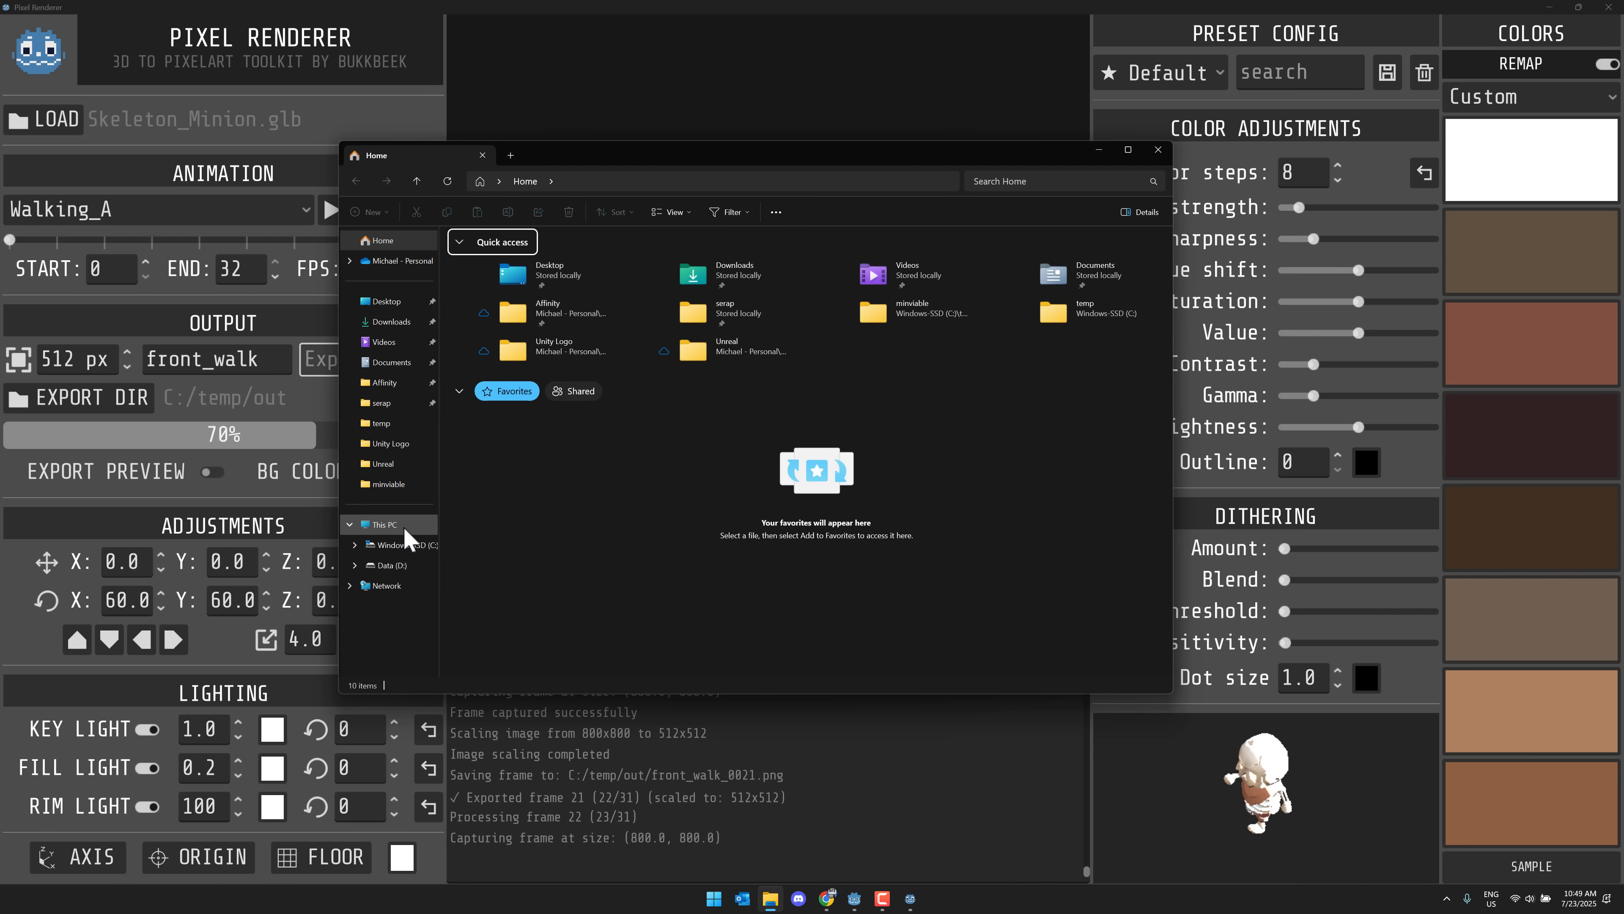
click(404, 526)
double_click(539, 274)
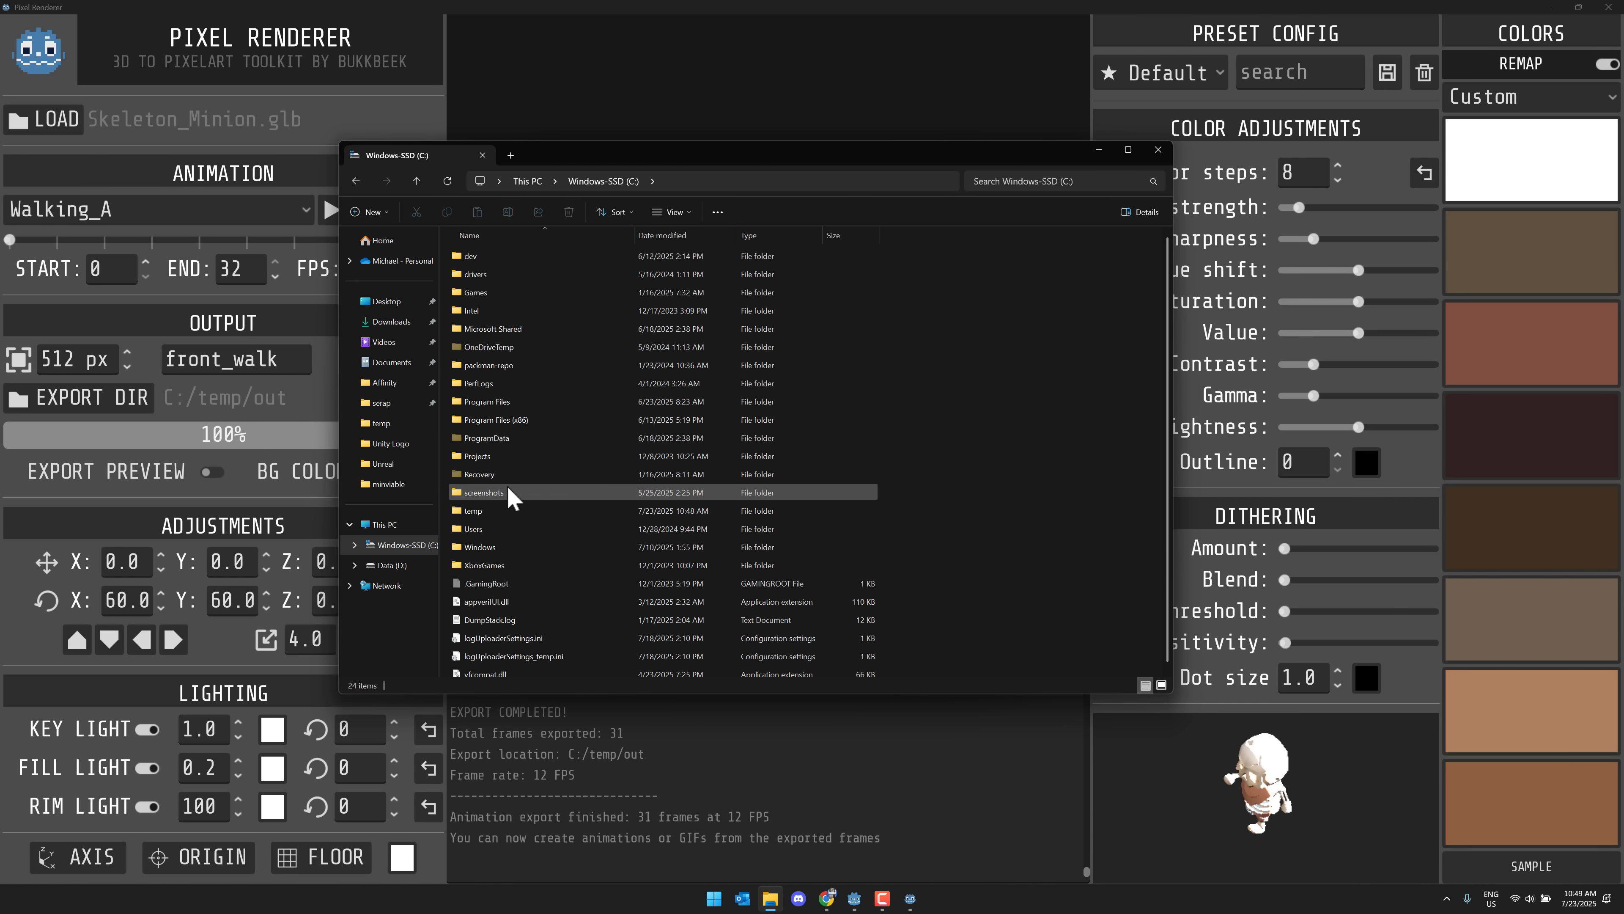
double_click(506, 510)
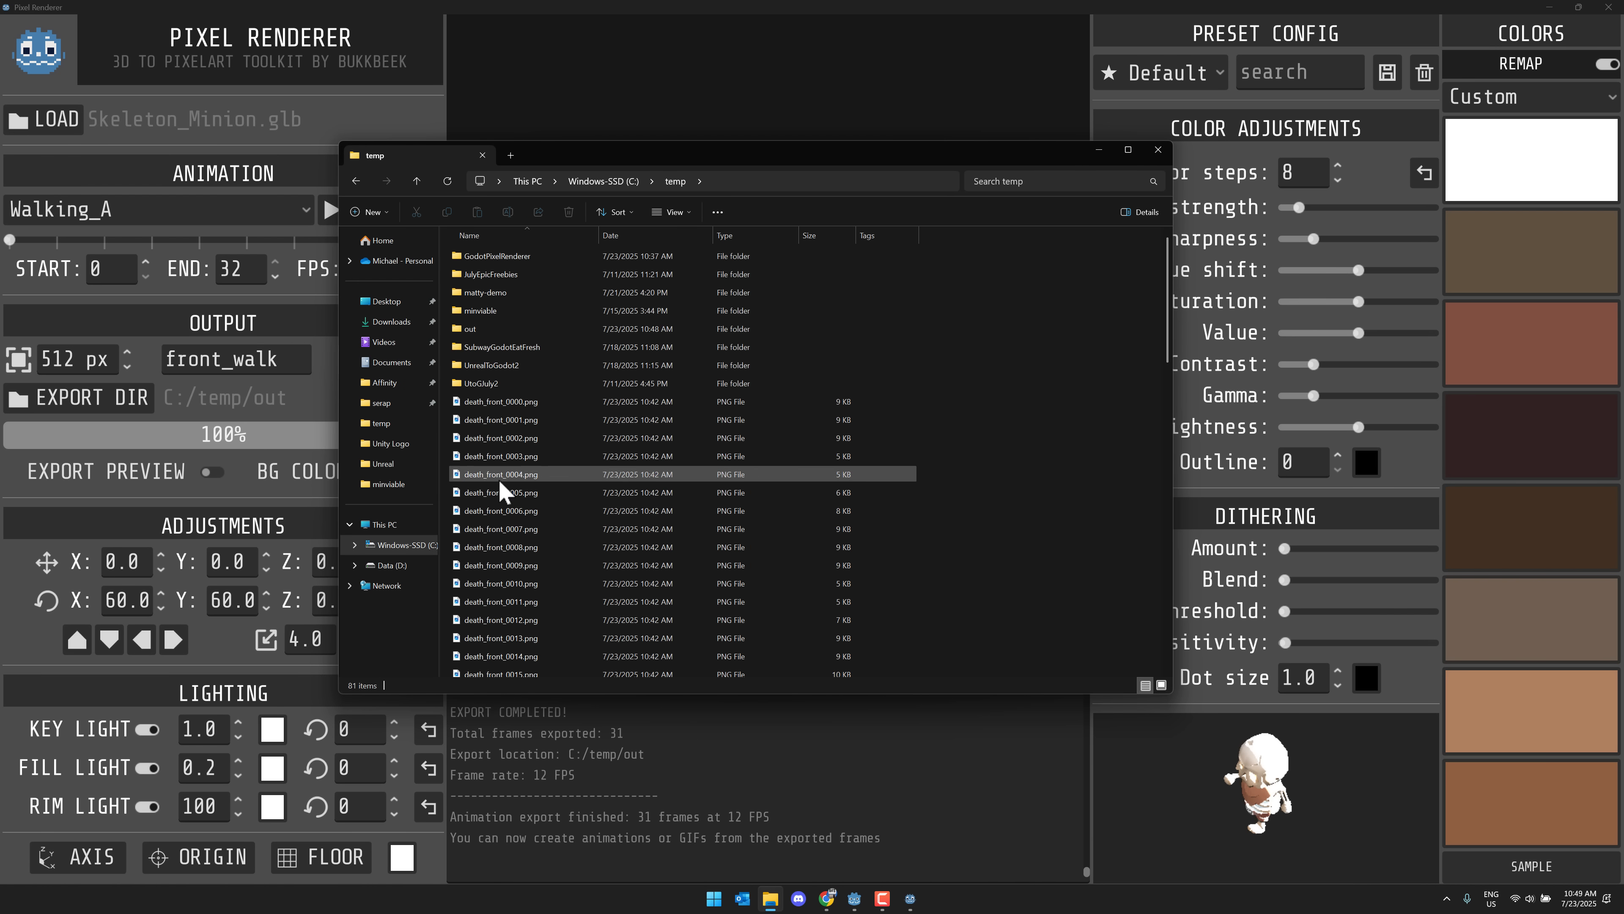
double_click(496, 328)
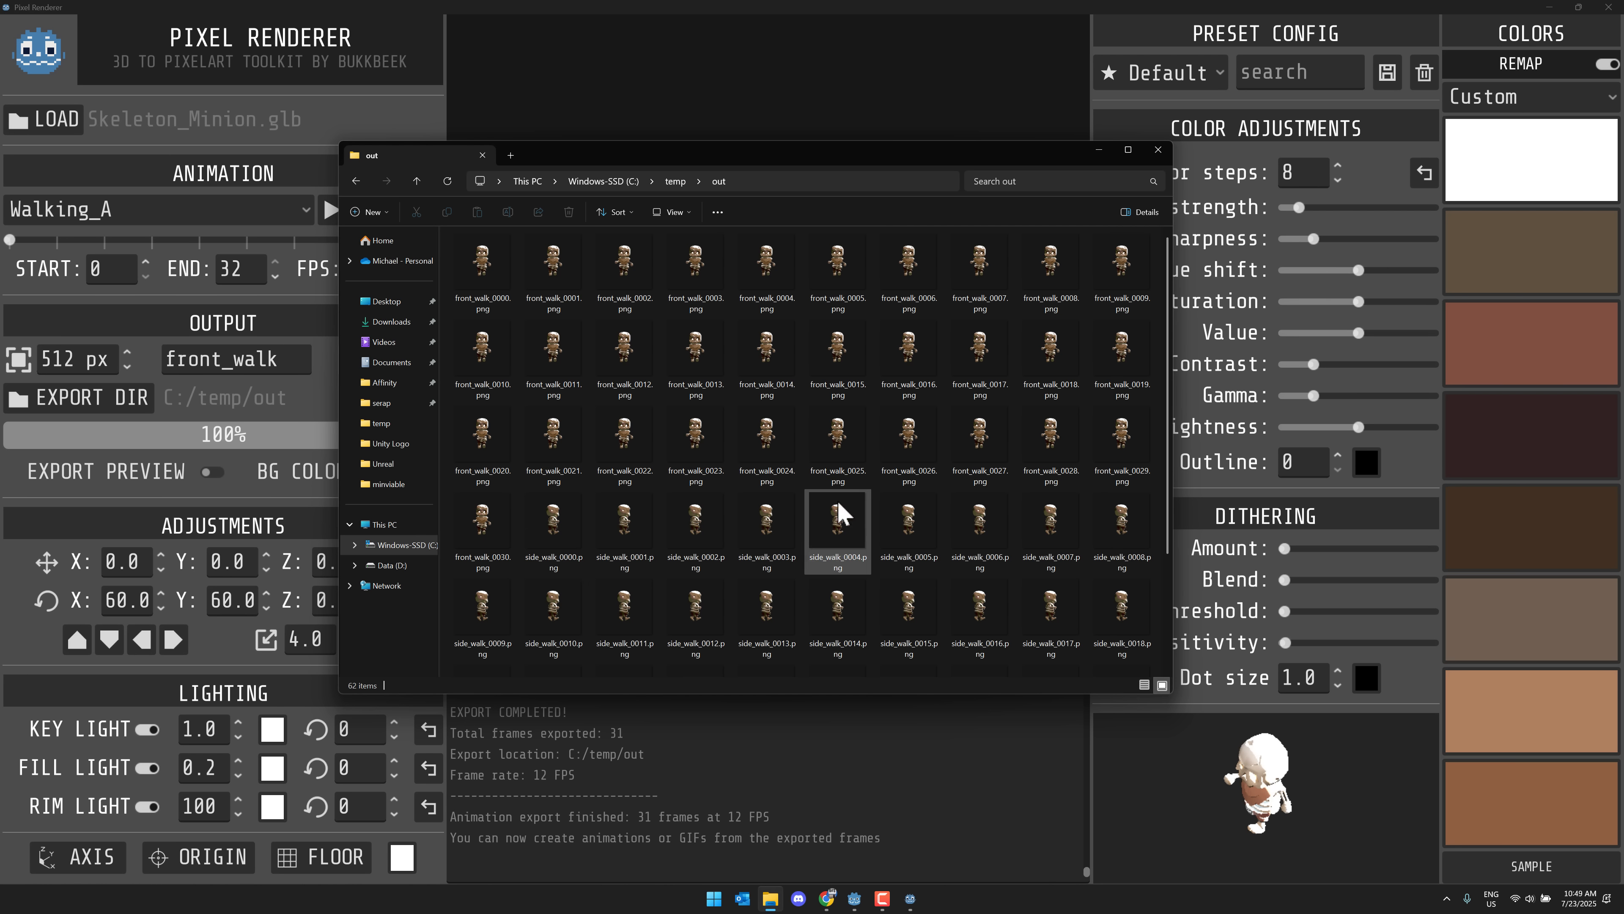
scroll(761, 534, down, 2)
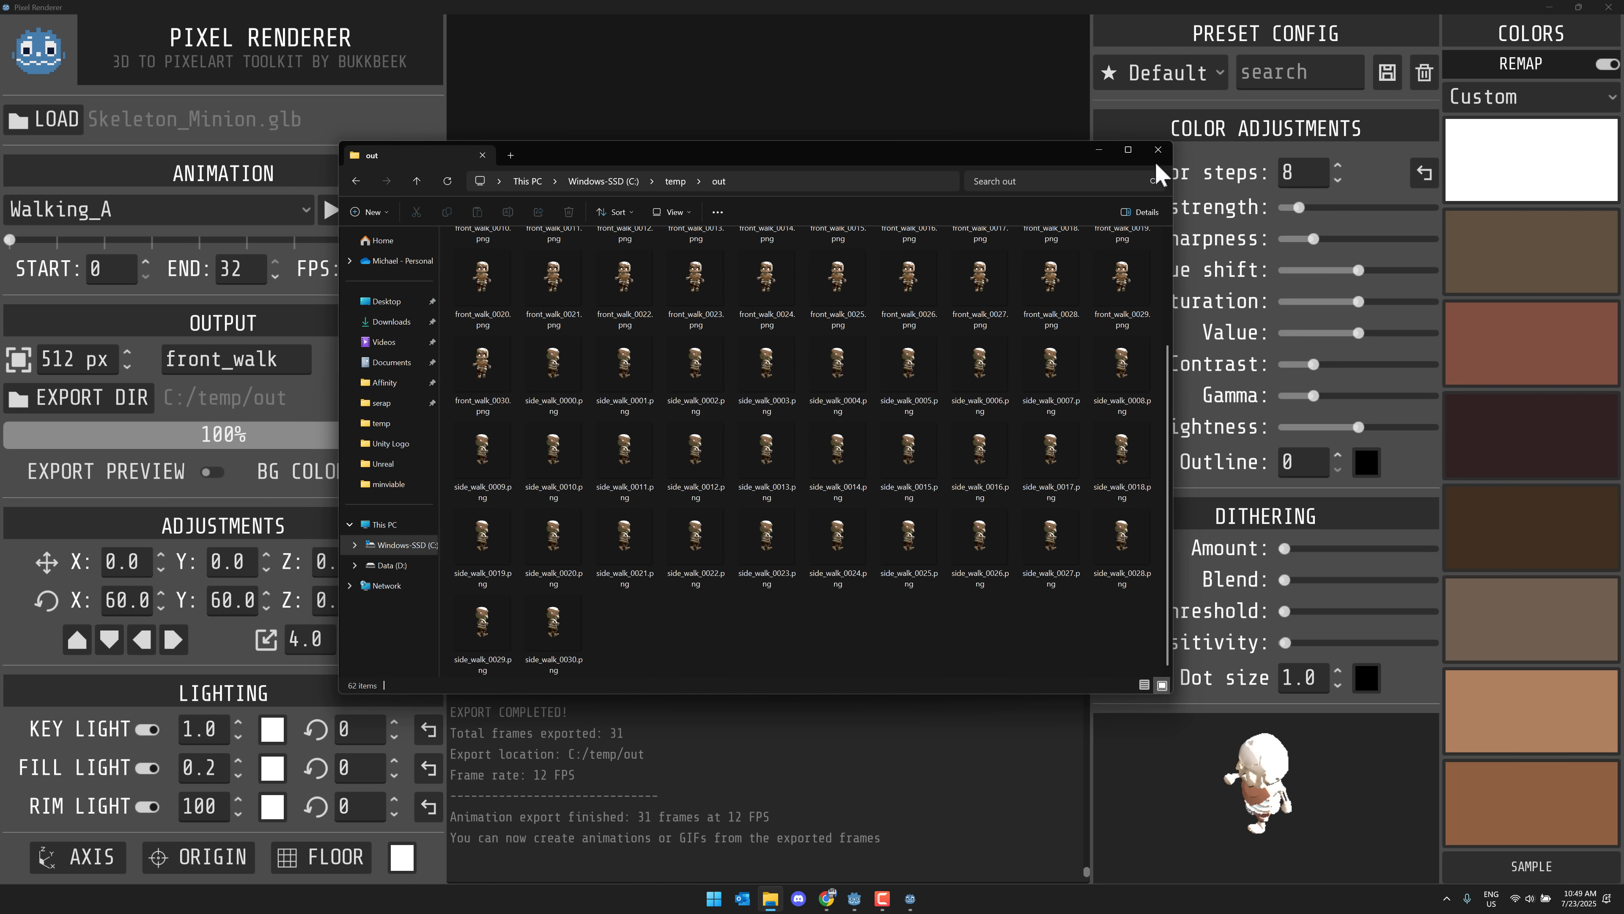
click(1159, 150)
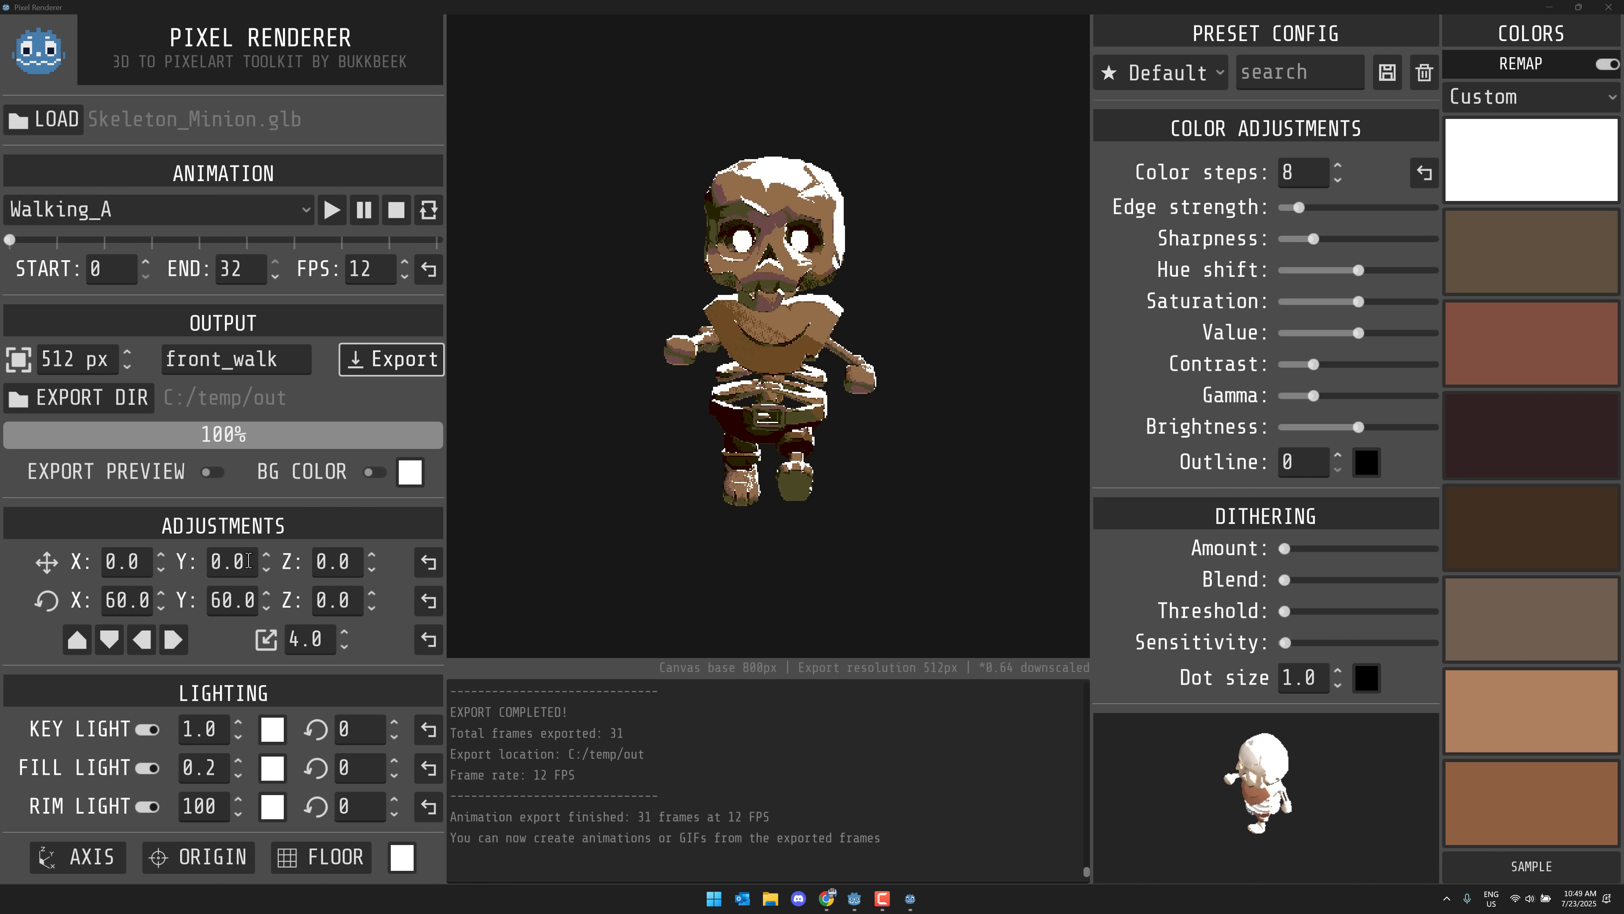
Try shifting the skeleton along the X axis, and bring its X position back to 0.0
triple_click(162, 554)
triple_click(162, 554)
click(164, 569)
triple_click(164, 569)
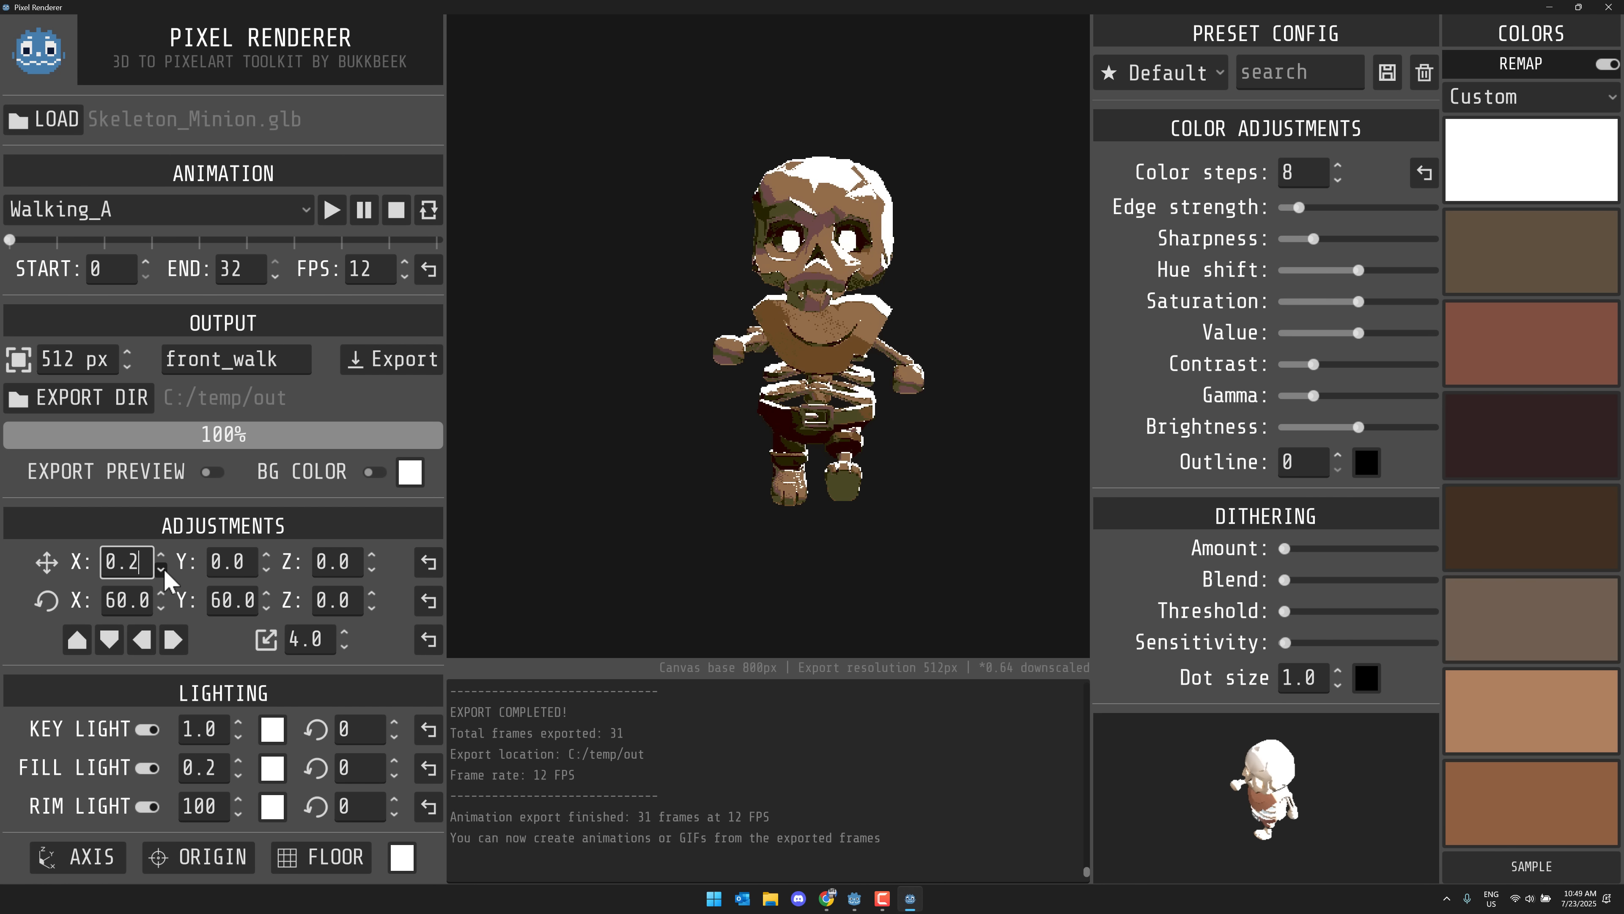
click(164, 569)
click(164, 569)
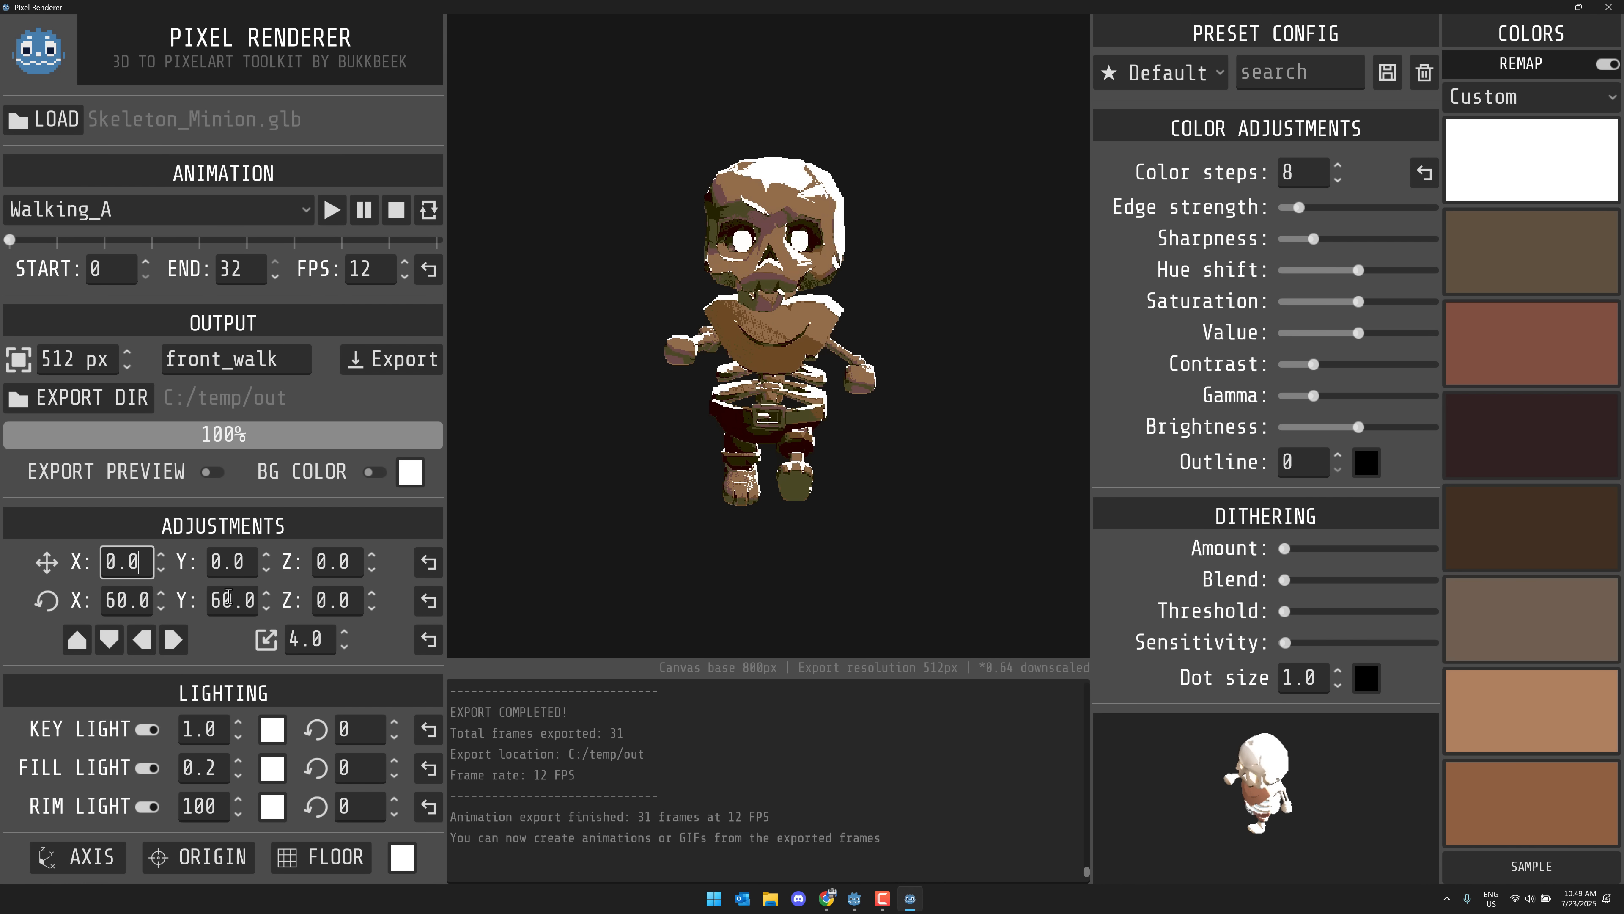
Lower the view scale value to 2.7 so the skeleton fills more of the canvas
click(344, 647)
click(344, 648)
click(344, 647)
click(344, 648)
click(344, 648)
click(344, 647)
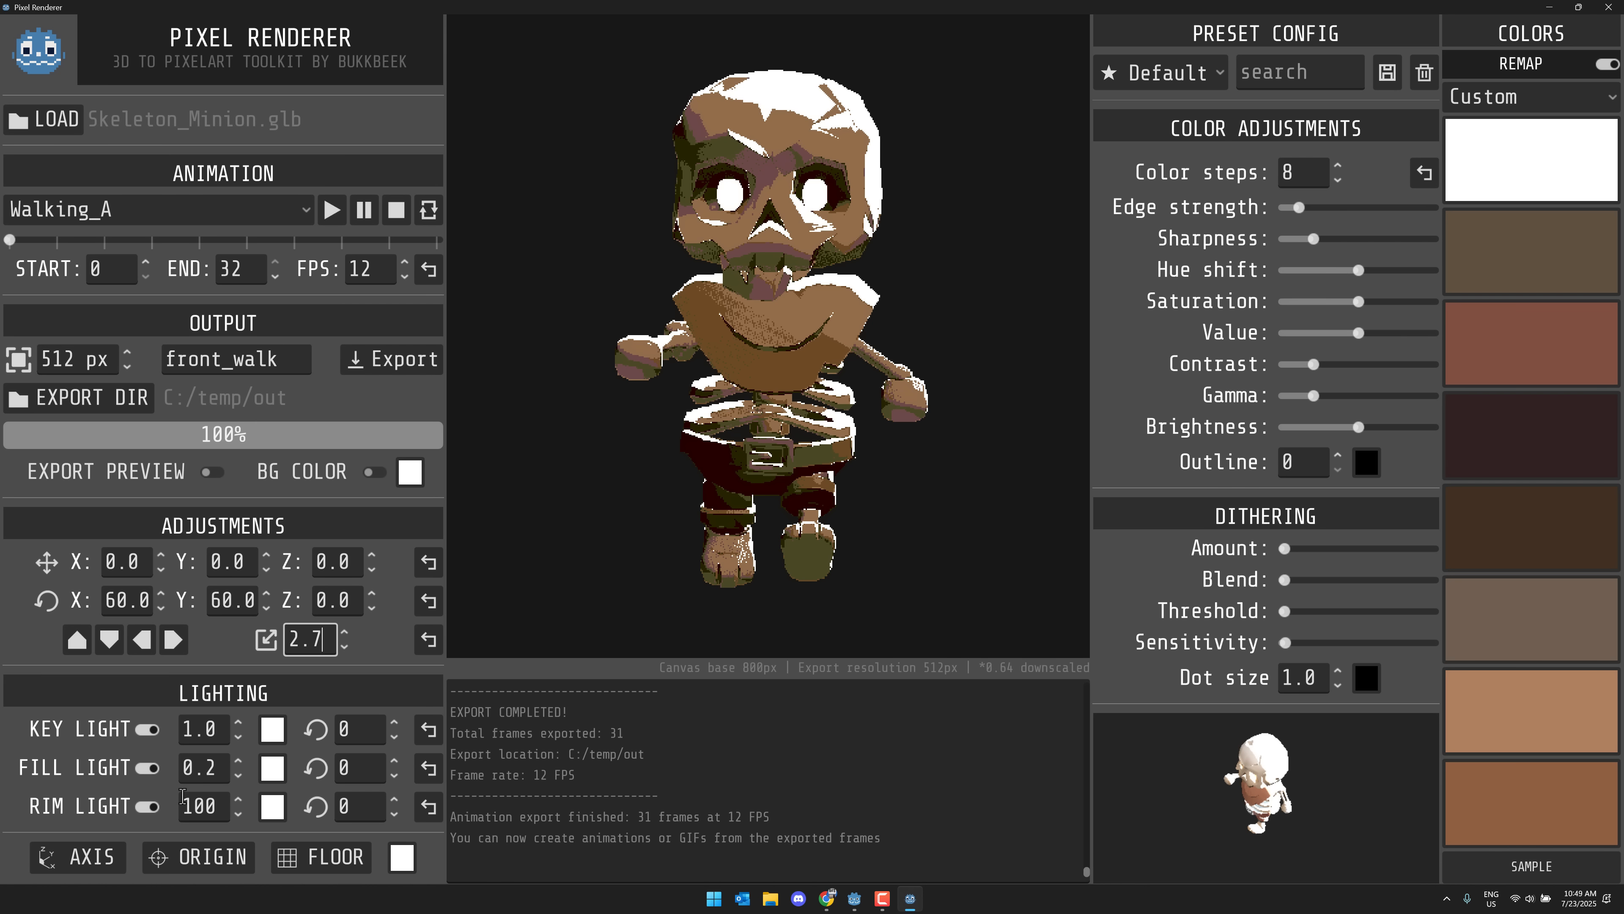
Toggle the key, fill and rim lights off and on in turn to compare their effect on the skeleton
click(148, 731)
click(147, 731)
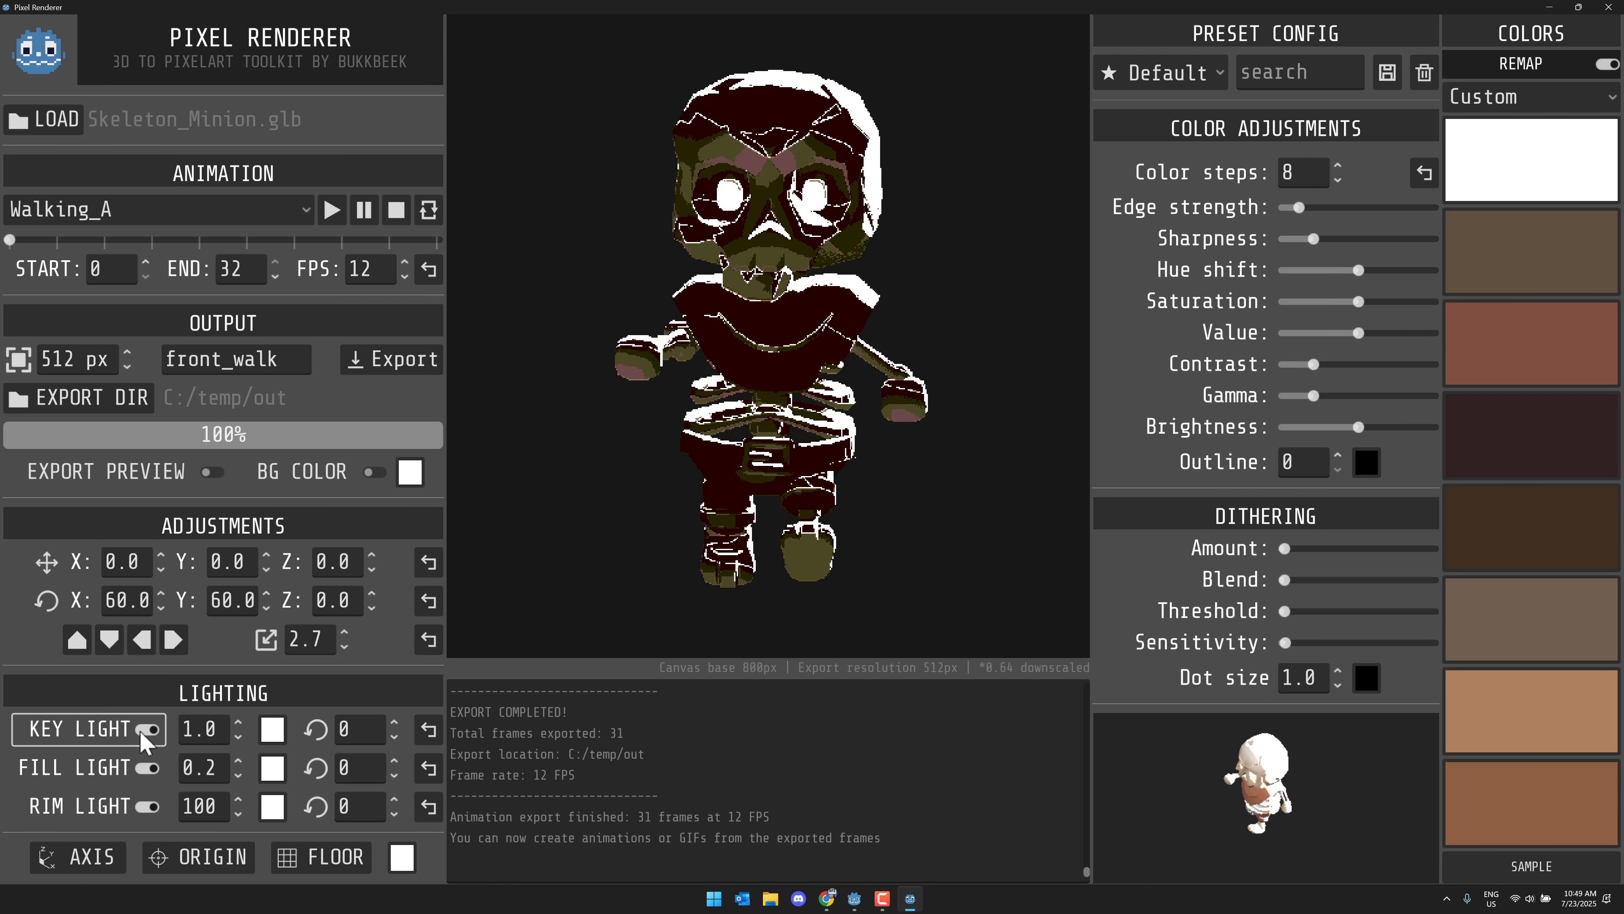
click(146, 730)
click(144, 730)
click(149, 767)
click(148, 767)
click(148, 767)
click(148, 768)
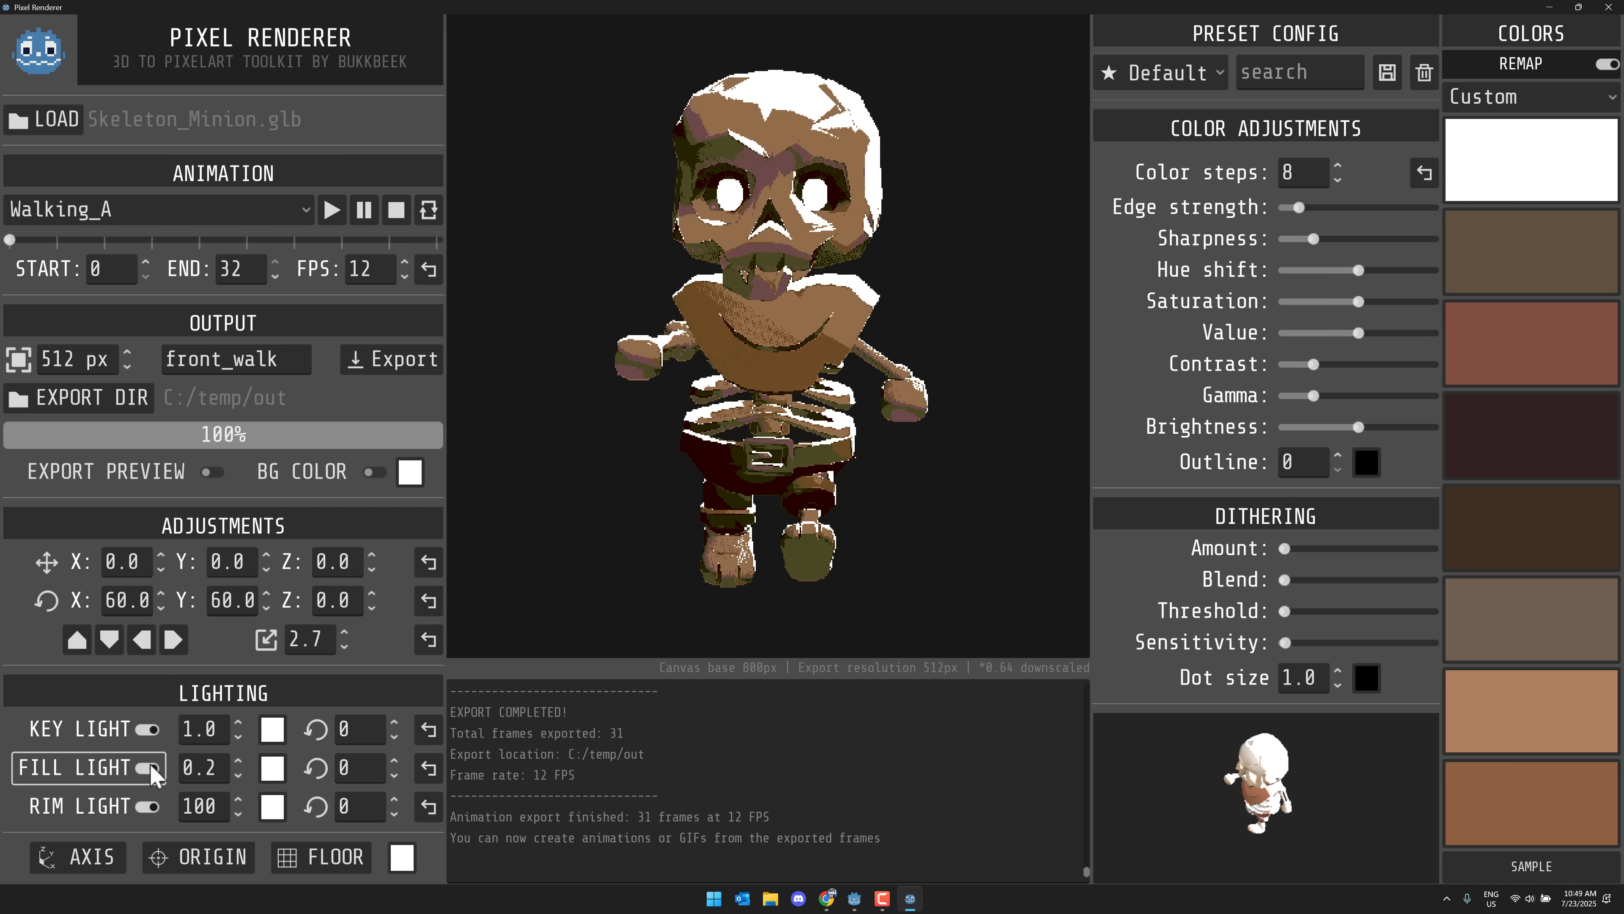
click(149, 807)
click(148, 806)
click(148, 807)
click(148, 807)
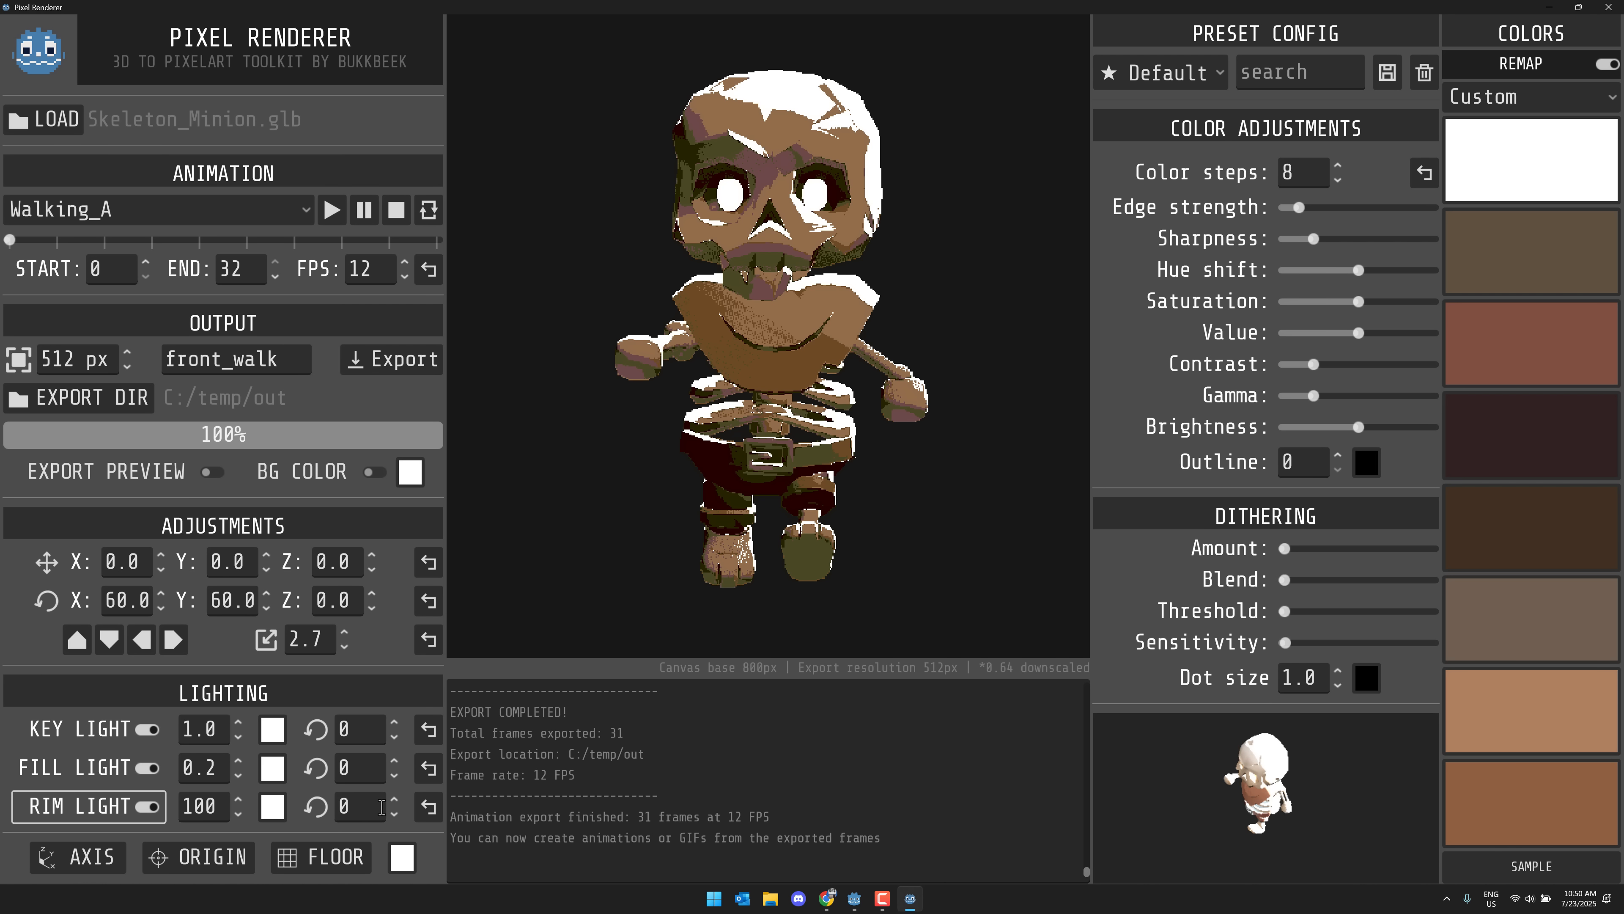
Set the rim light's rotation to 9 and its colour to green, checking the effect by switching the light off and on
click(395, 804)
text(9)
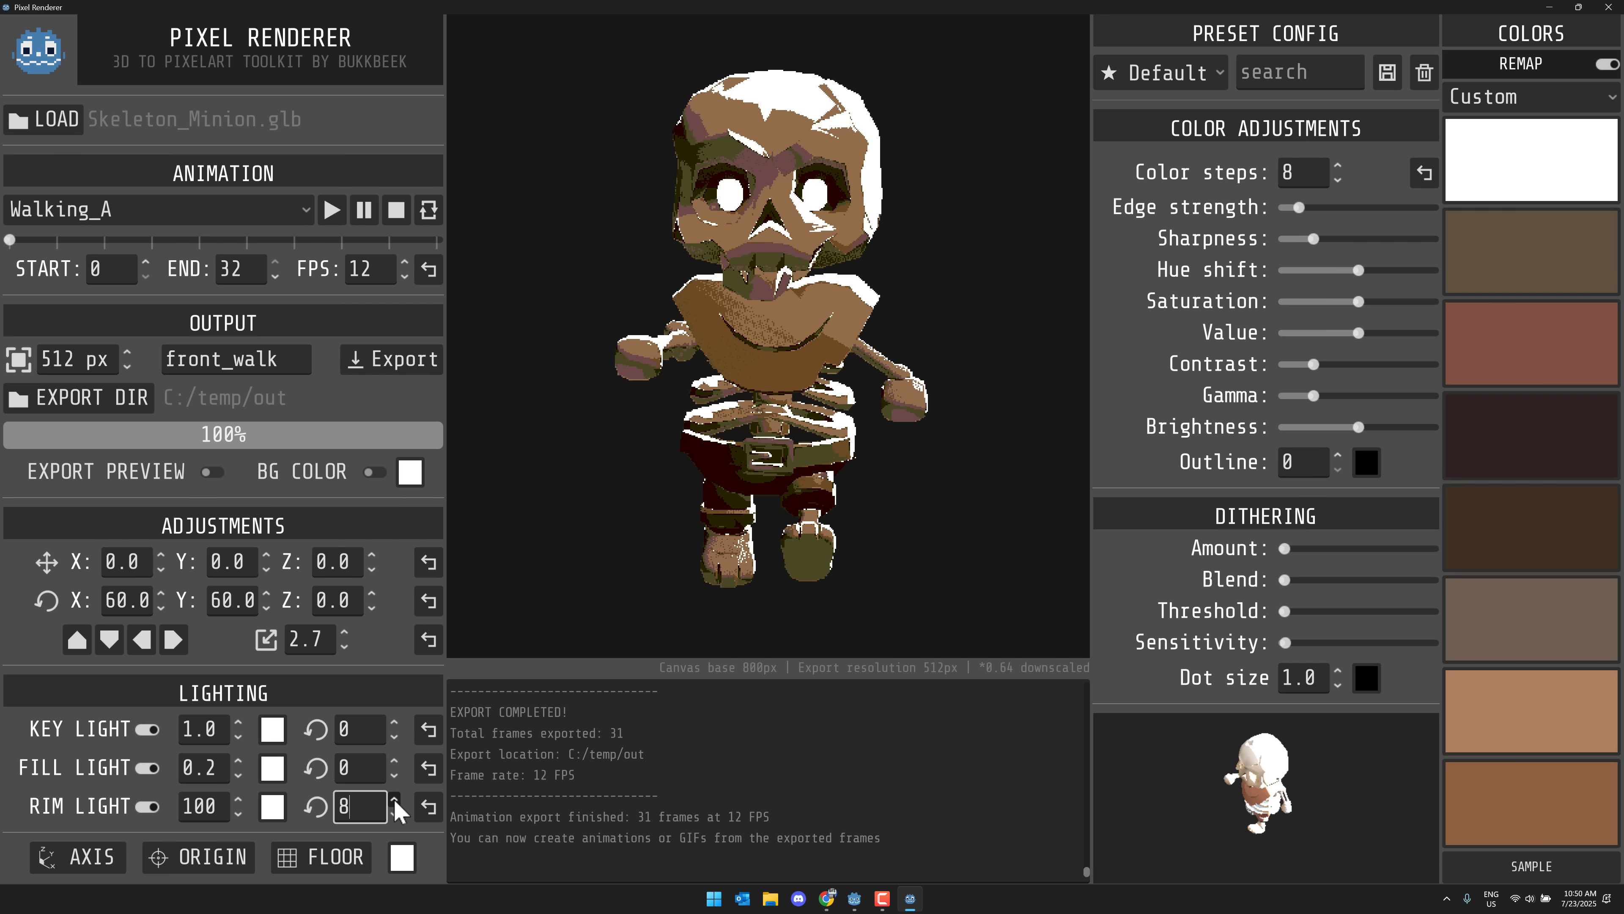
click(273, 806)
click(377, 349)
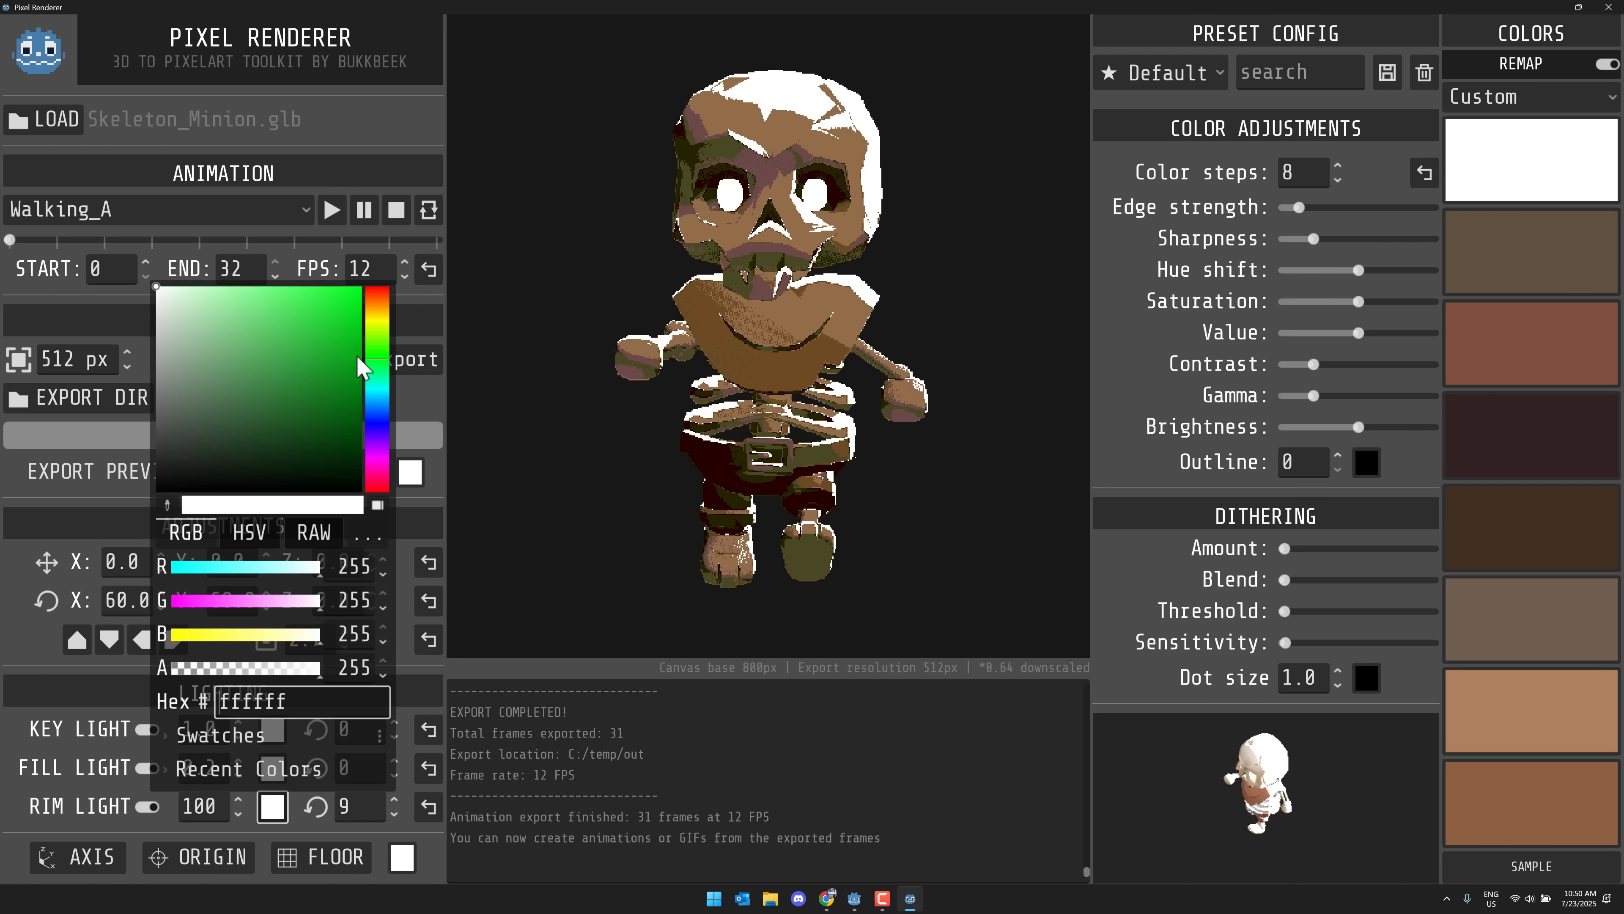
click(338, 334)
drag(339, 333, 301, 374)
click(299, 836)
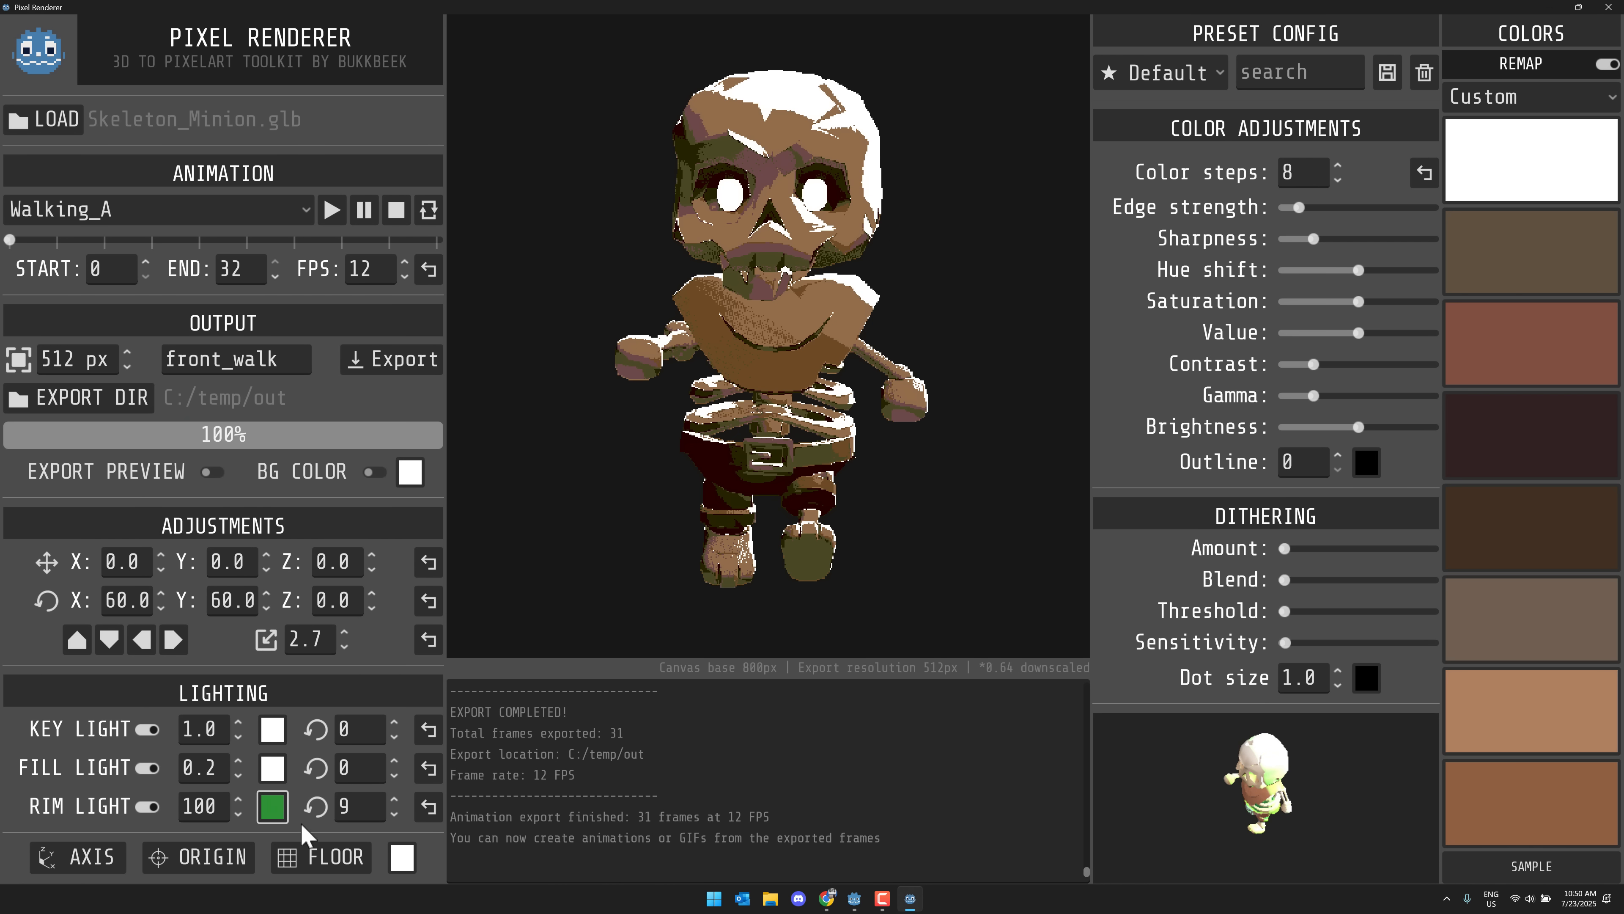
click(142, 806)
click(142, 806)
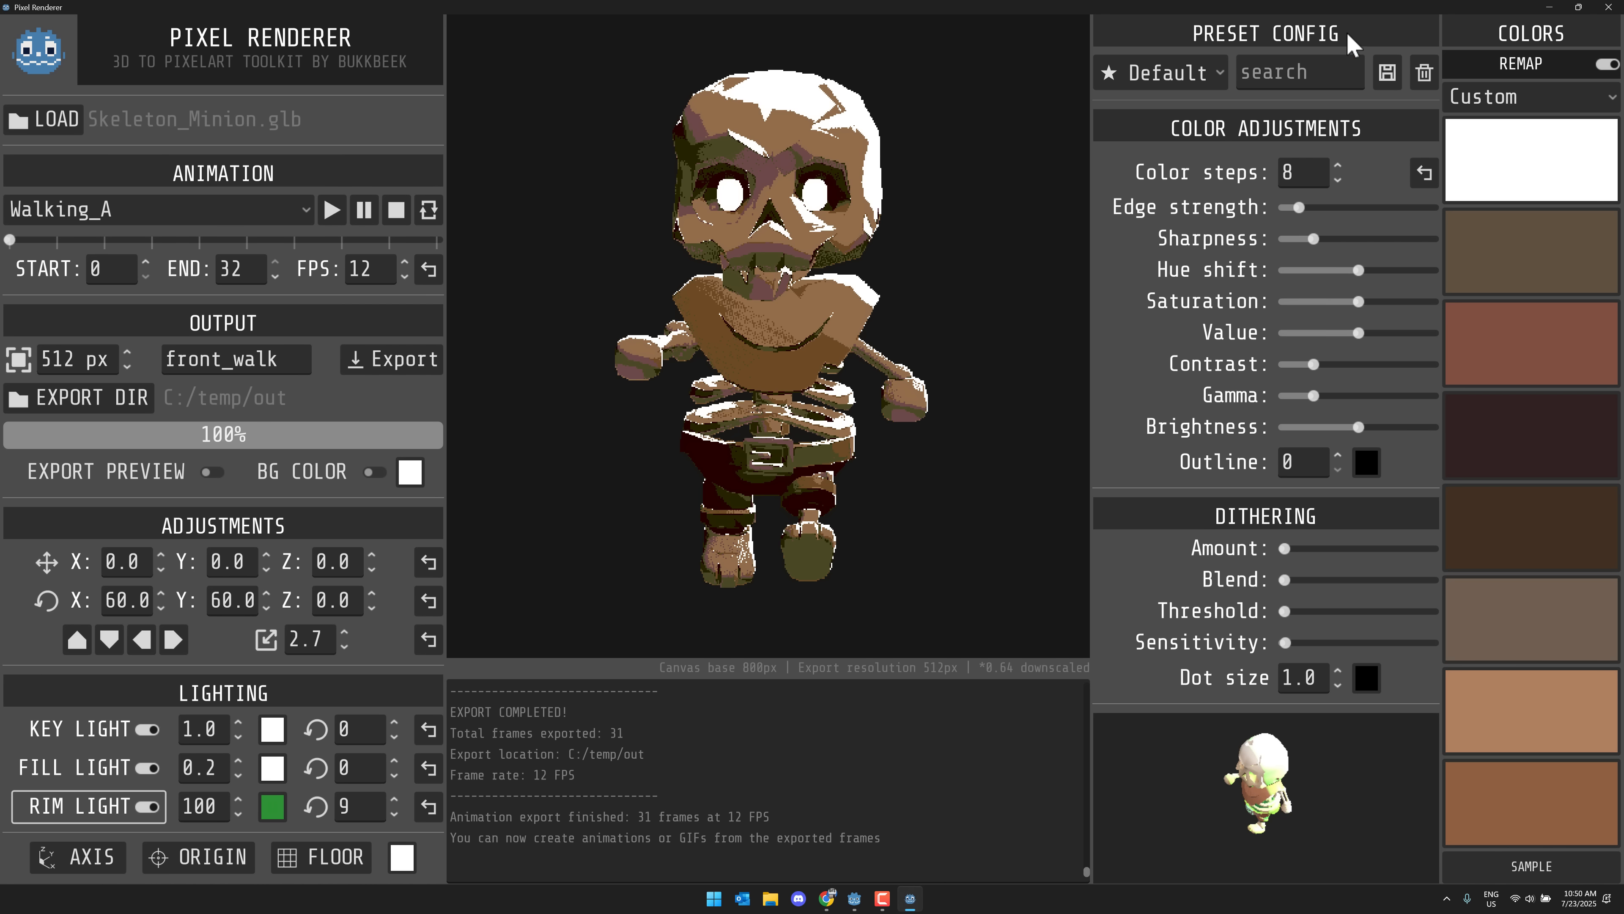
Try the Retro Game, Vintage and Pastel presets on the skeleton
click(1214, 72)
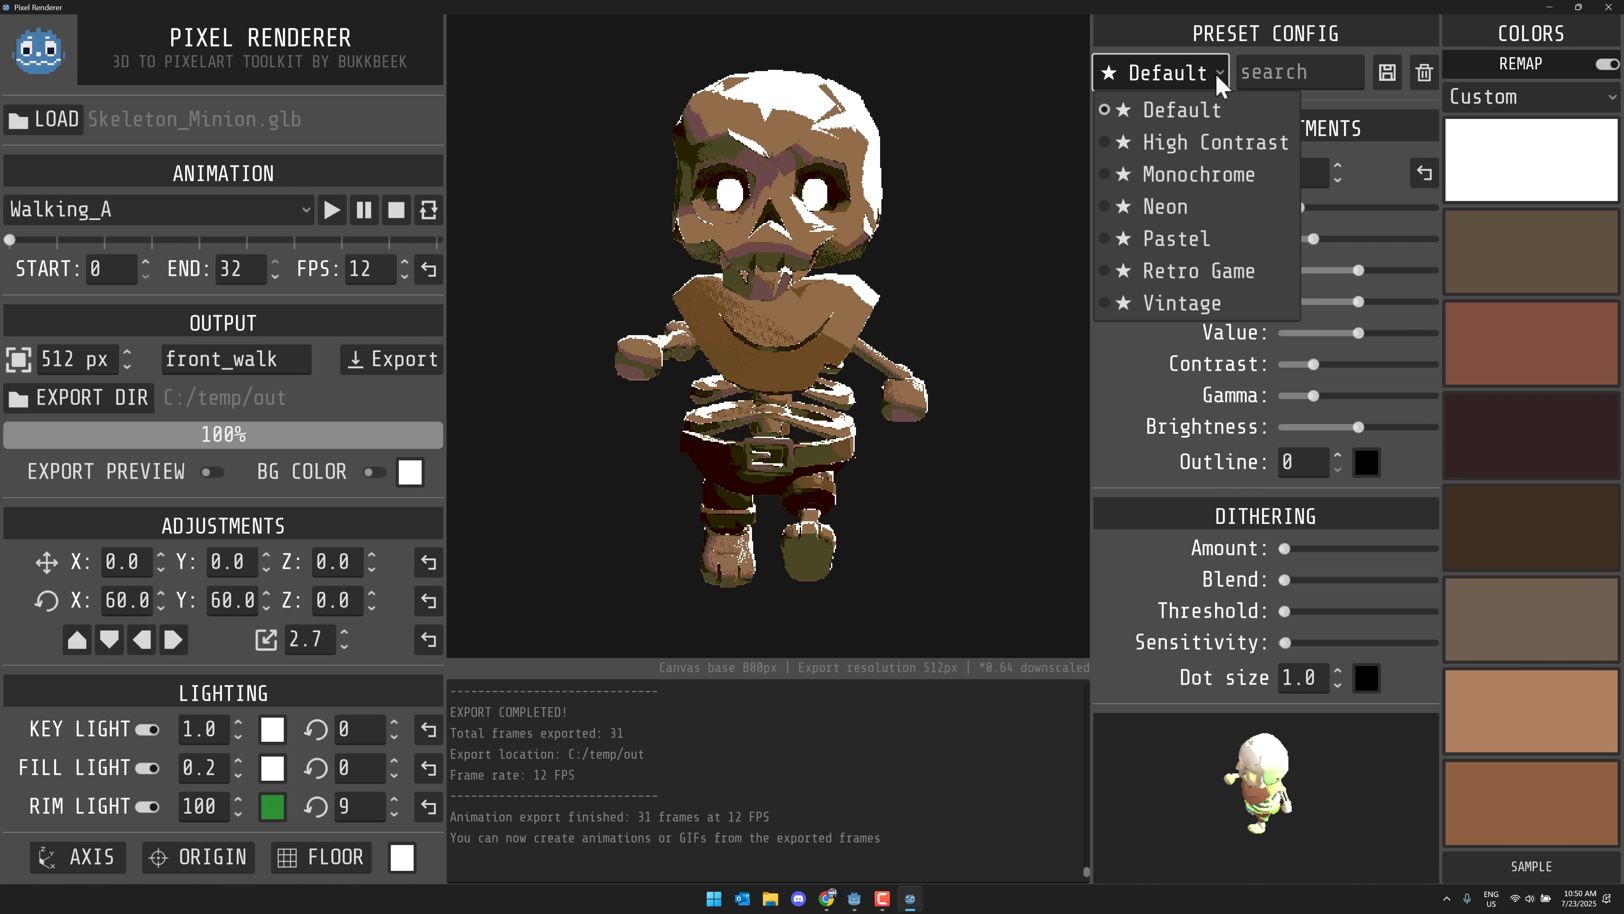
click(1188, 271)
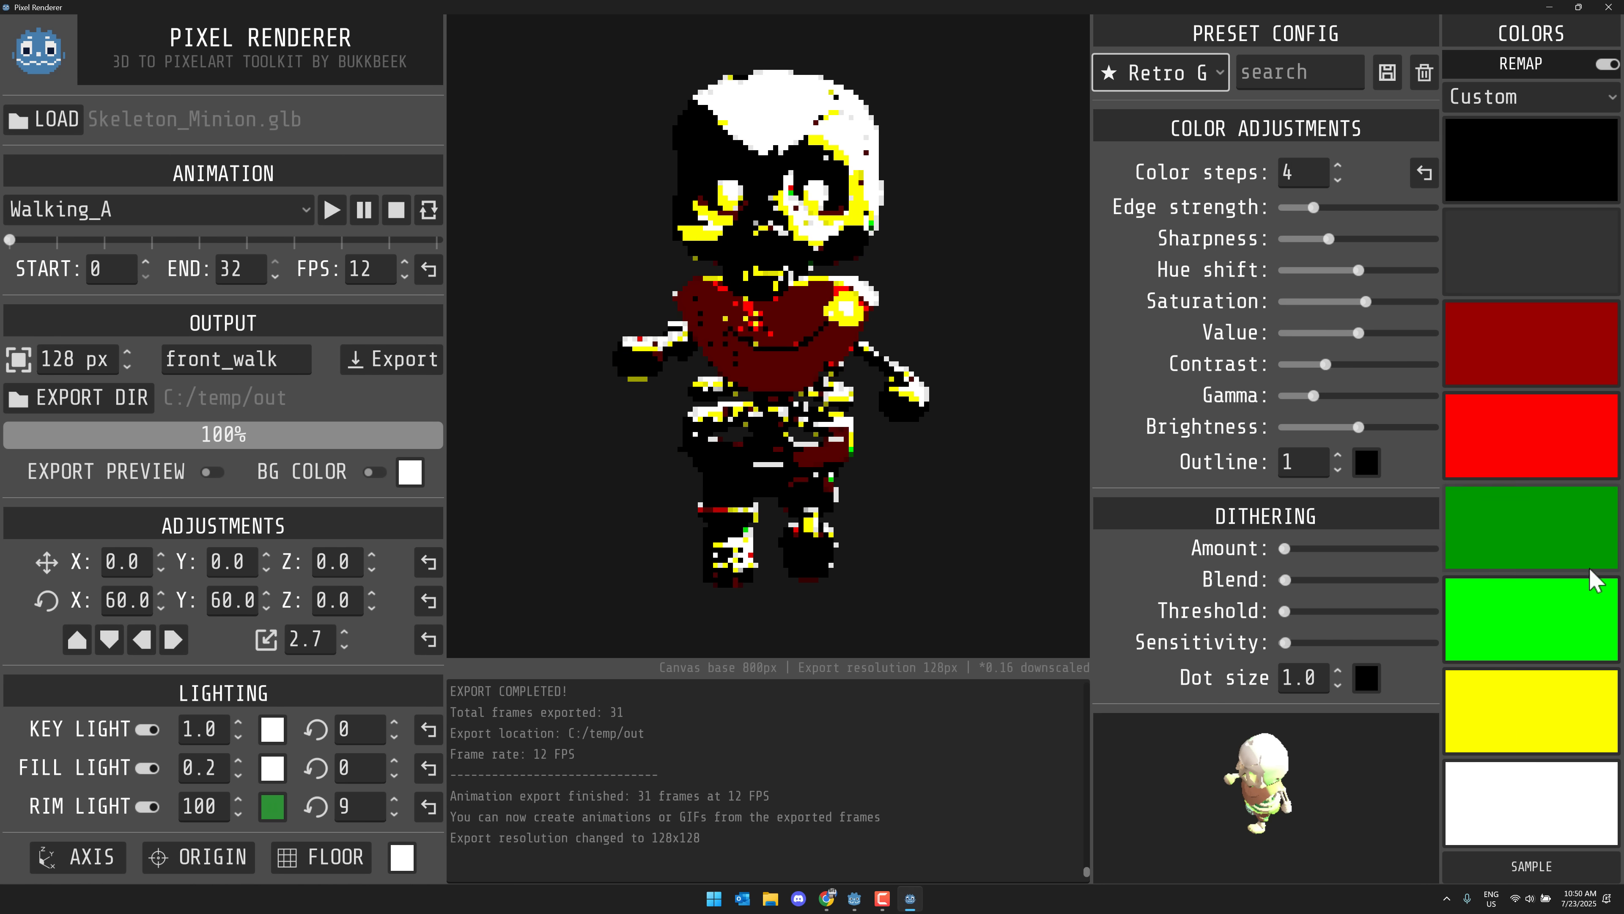
click(1215, 72)
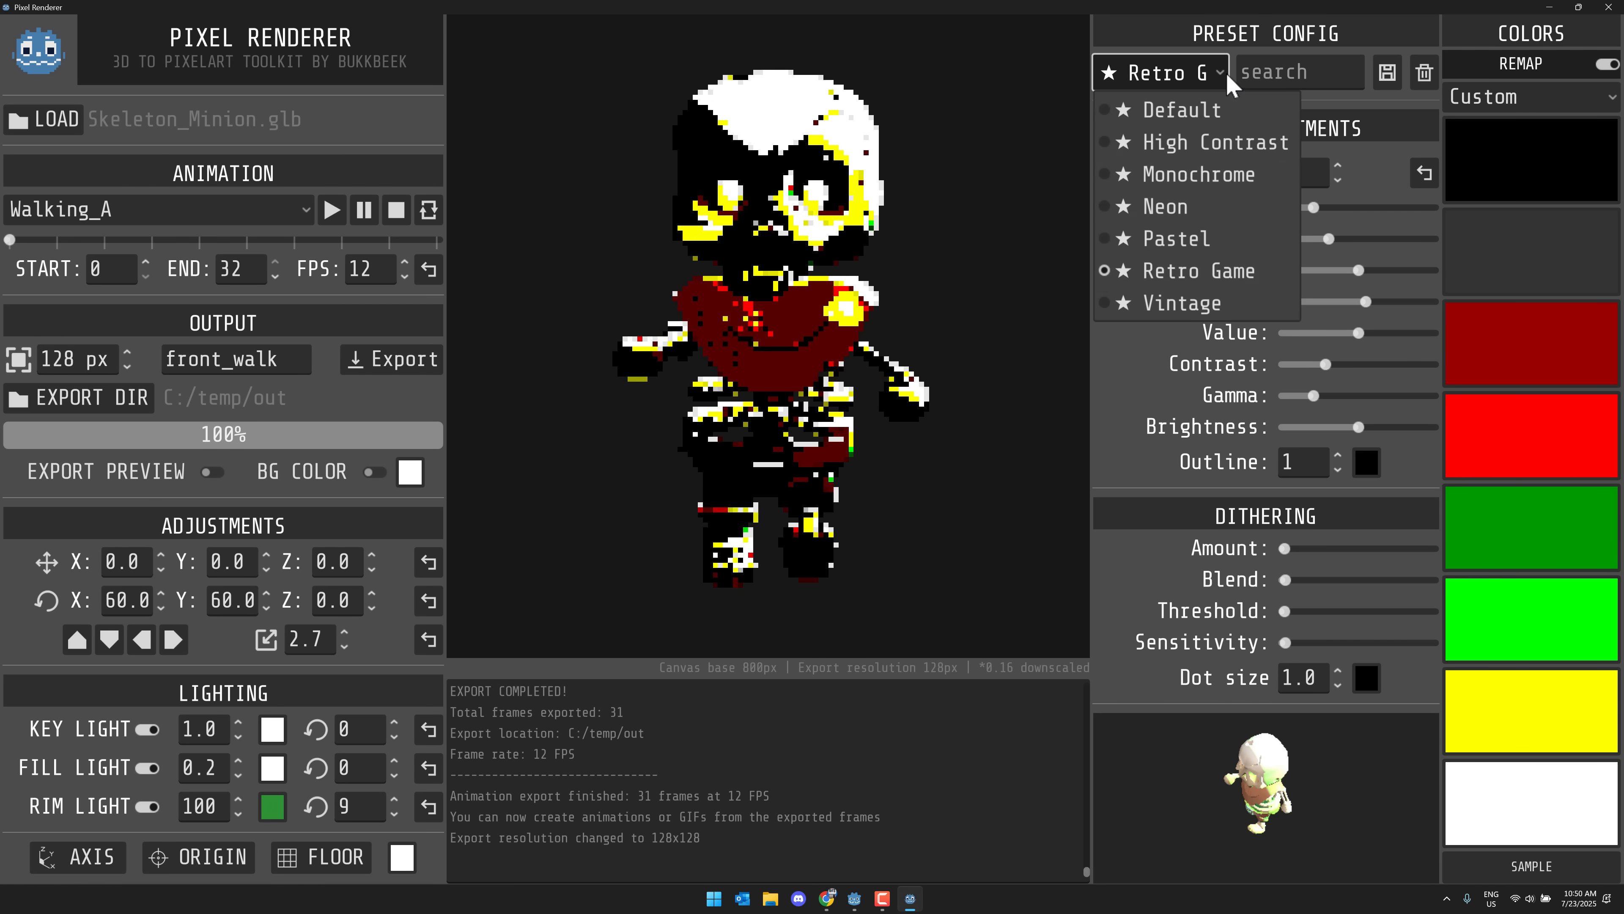
click(1177, 302)
click(1206, 74)
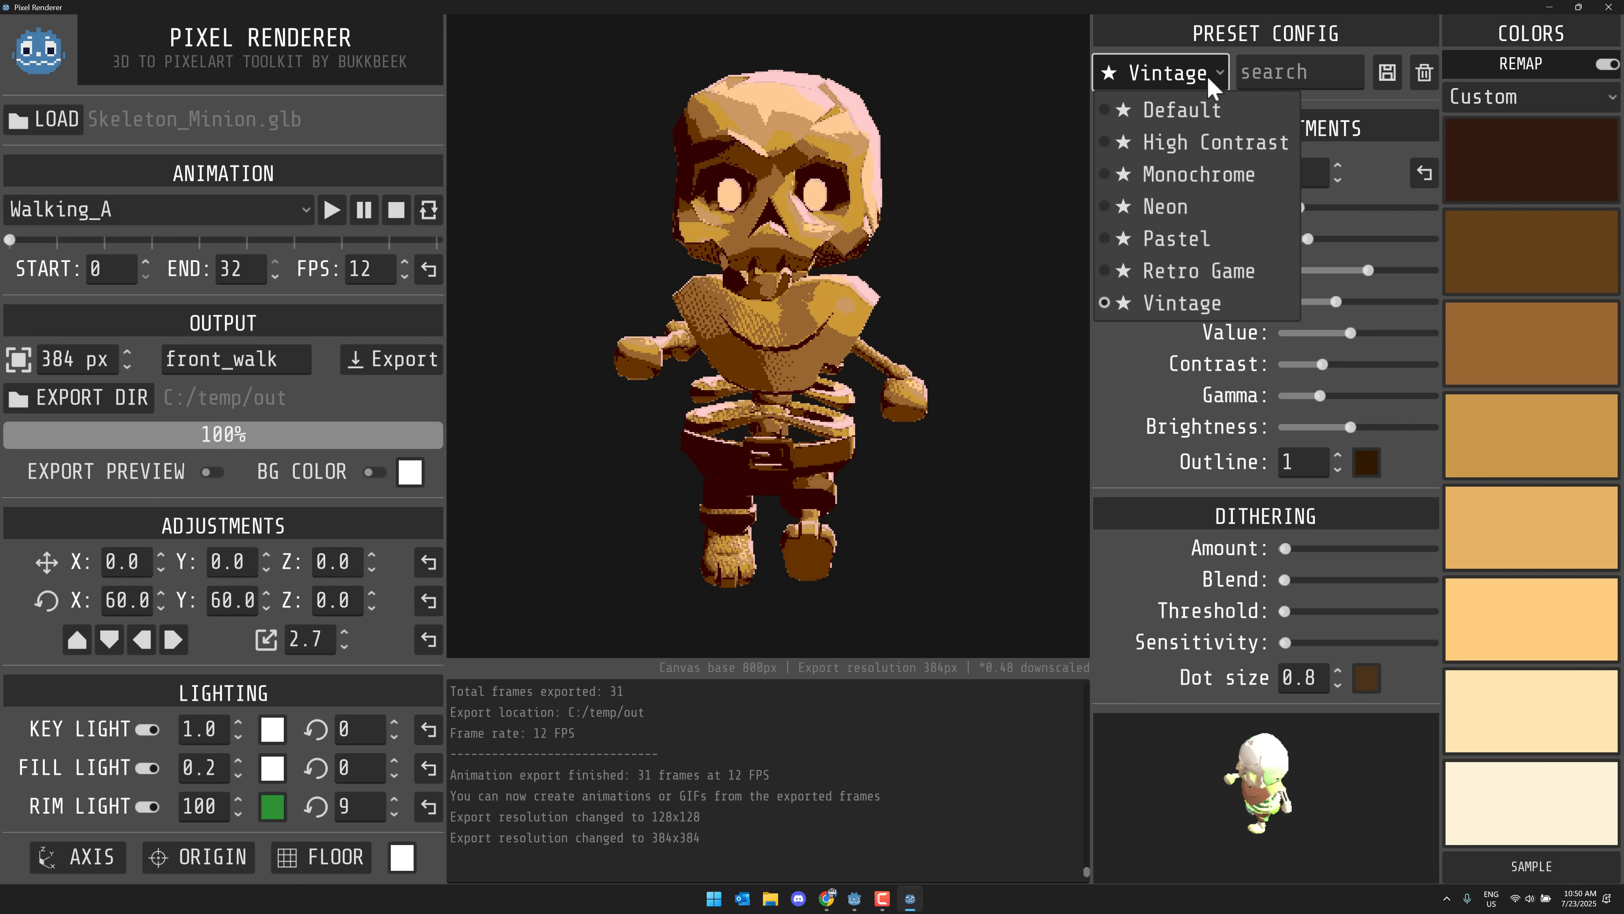
click(1177, 238)
Preview the Neon, Monochrome and High Contrast presets, and return to the Default preset
click(1217, 76)
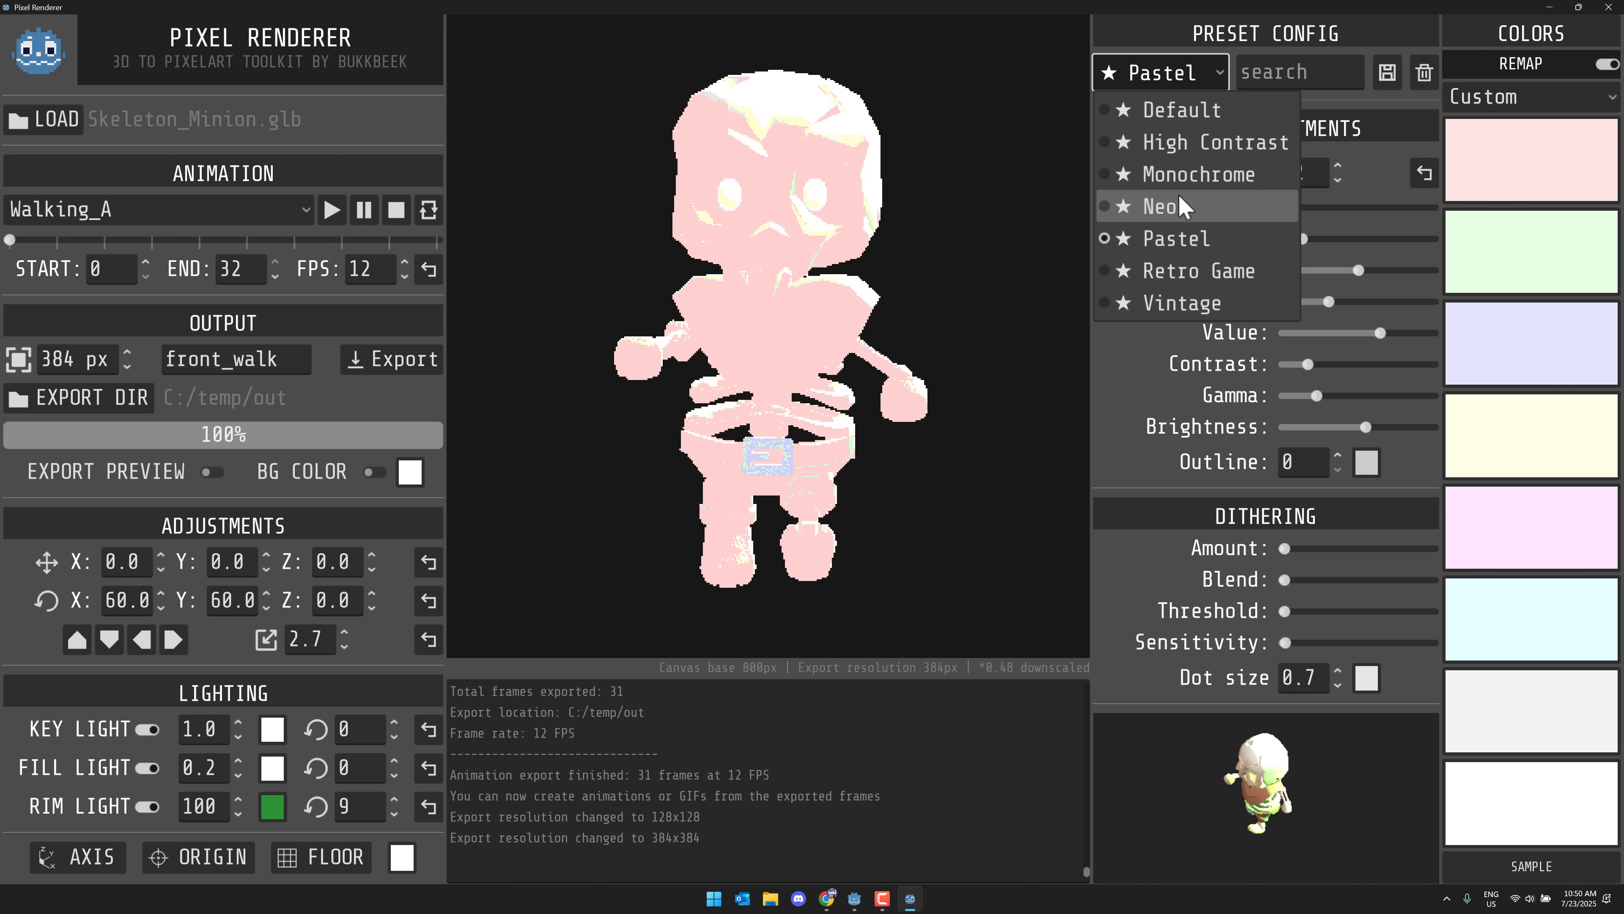
click(1177, 206)
click(1211, 75)
click(1193, 176)
click(1217, 75)
click(1187, 144)
click(1214, 77)
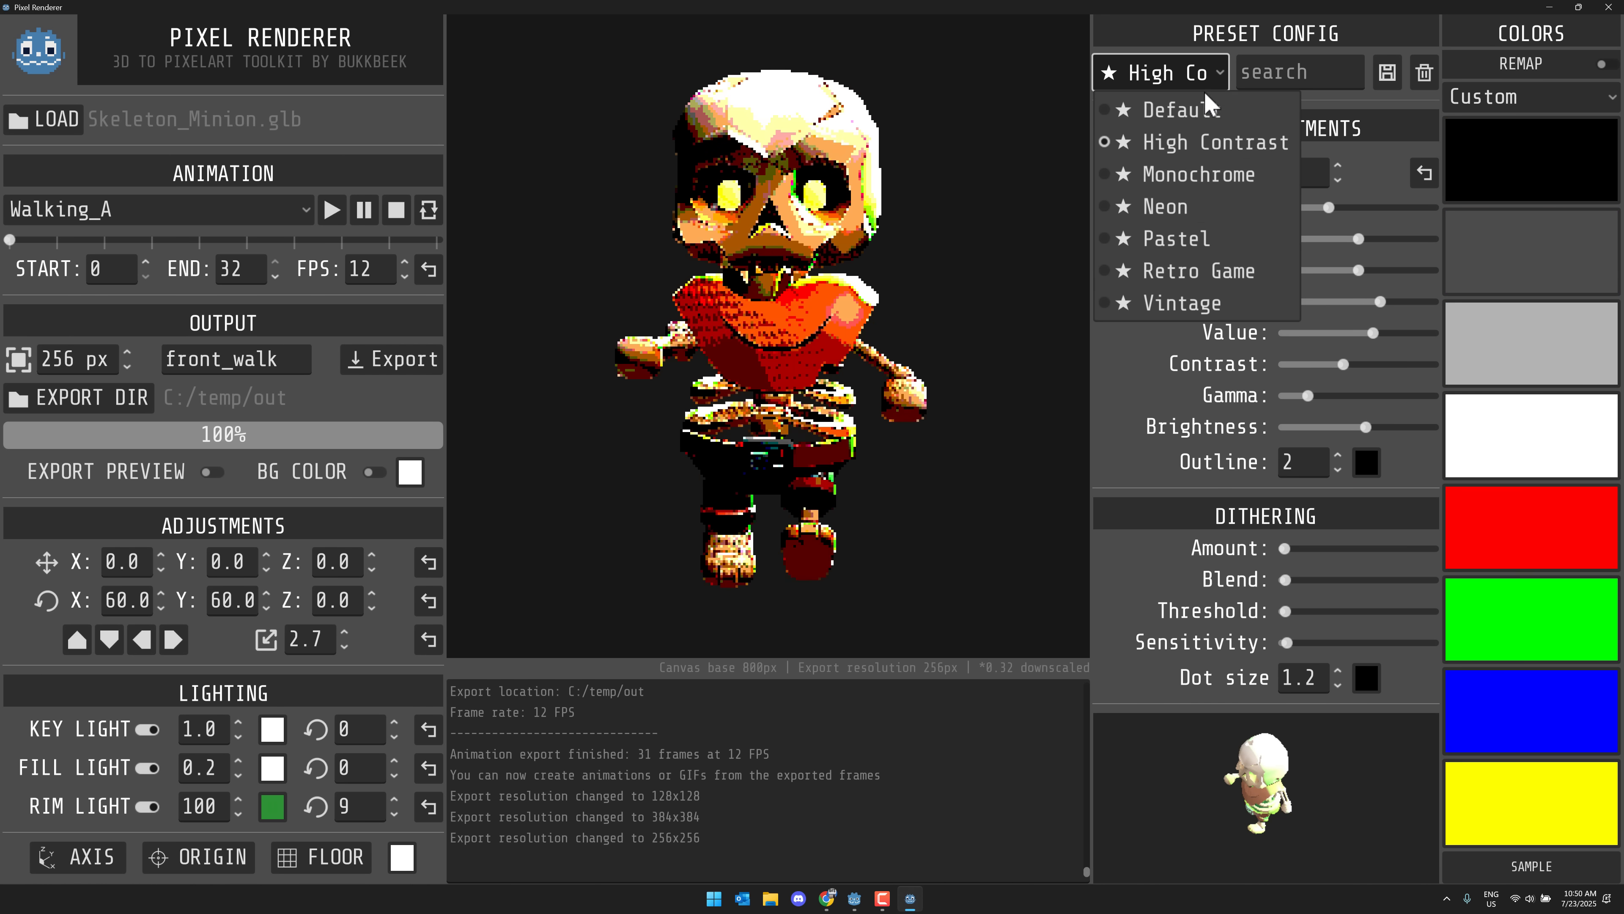
click(1200, 106)
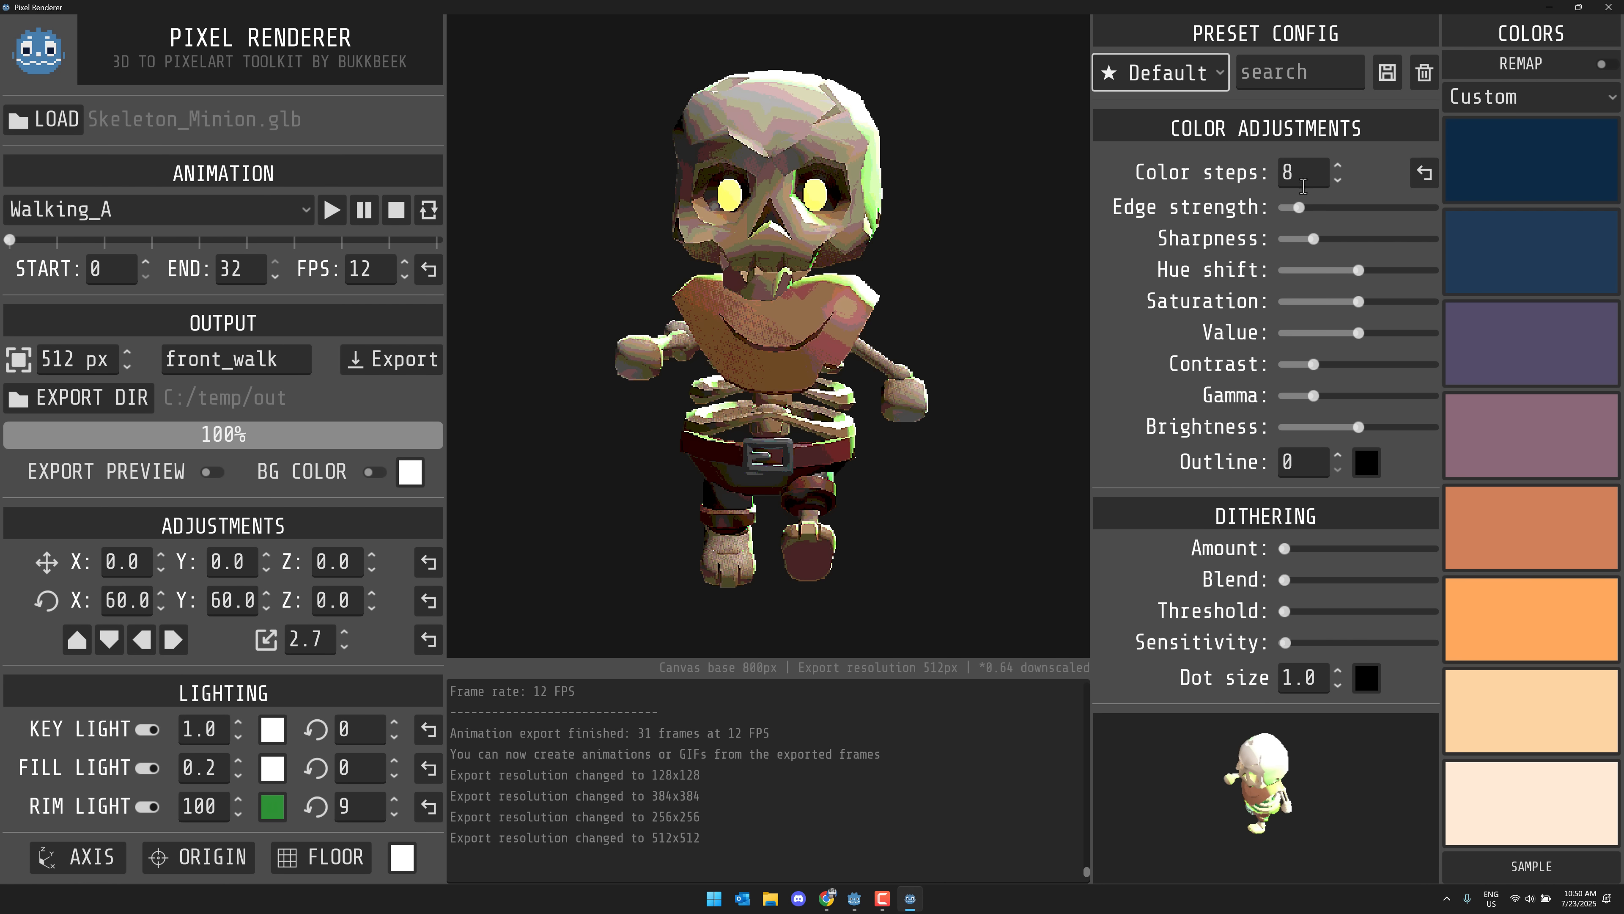
Set the color steps to 16
triple_click(1337, 164)
triple_click(1337, 163)
triple_click(1337, 163)
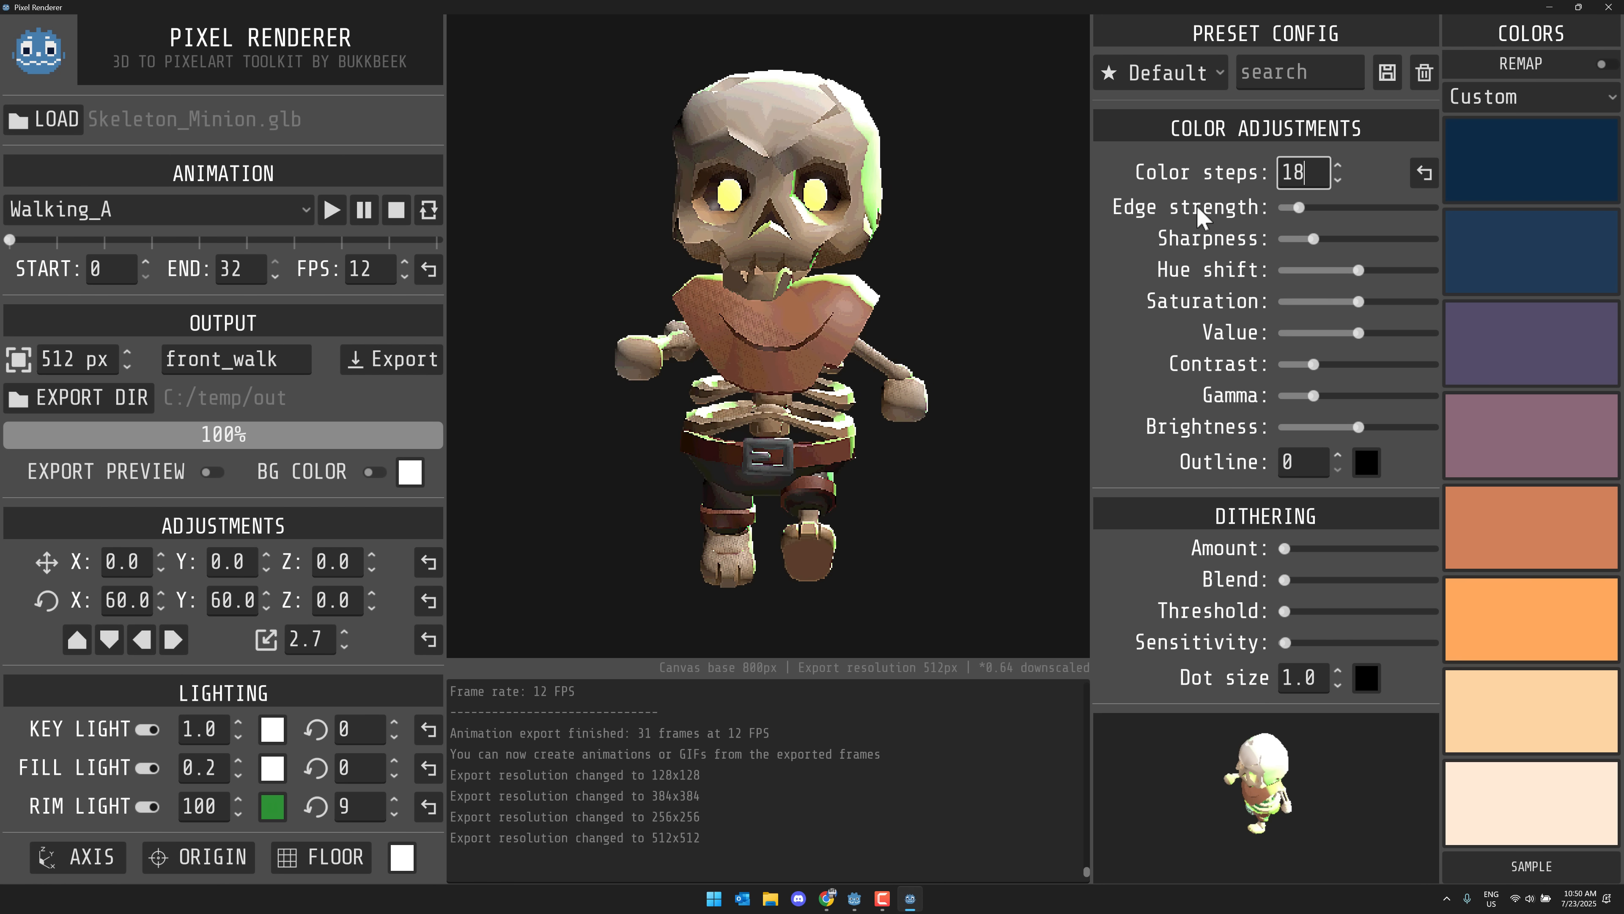
double_click(1337, 181)
Raise edge strength, sharpness, saturation, contrast and gamma, lower value slightly, and set the outline to 11
drag(1298, 207, 1364, 239)
drag(1359, 304, 1336, 371)
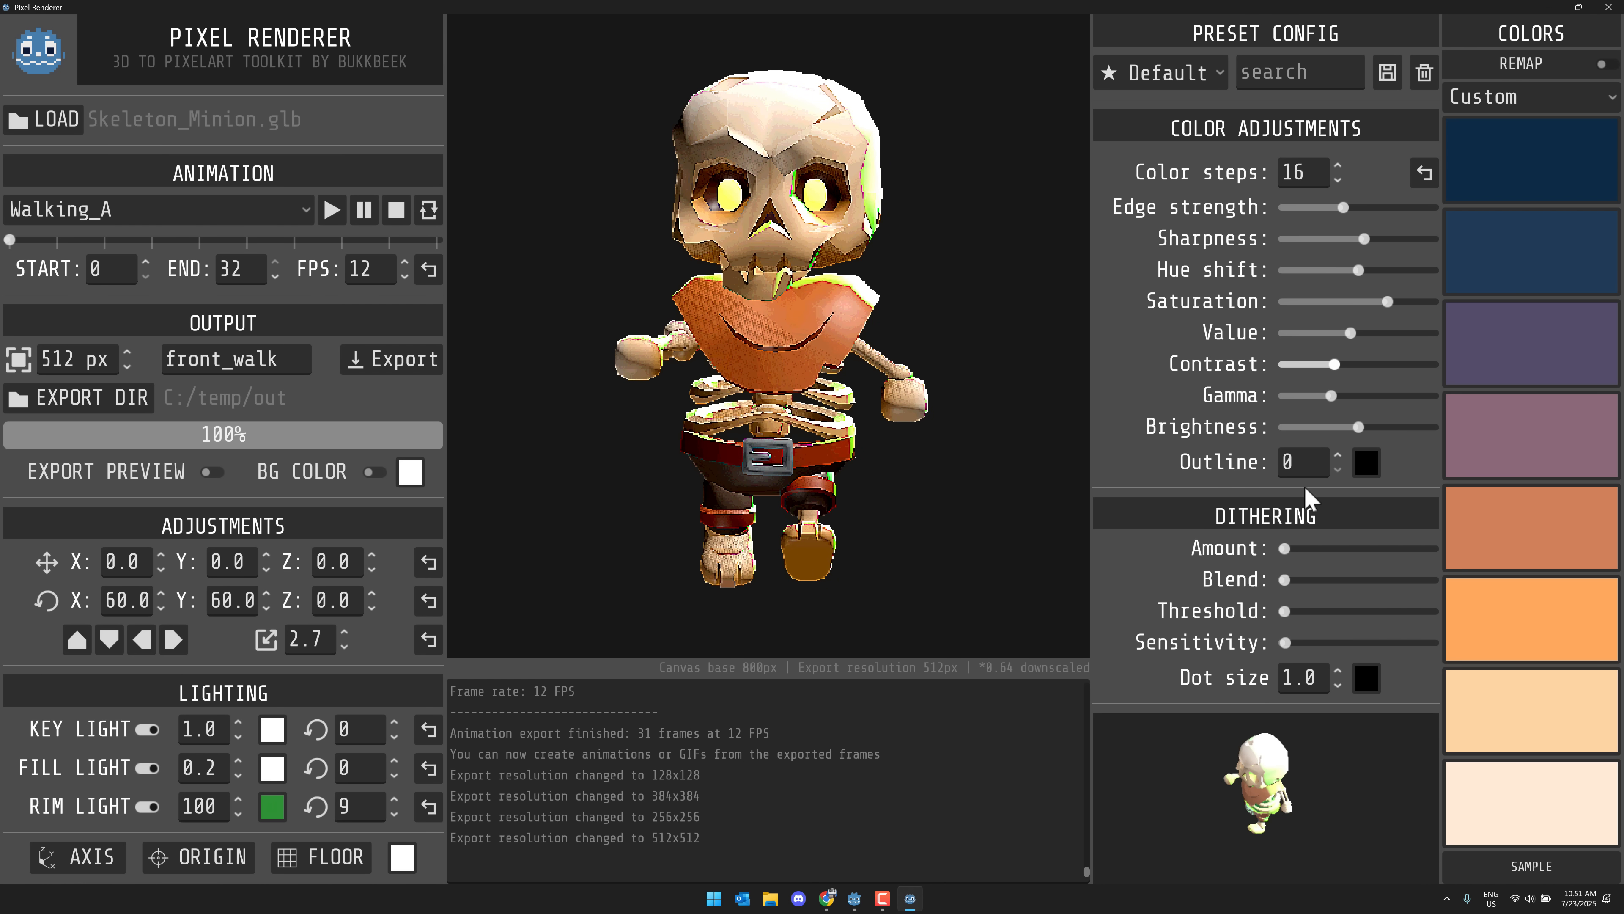
double_click(1336, 458)
triple_click(1335, 458)
triple_click(1335, 458)
triple_click(1335, 458)
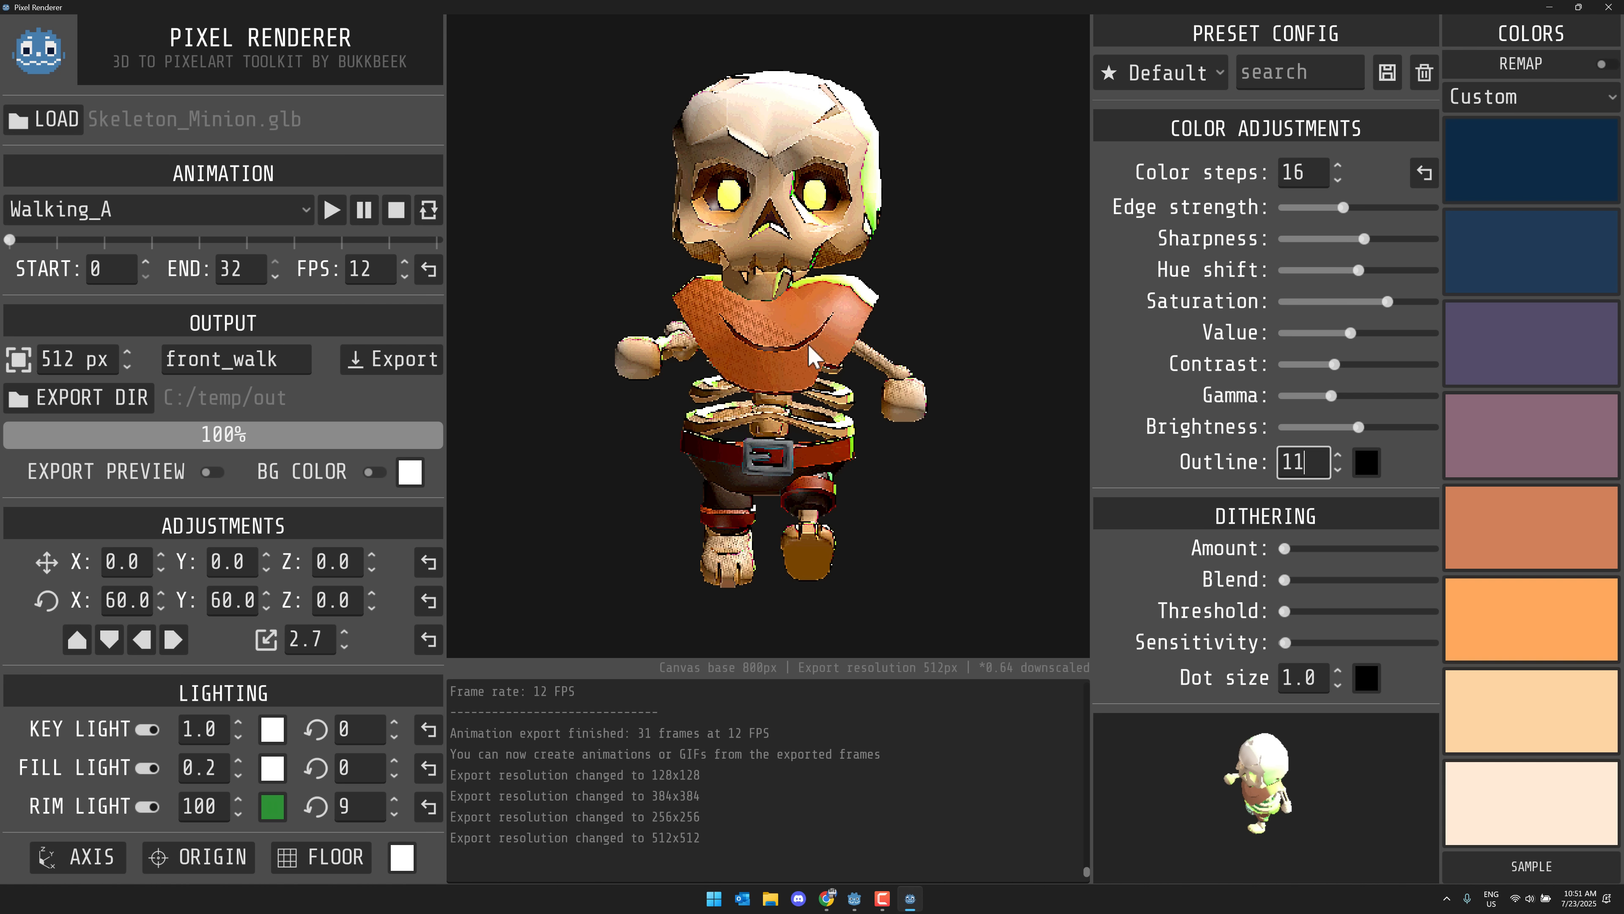
Try raising the dithering amount, blend, threshold and sensitivity to about halfway, and return all four to zero
drag(1284, 549, 1349, 558)
click(1356, 548)
click(1349, 579)
click(1356, 611)
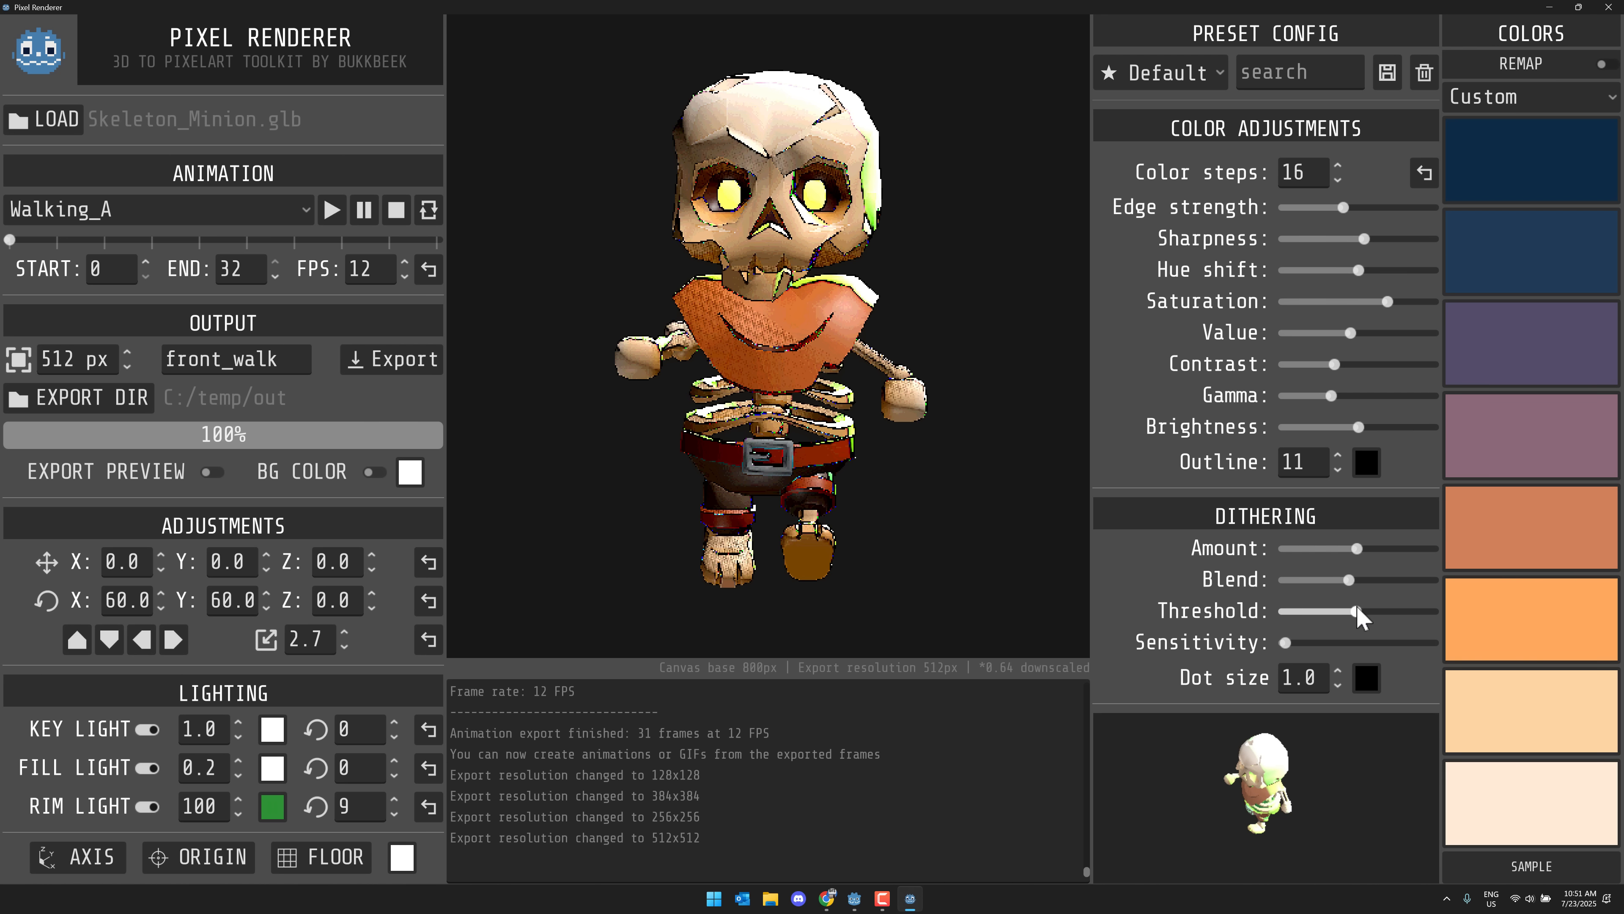
click(1339, 640)
drag(1337, 642, 1238, 643)
drag(1354, 548, 1233, 555)
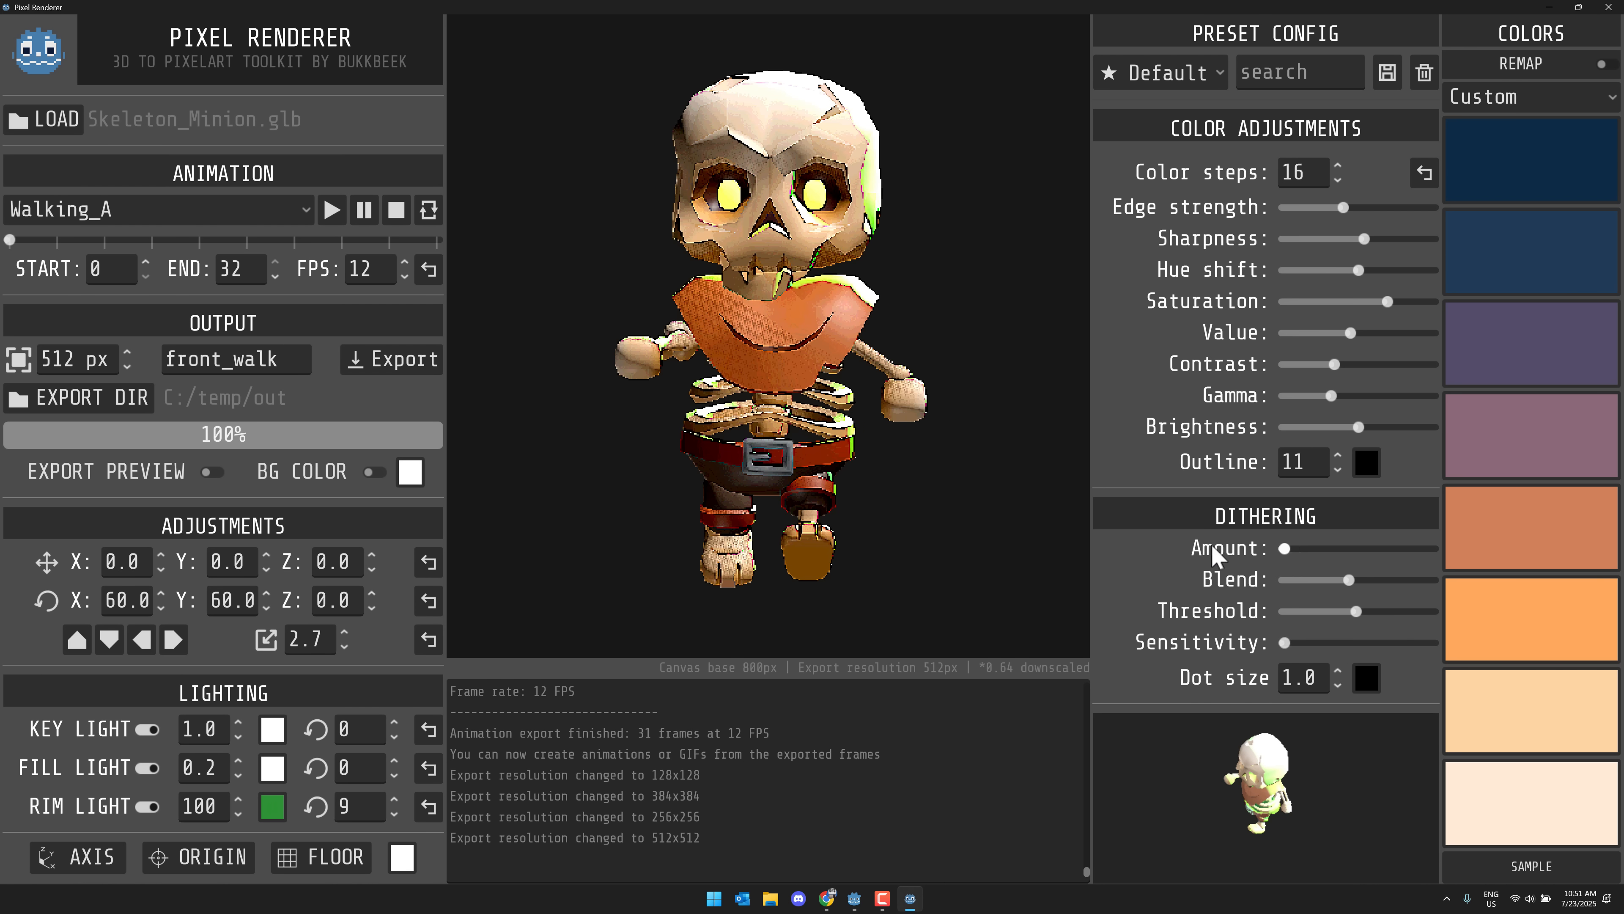
drag(1349, 579, 1281, 615)
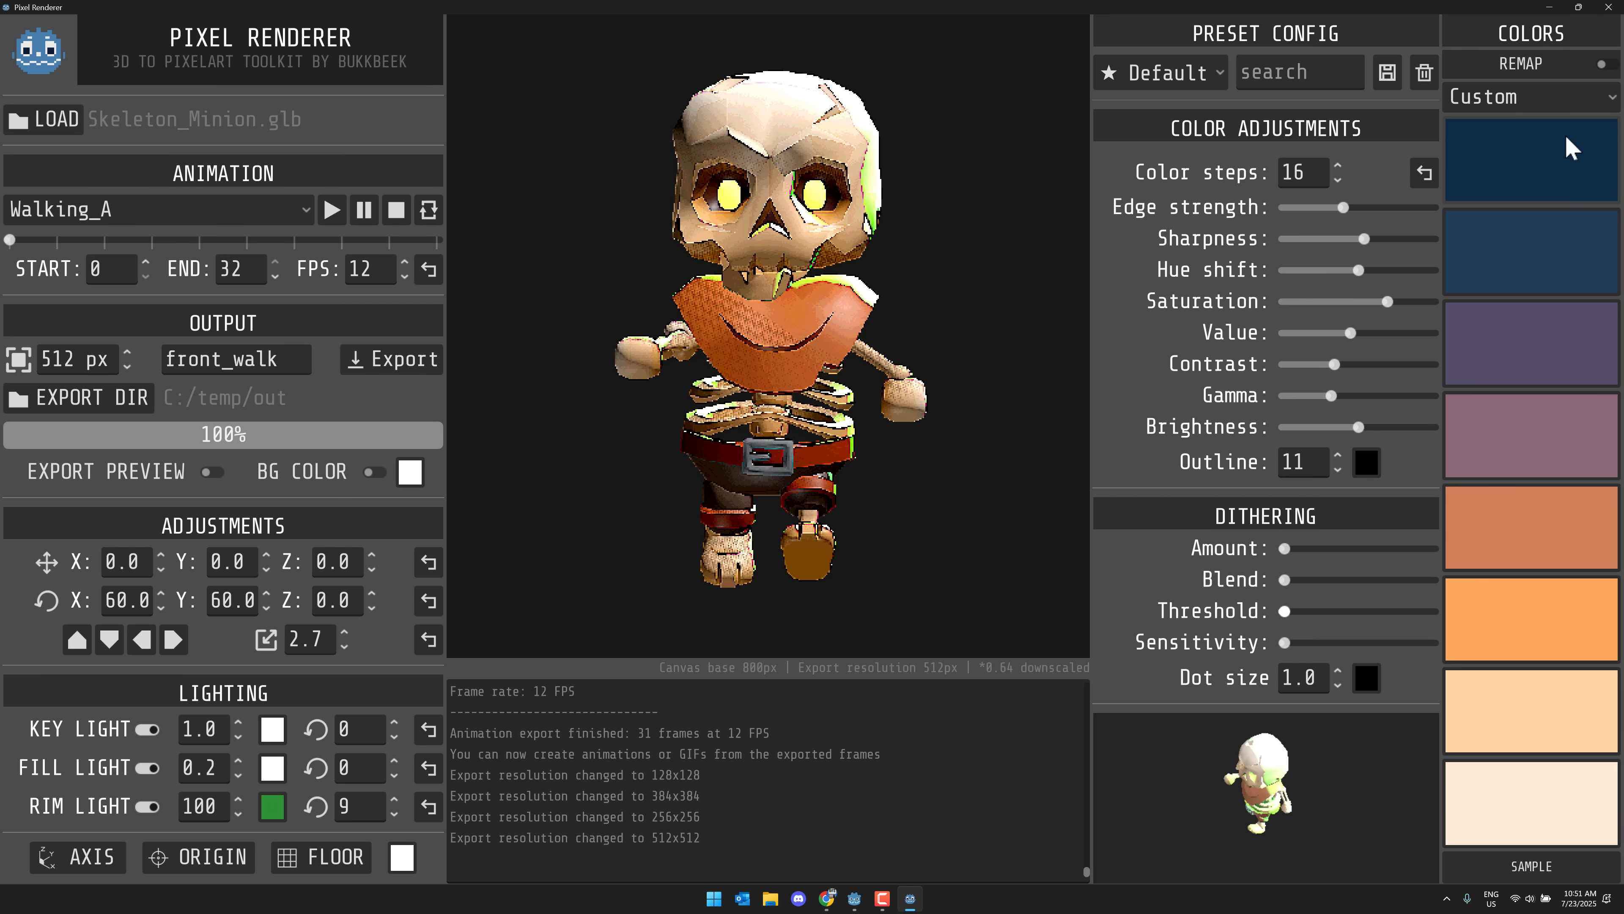
Turn on color remapping and try the Citrink, Ammo-8 and Nyx8 palettes
click(1606, 67)
click(1561, 96)
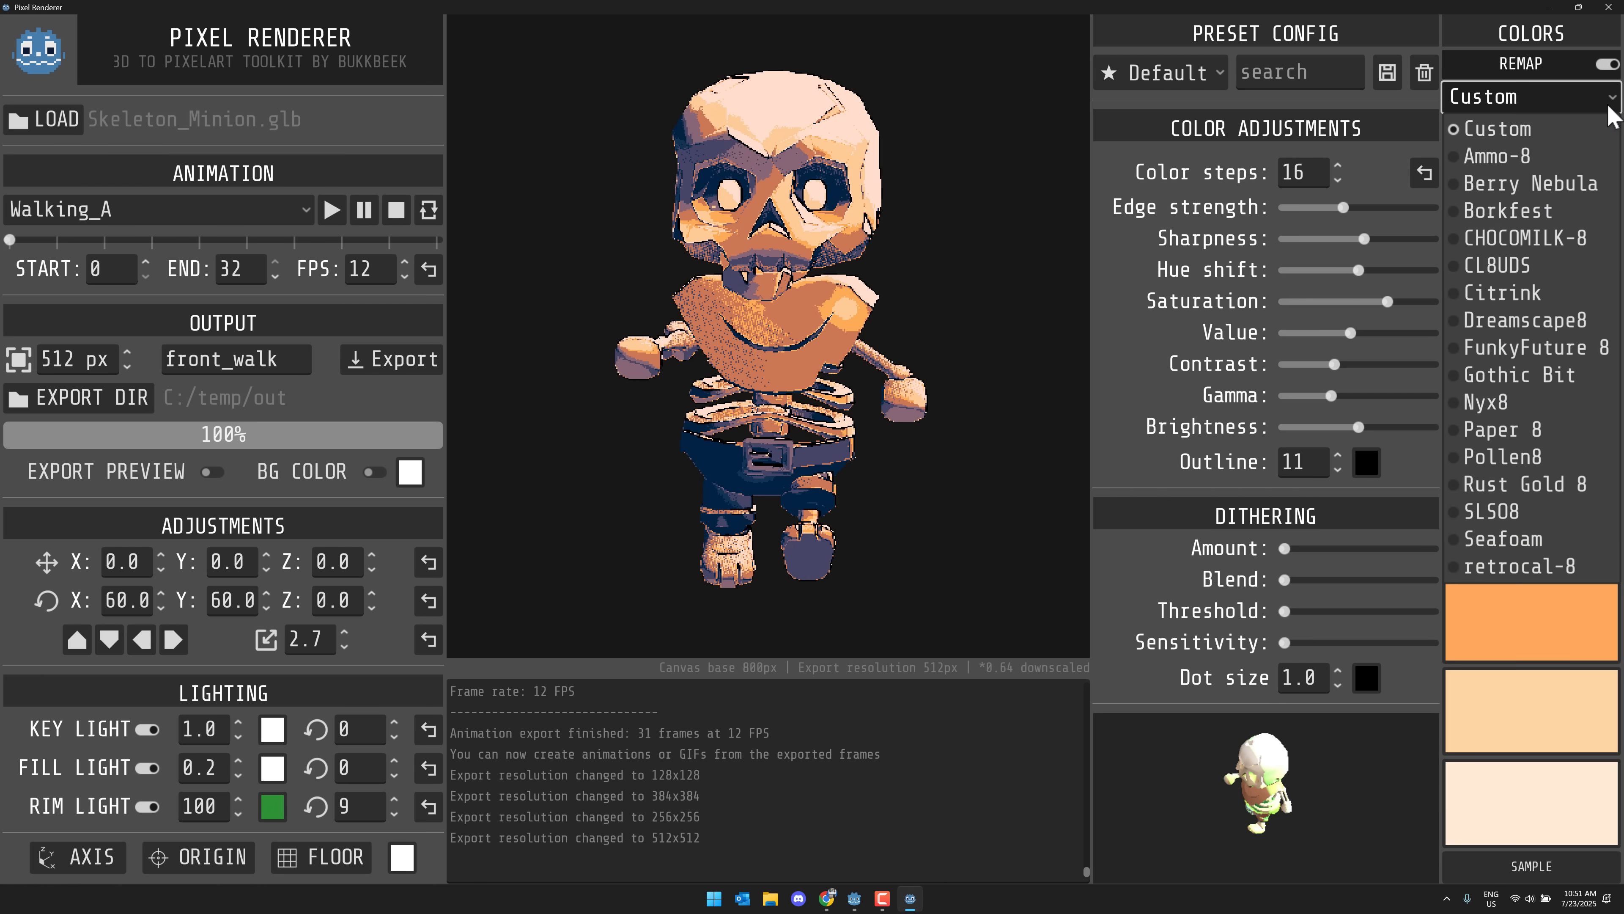
click(1530, 296)
click(1561, 102)
click(1525, 159)
click(1540, 99)
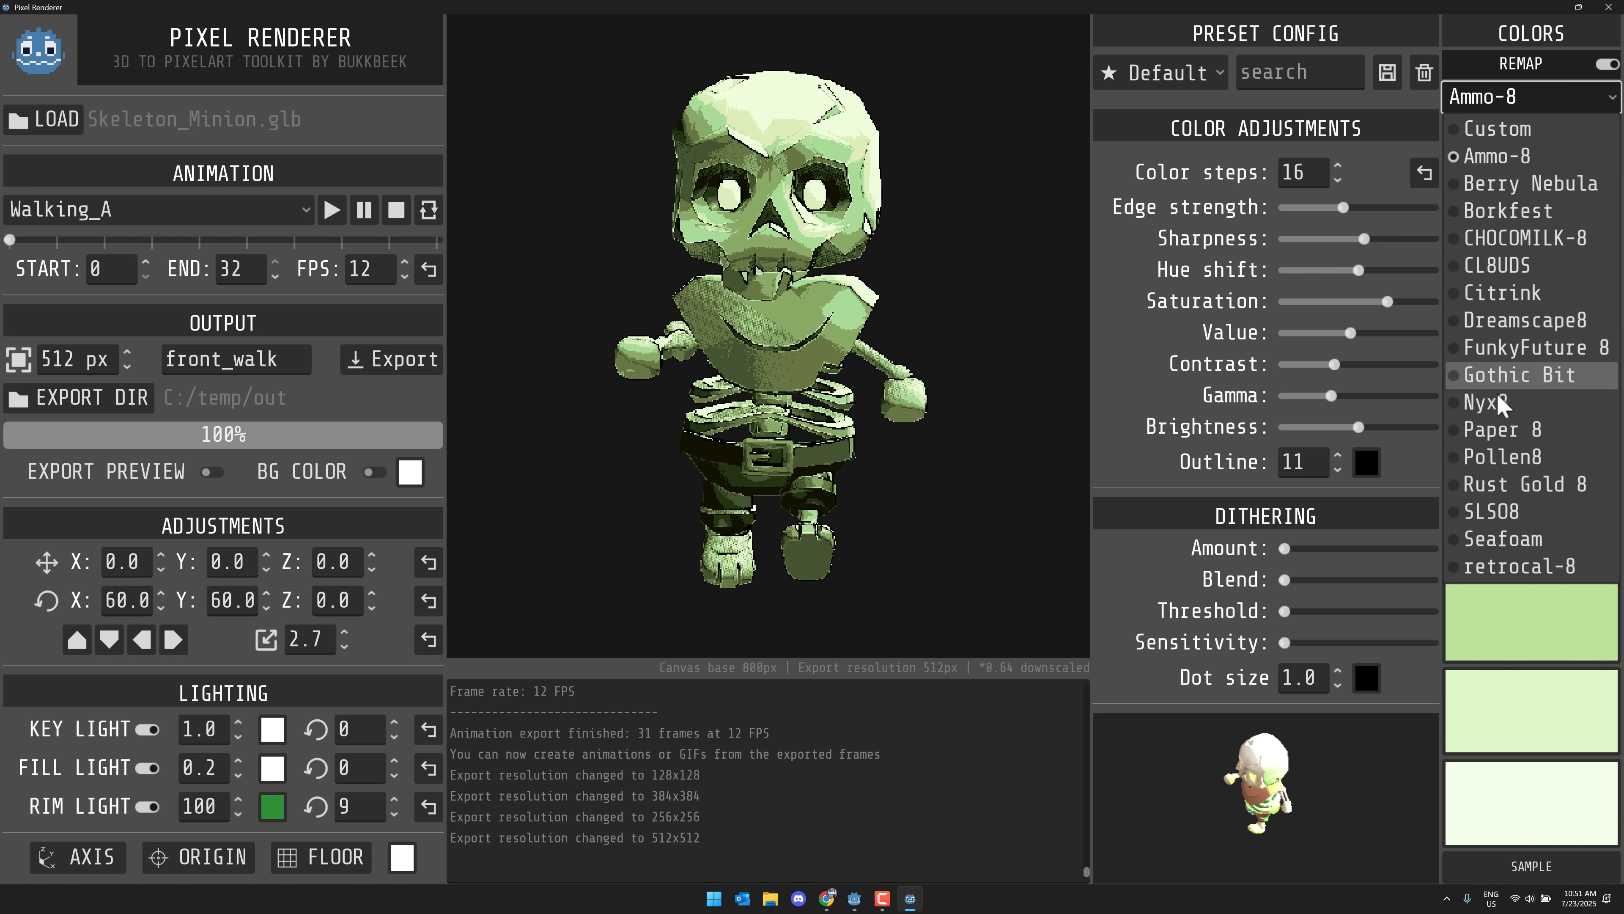
click(1529, 400)
Try the SLSO8 and Seafoam palettes, and switch back to the Custom palette
click(1535, 102)
click(1482, 512)
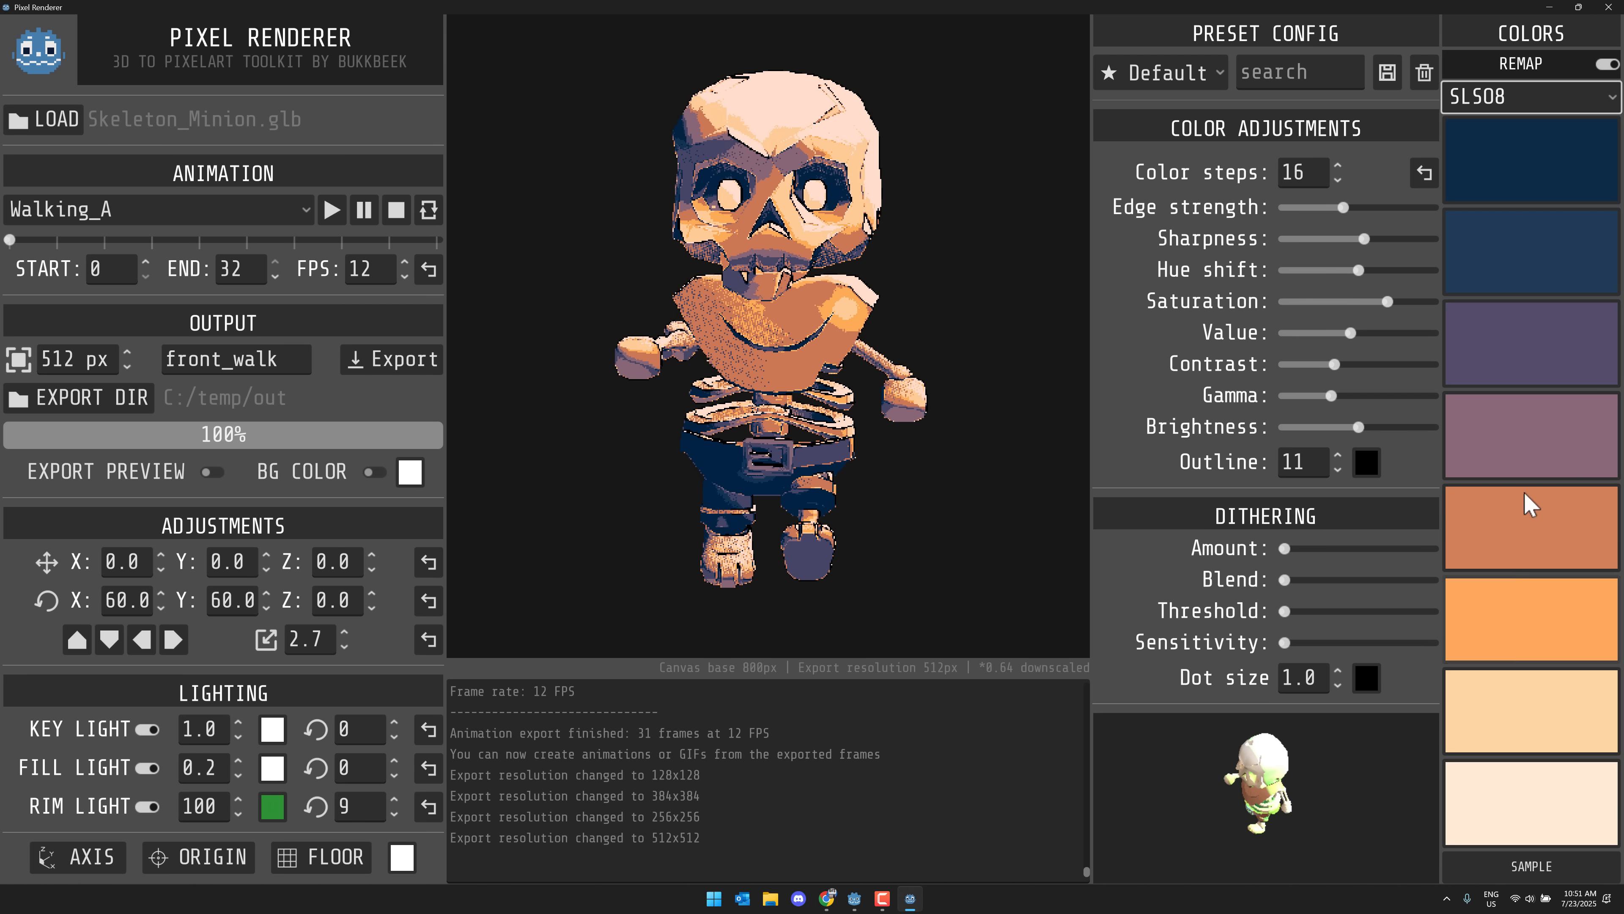
click(1573, 104)
click(1497, 539)
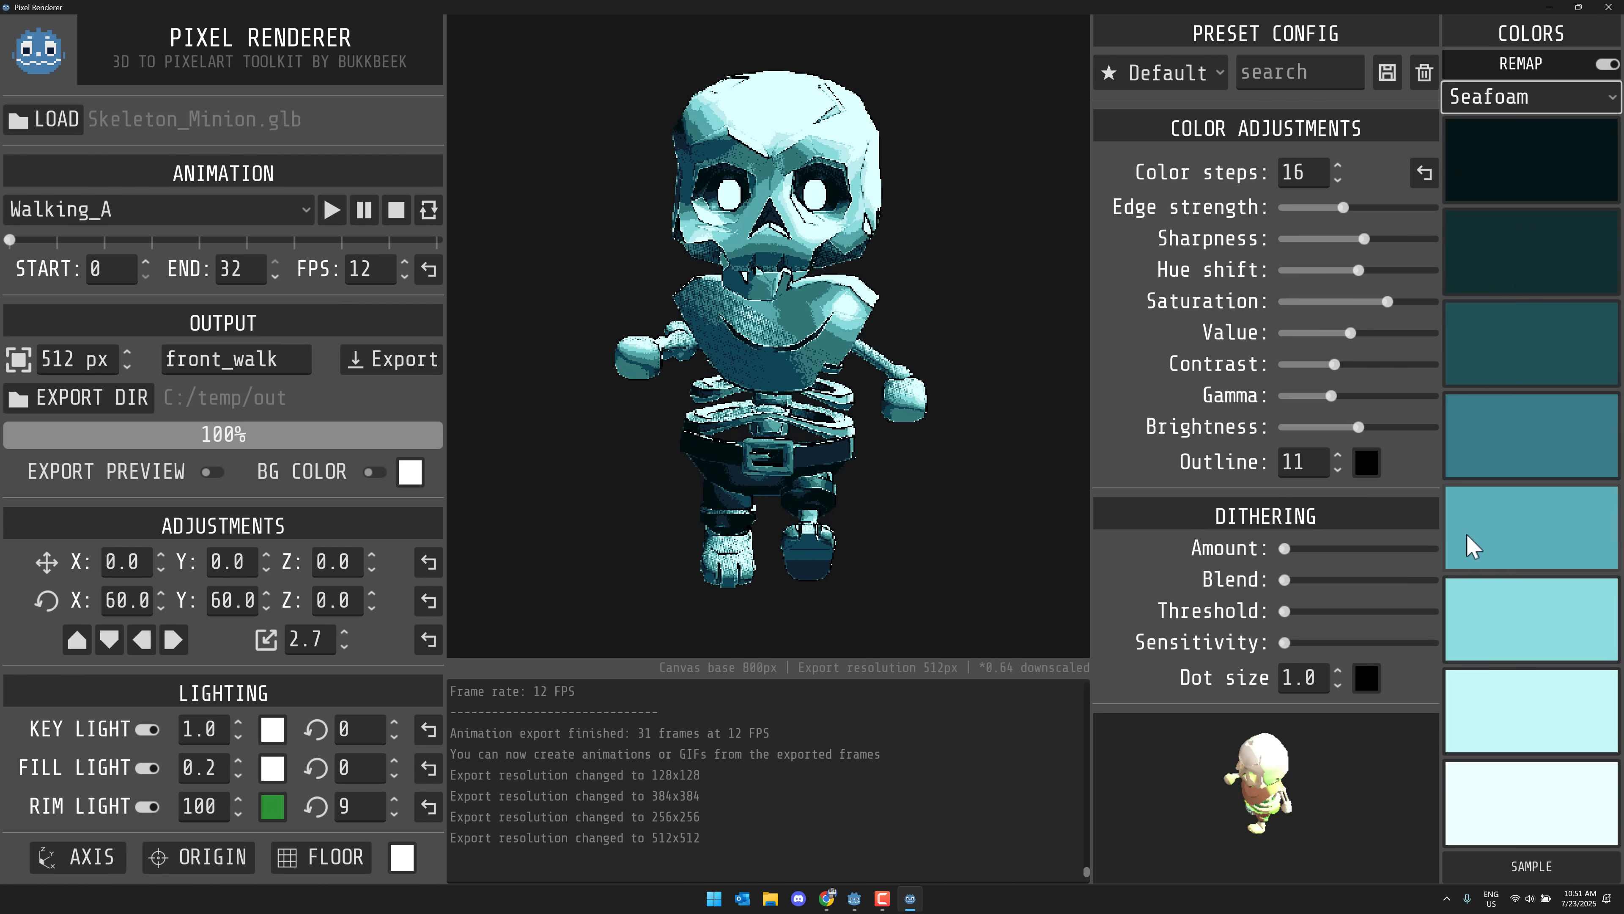
click(1497, 98)
click(1497, 129)
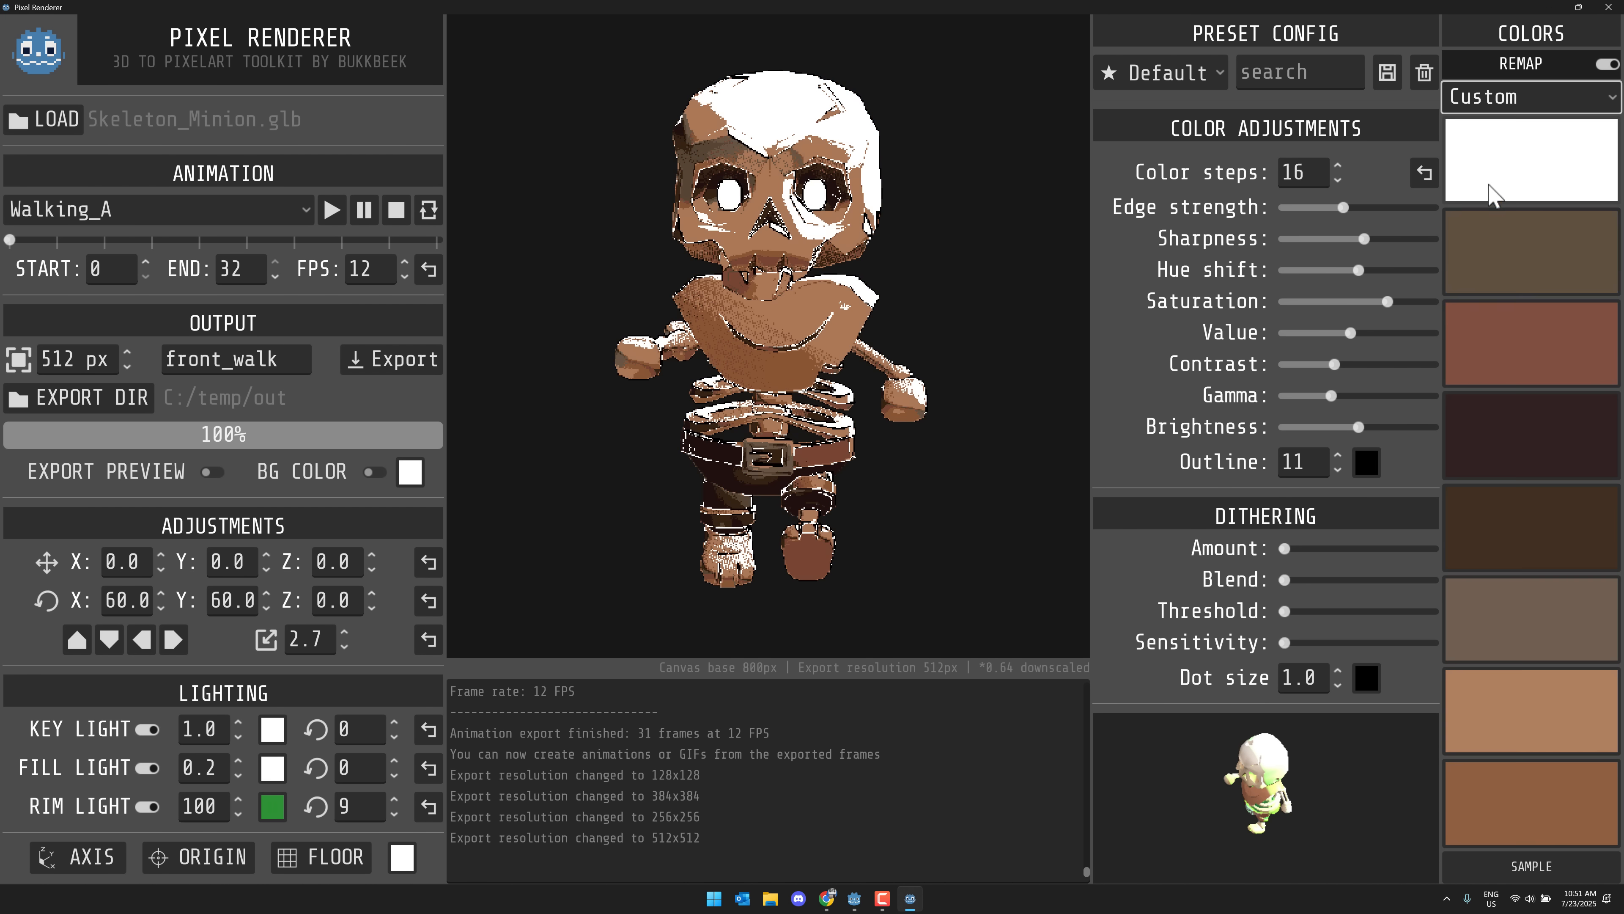
Change the fourth custom color to bright red and the second to orange cb6b0c, and regenerate the palette by sampling the model
click(1506, 466)
click(1524, 441)
drag(1525, 440, 1569, 416)
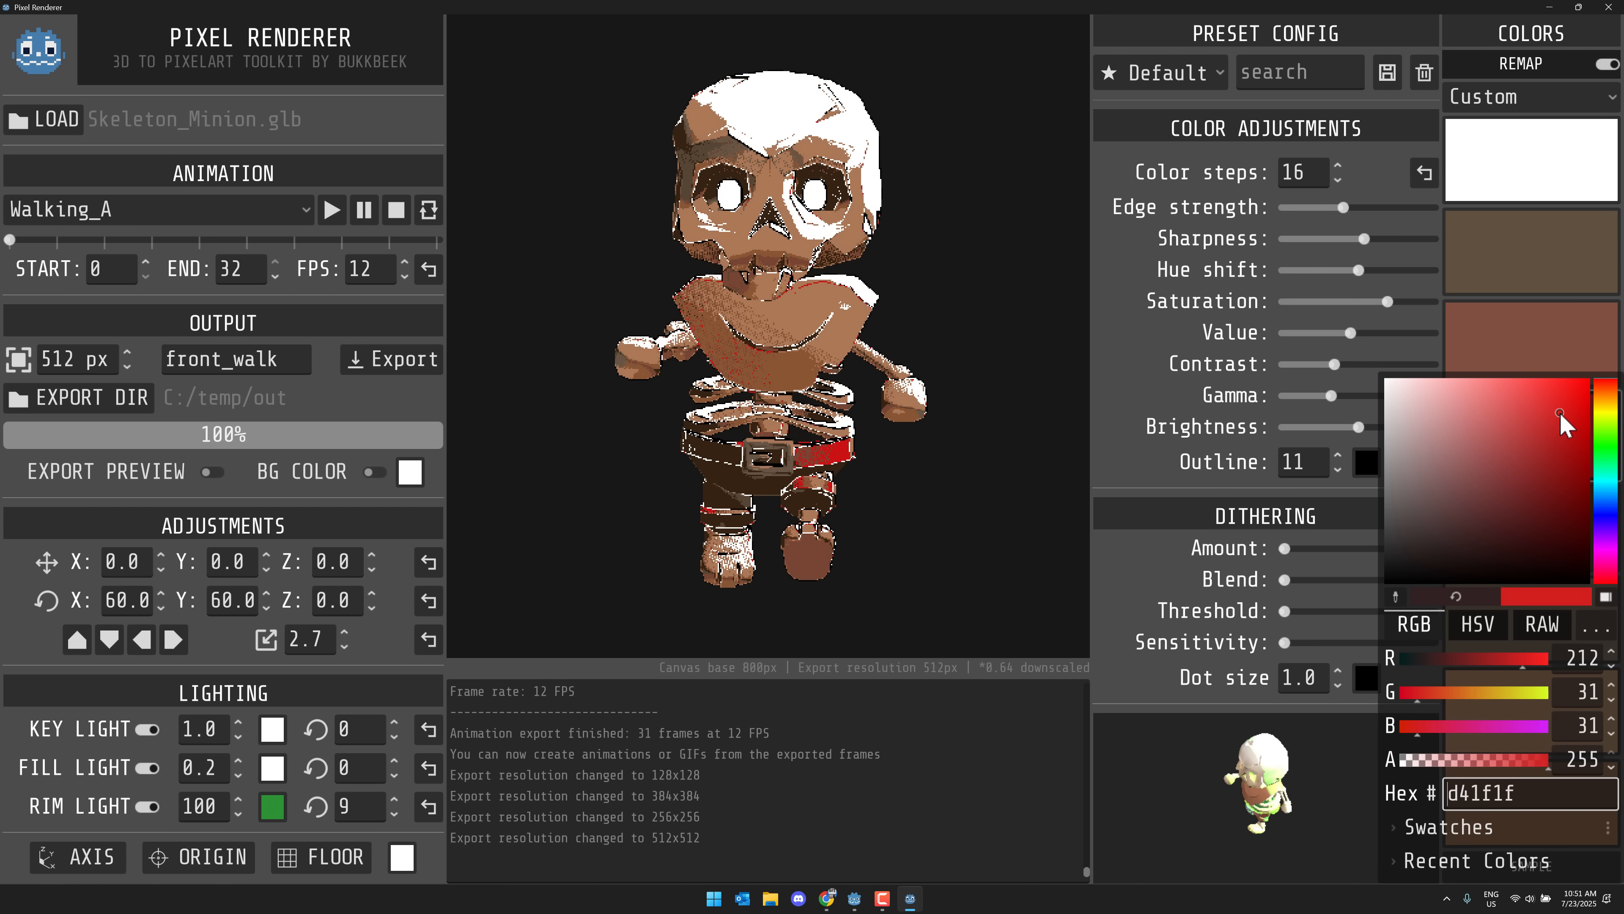
click(1540, 262)
drag(1552, 351, 1578, 344)
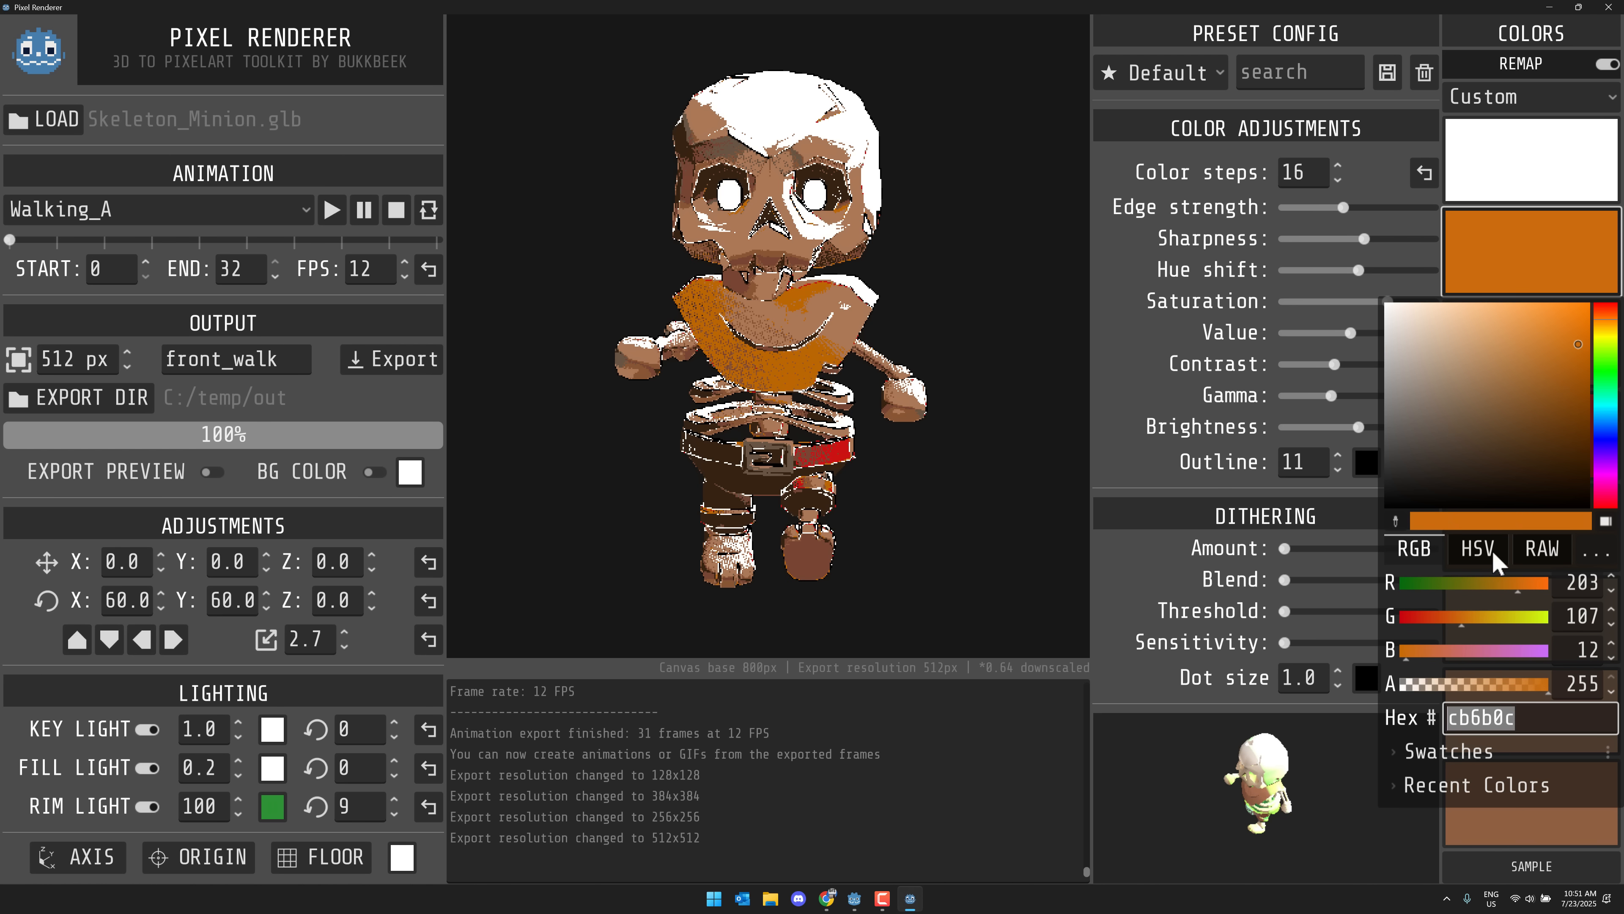
click(1535, 865)
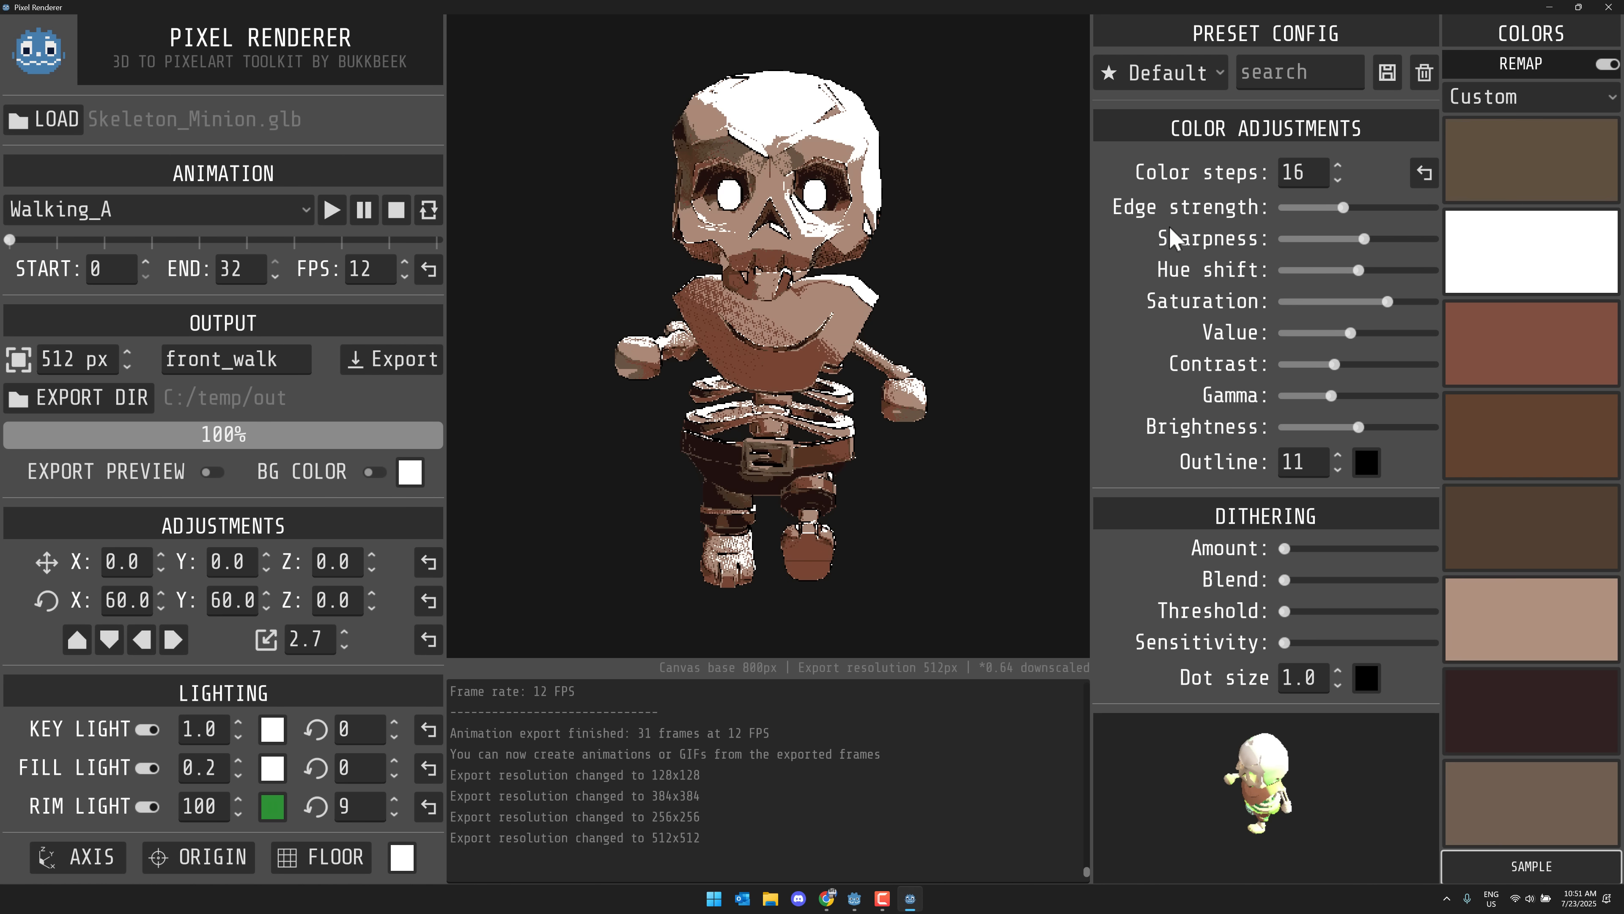
Preview the Paper 8 palette and apply the Borkfest palette to the skeleton
click(1522, 98)
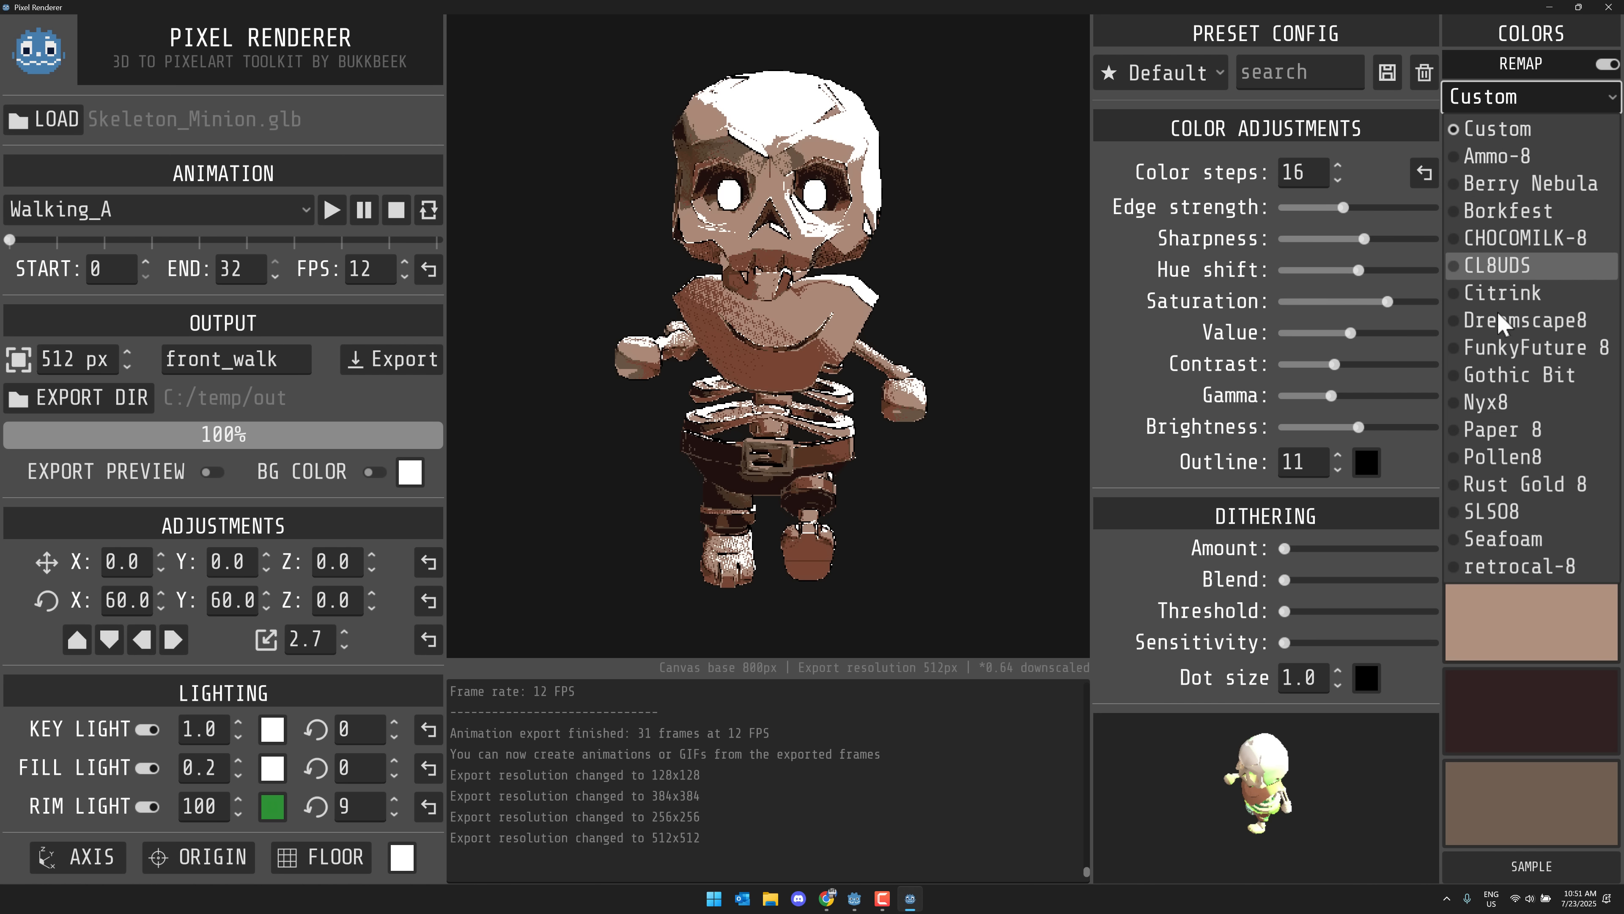
click(1499, 430)
click(1509, 94)
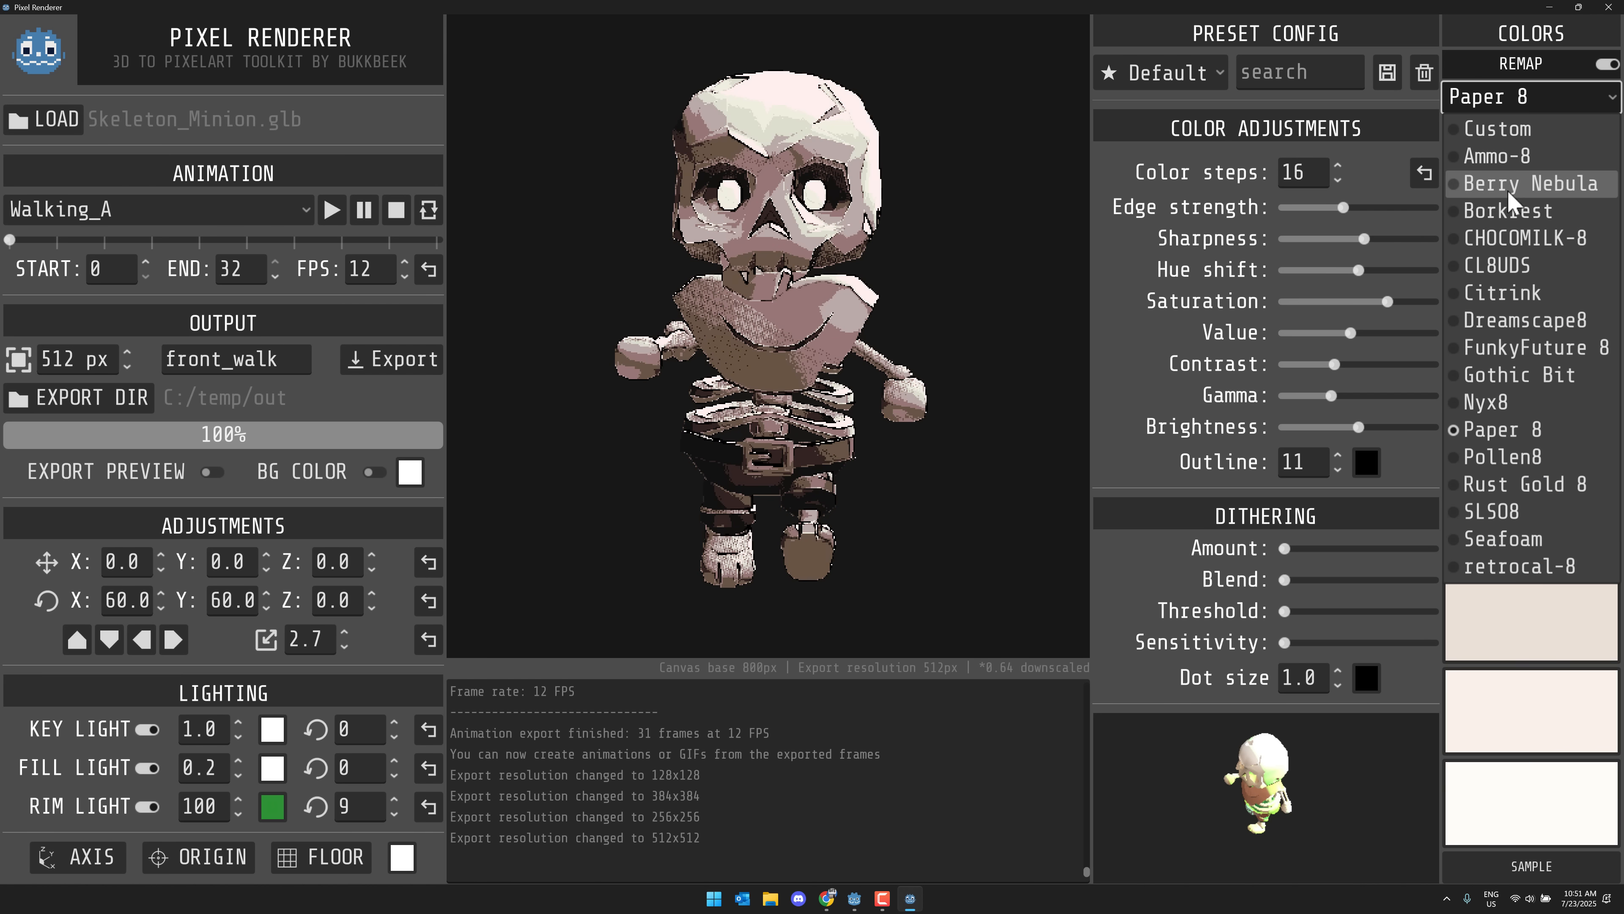
click(1508, 211)
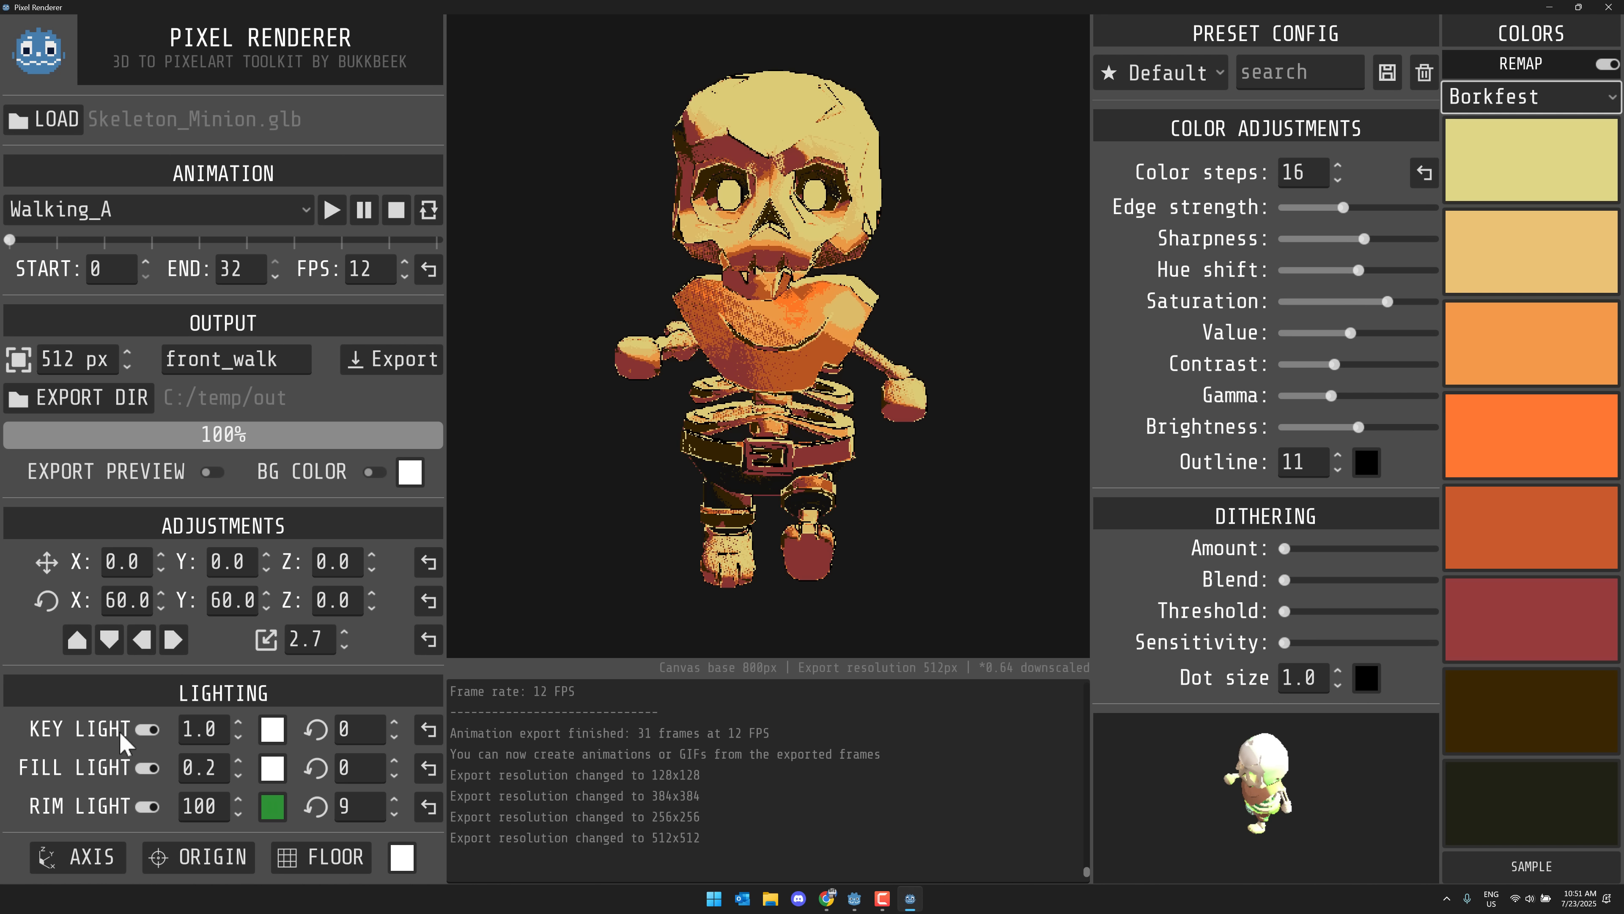
Show the axis, origin and floor guides in the scene and set the floor color to black
click(82, 860)
click(185, 858)
click(291, 860)
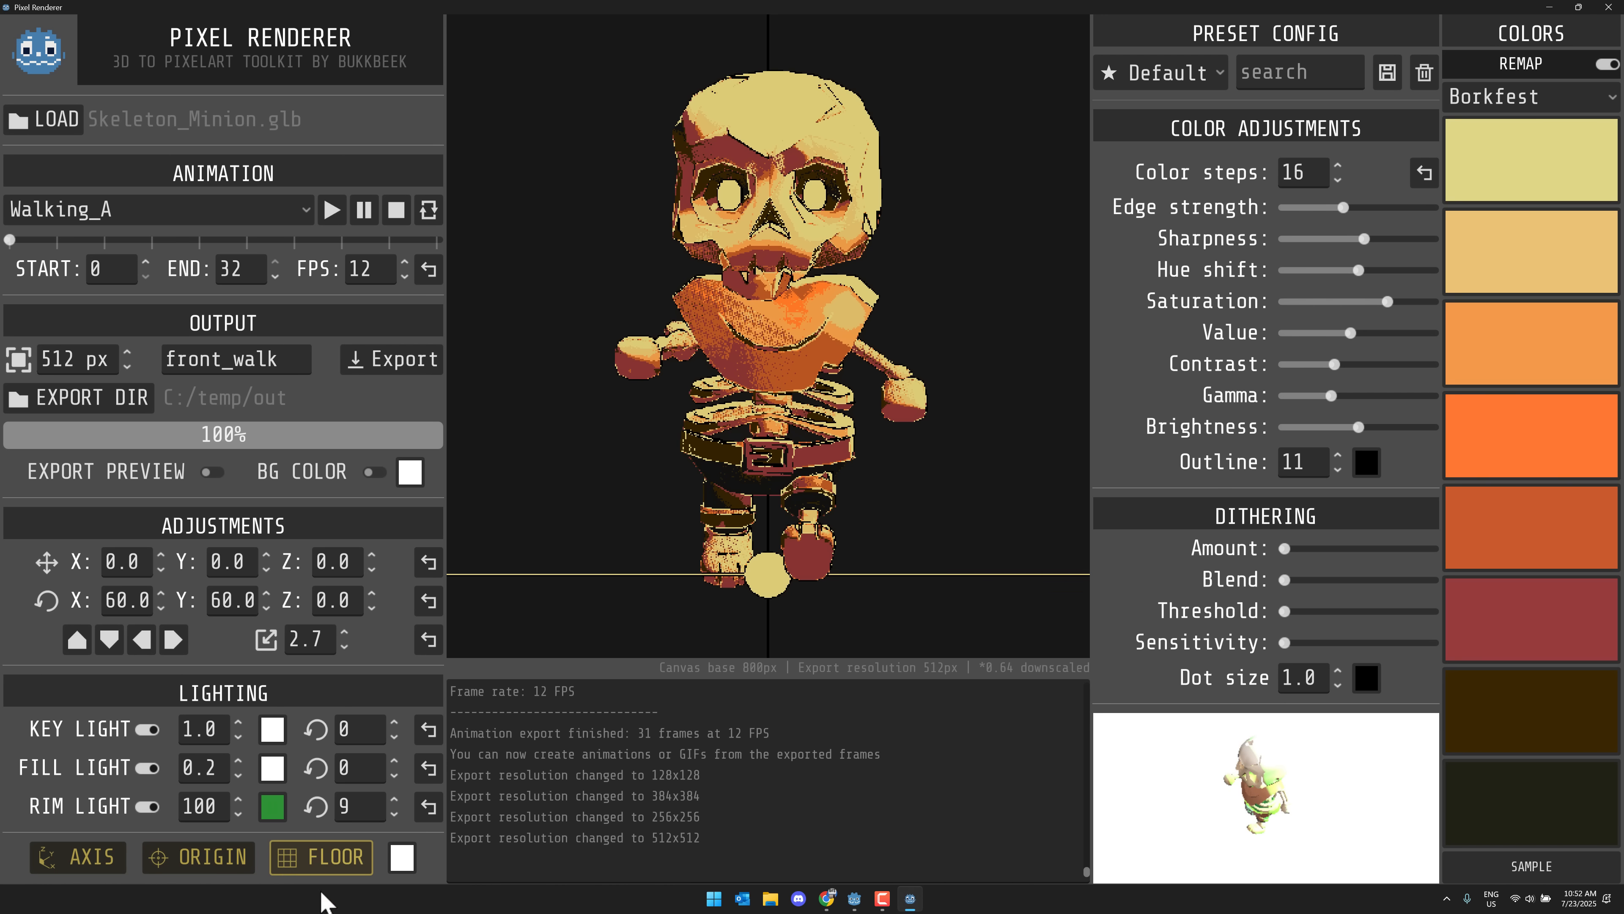
click(402, 857)
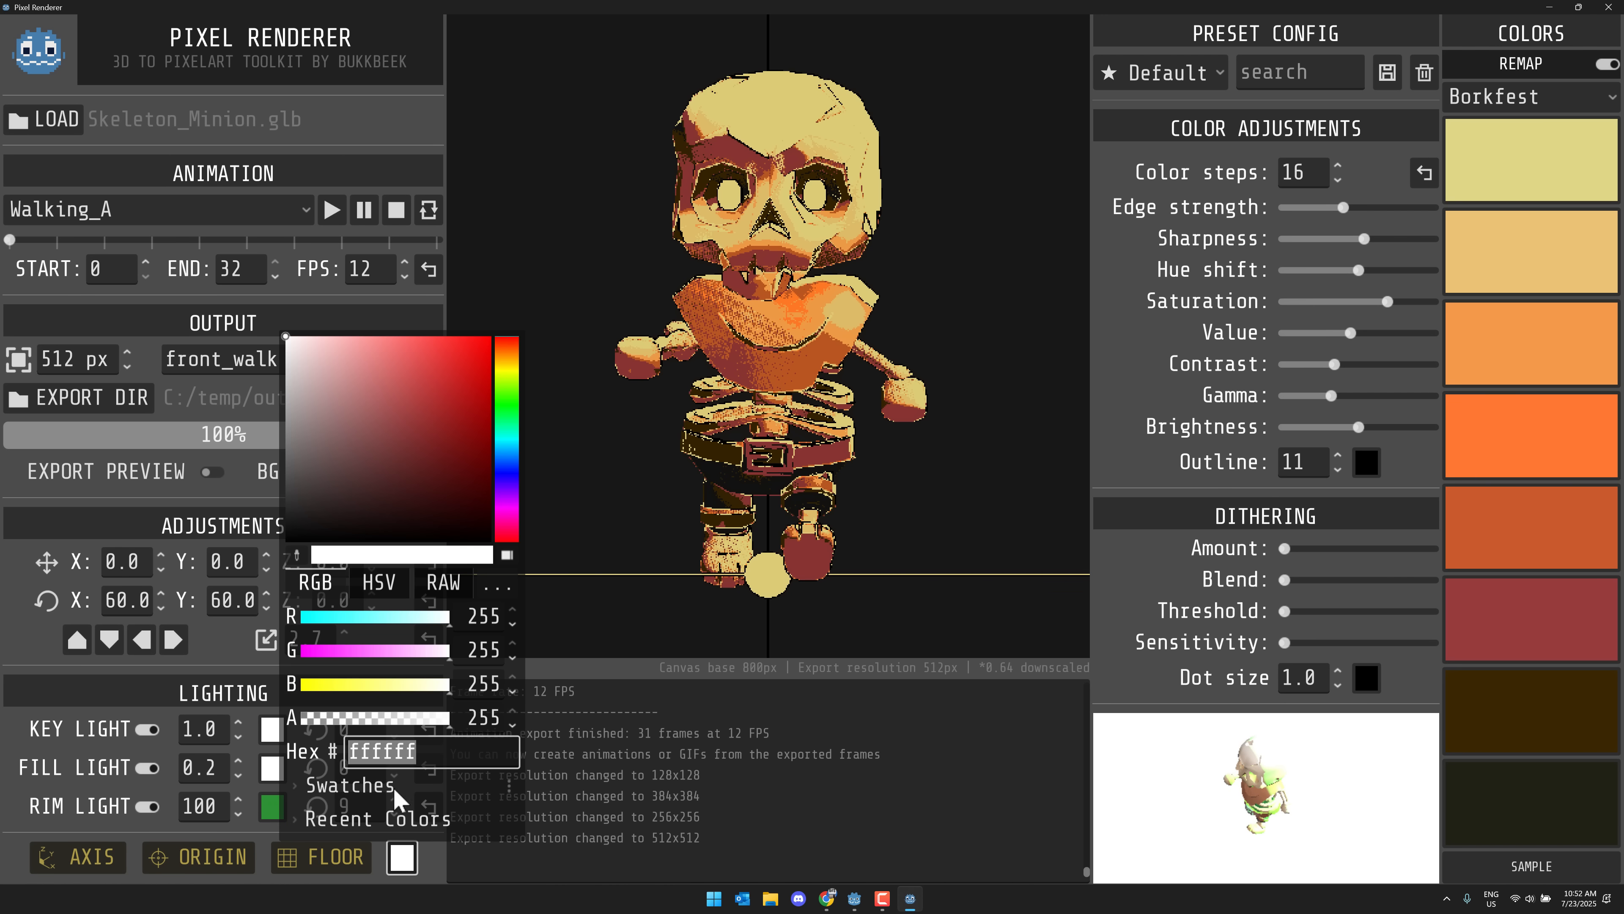
click(417, 472)
drag(417, 479, 486, 550)
click(757, 592)
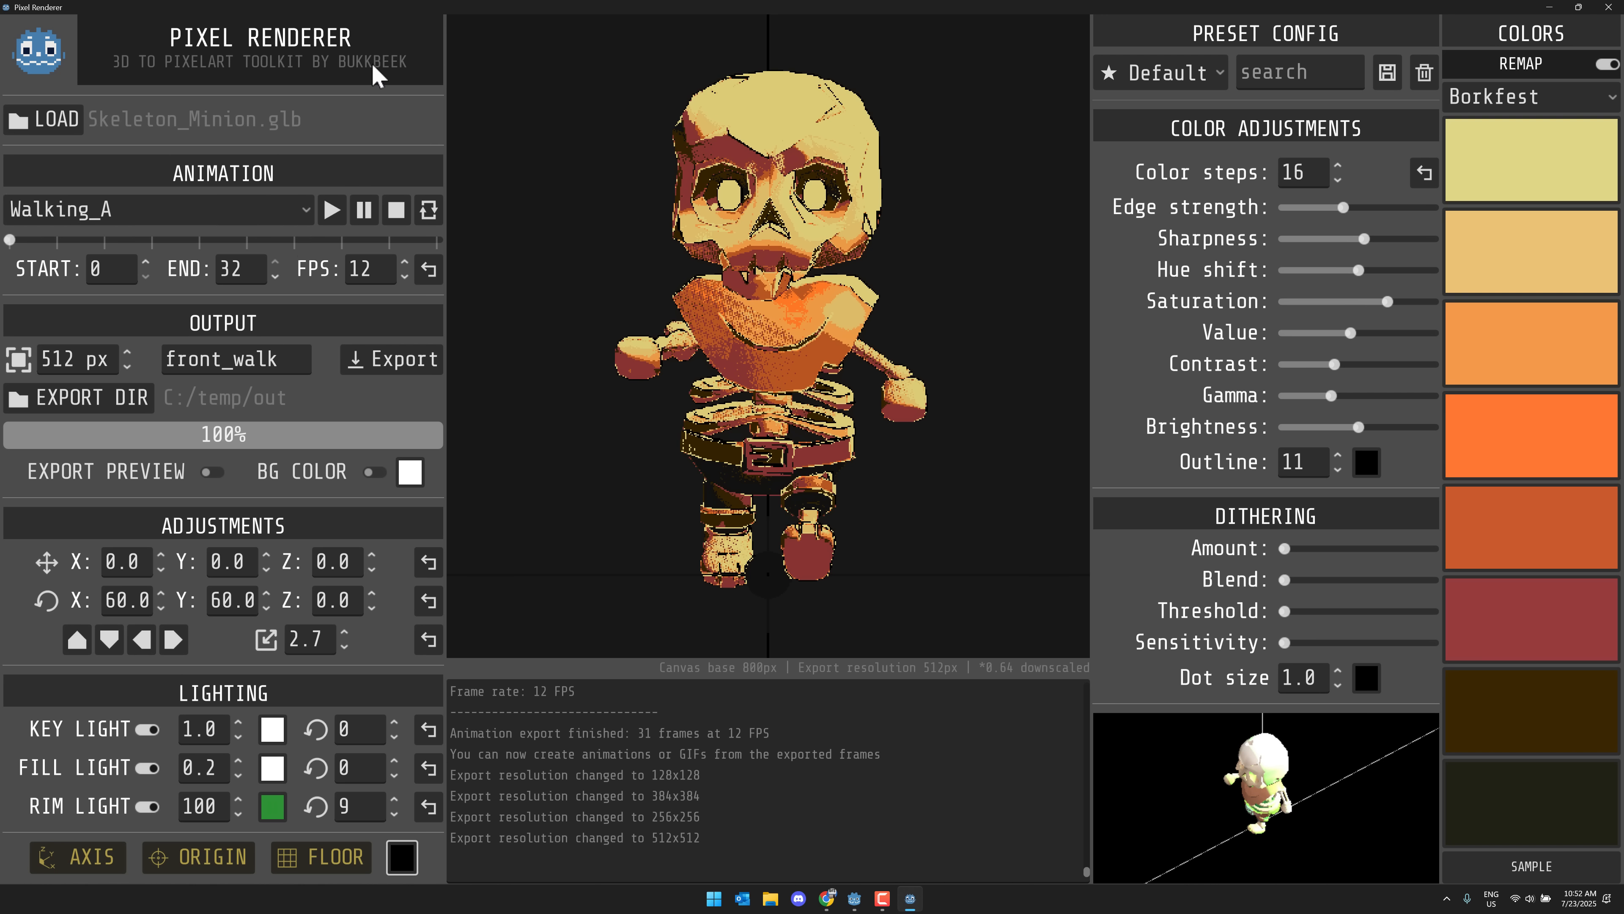
Switch to the GodotPixelRenderer GitHub page in the browser and read the README's introduction, developer and download sections
key(alt+Tab)
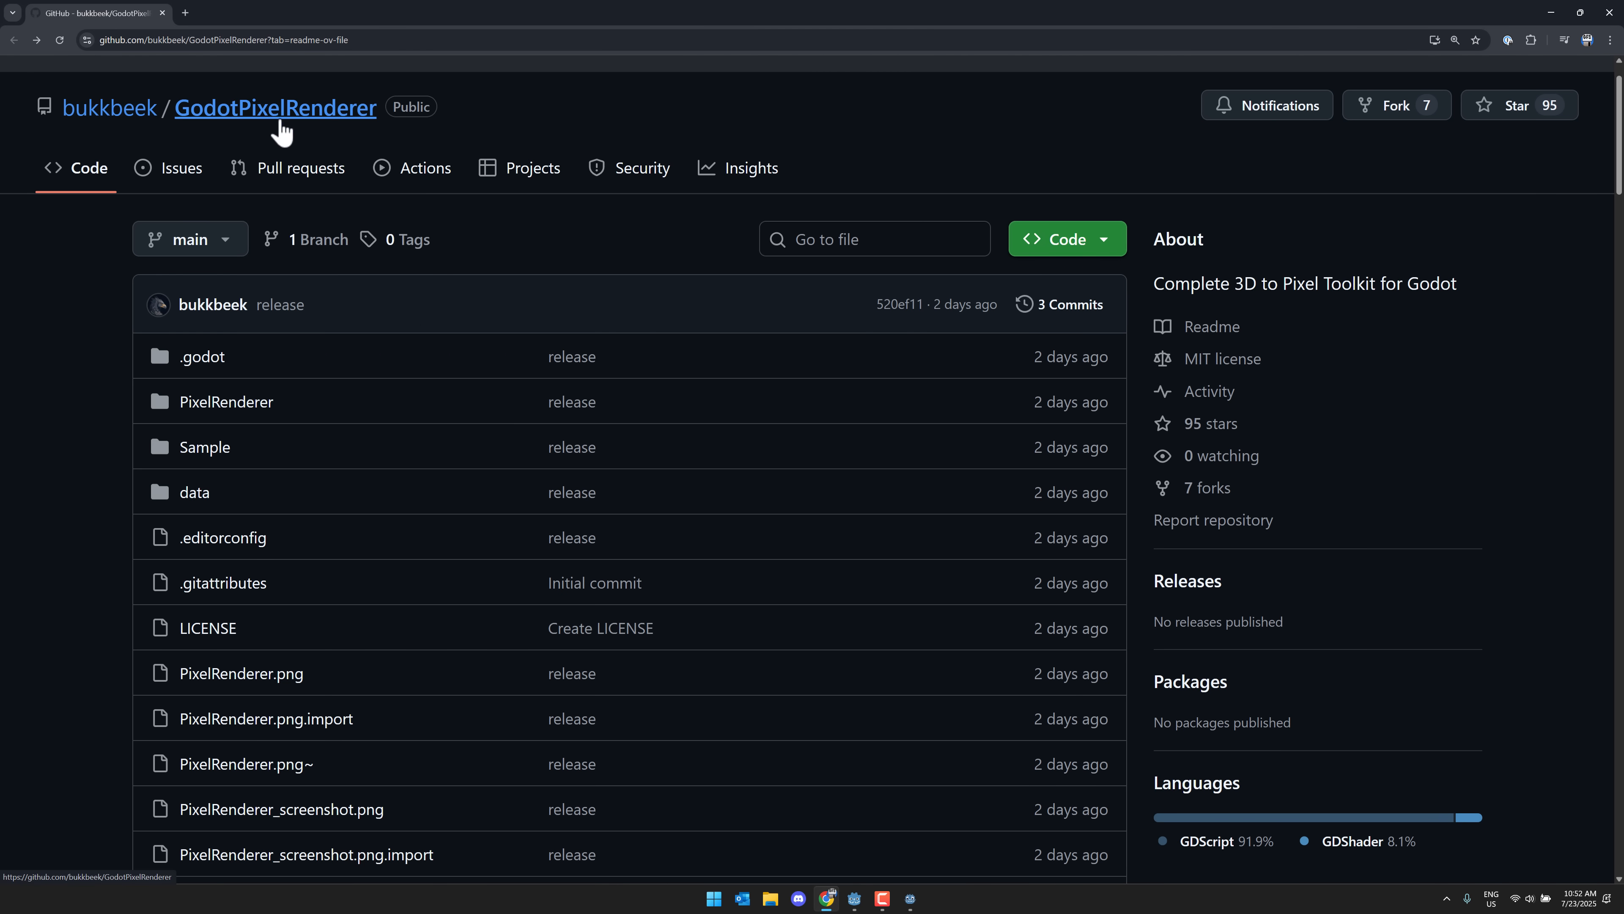
scroll(419, 316, down, 6)
scroll(419, 320, down, 4)
drag(472, 232, 191, 229)
click(167, 231)
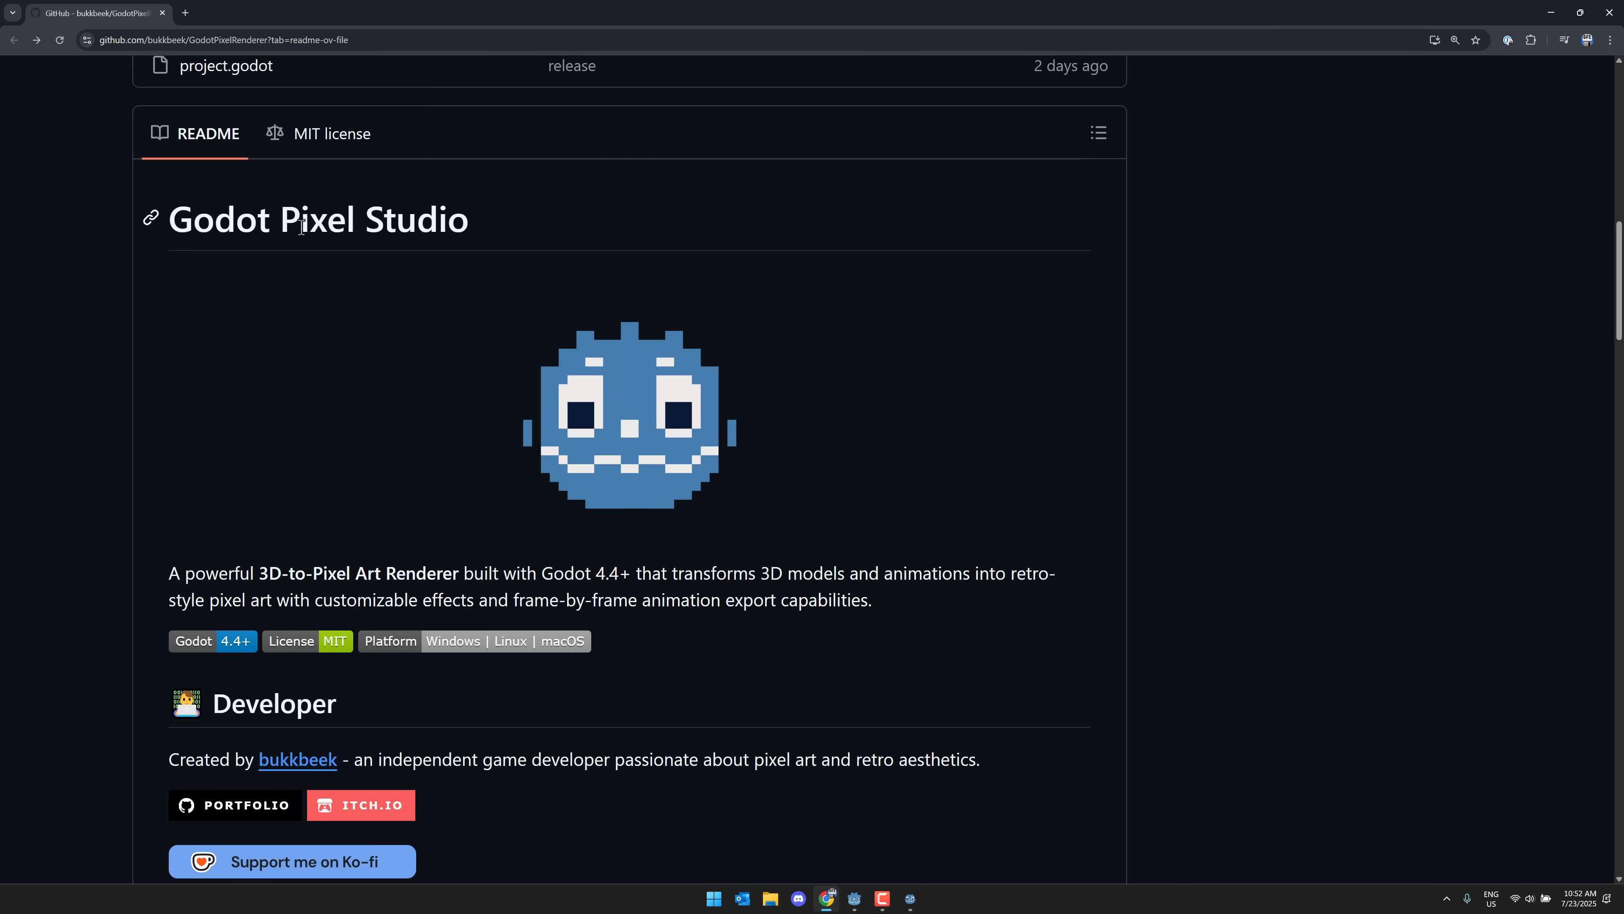
scroll(542, 326, down, 3)
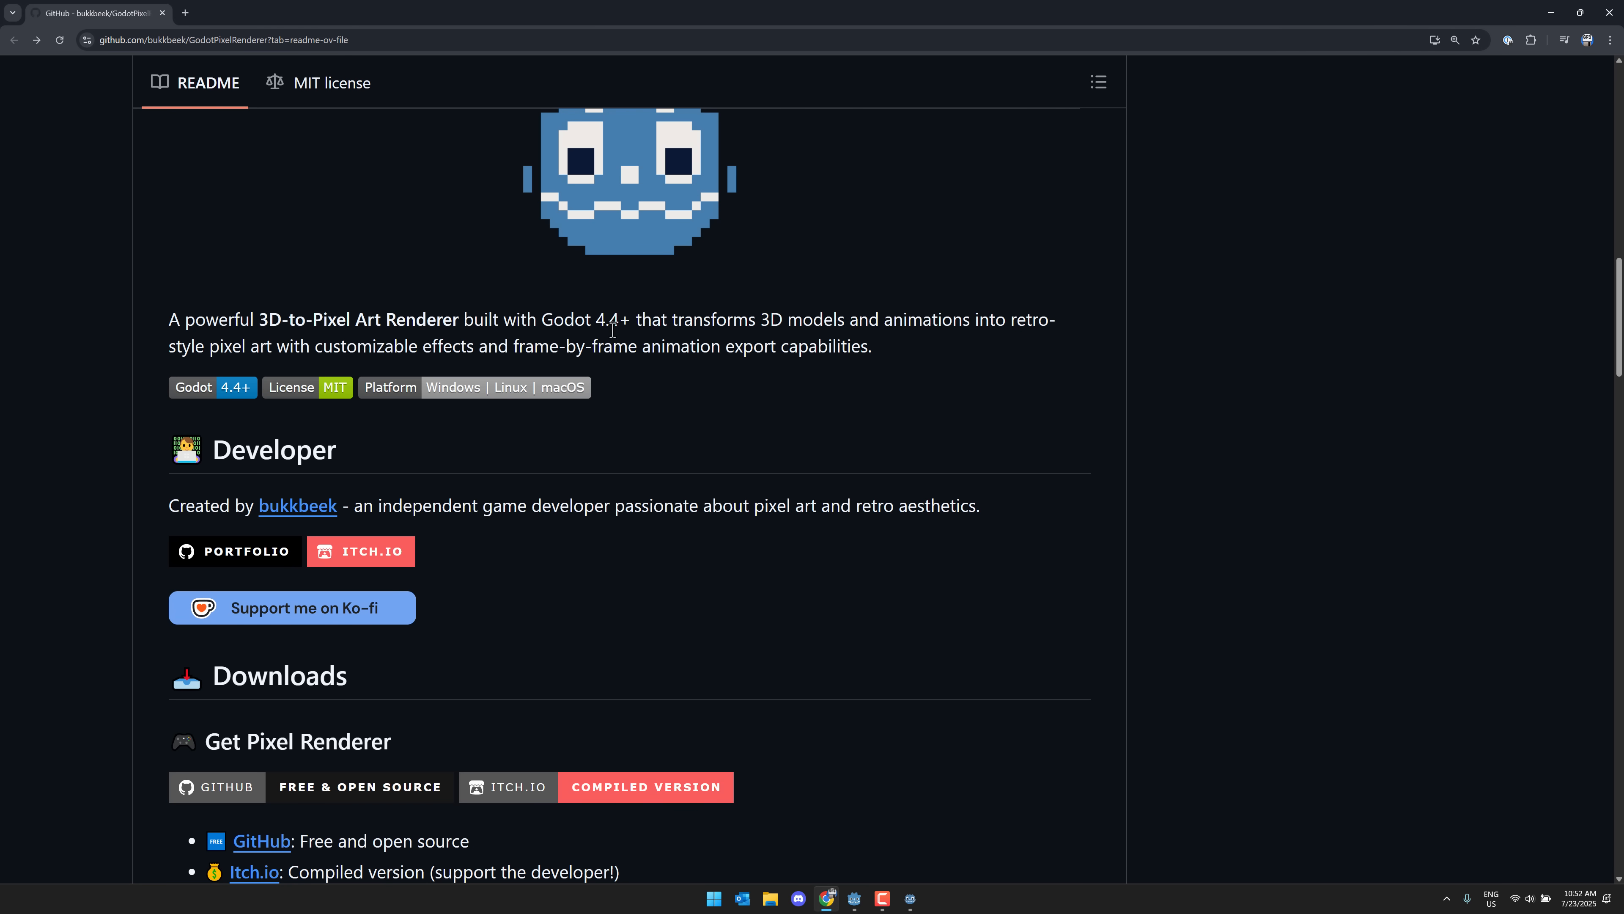
scroll(709, 363, down, 3)
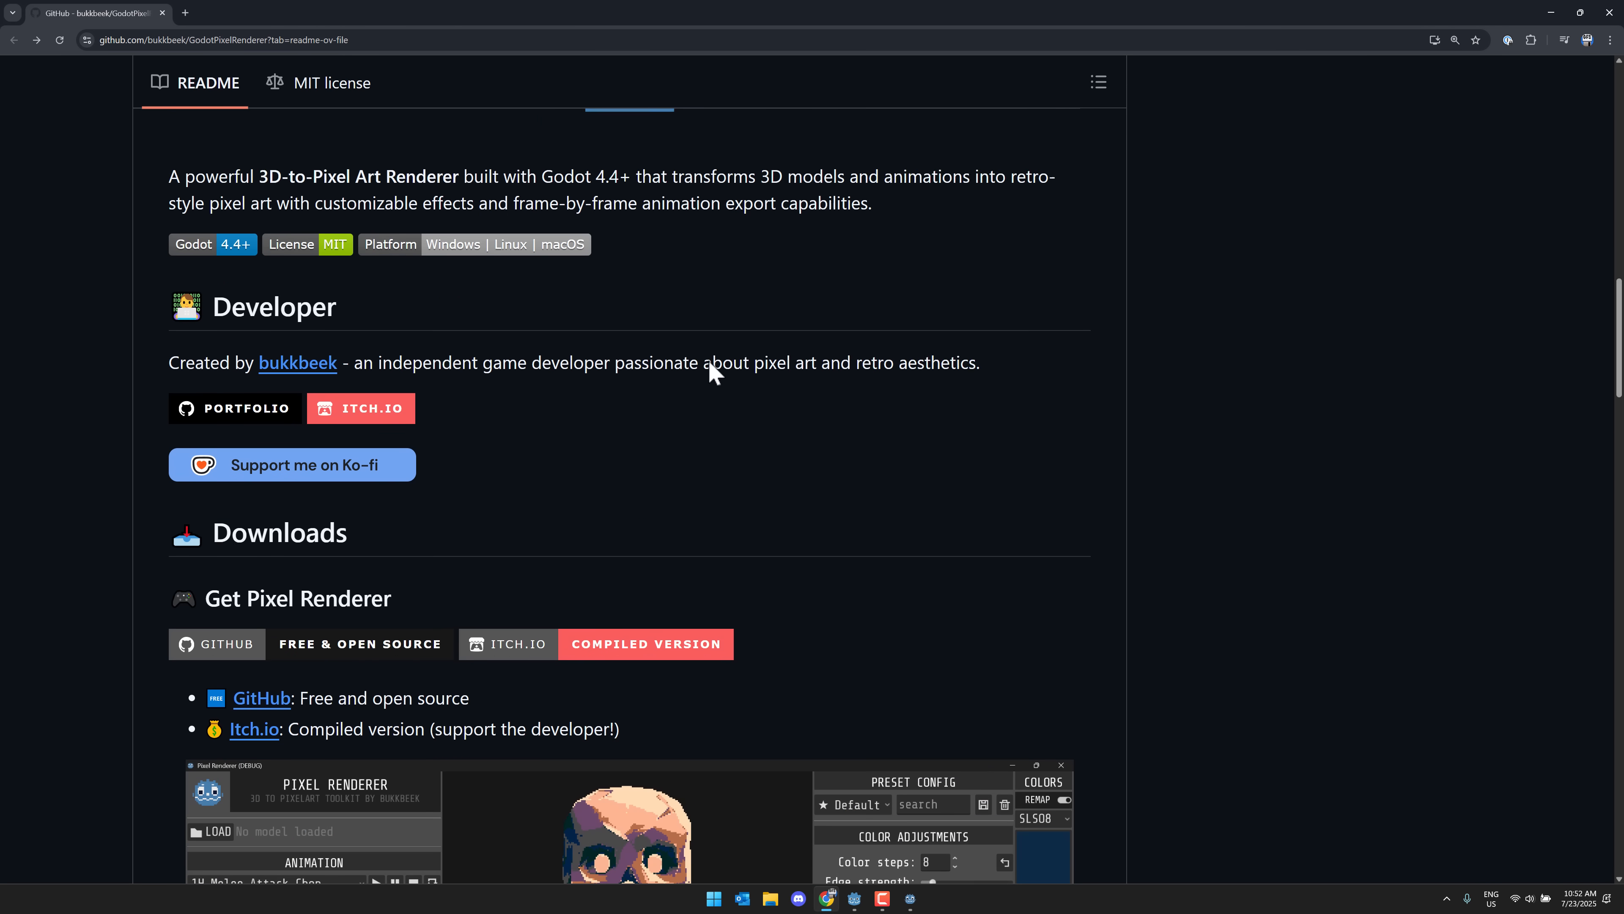
Read the README's Features section on pixel art rendering, highlighting the pixelation, color quantization and post-processing entries
scroll(709, 363, down, 8)
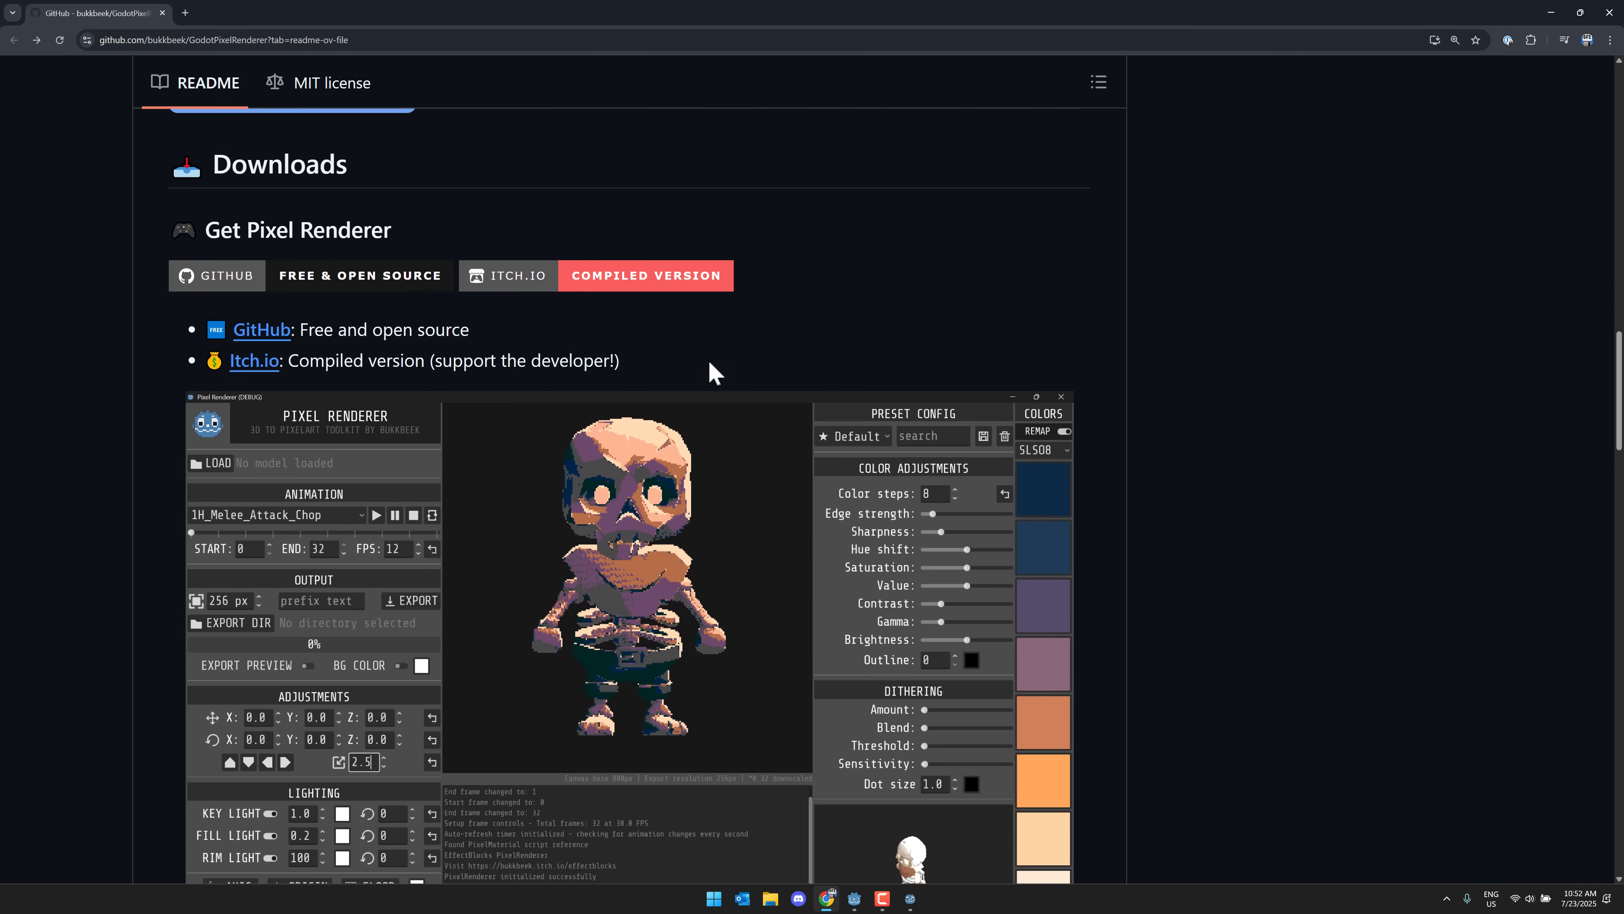
scroll(710, 362, down, 5)
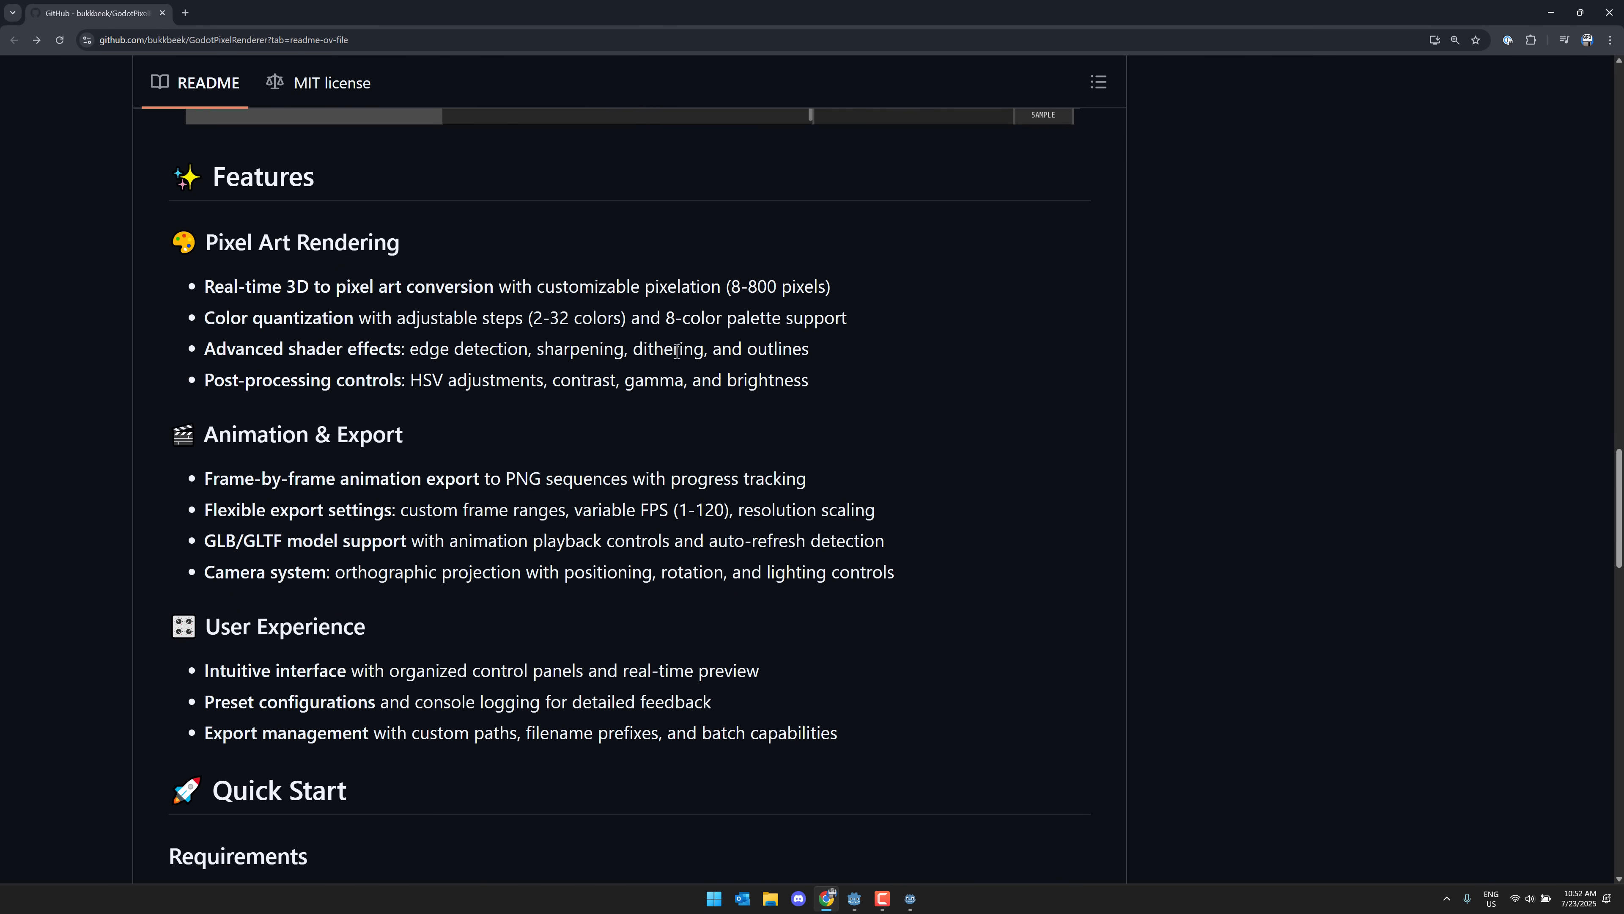
drag(229, 285, 504, 321)
click(504, 321)
scroll(358, 340, down, 1)
drag(404, 286, 845, 285)
click(845, 286)
scroll(804, 351, down, 1)
drag(394, 254, 816, 254)
click(818, 254)
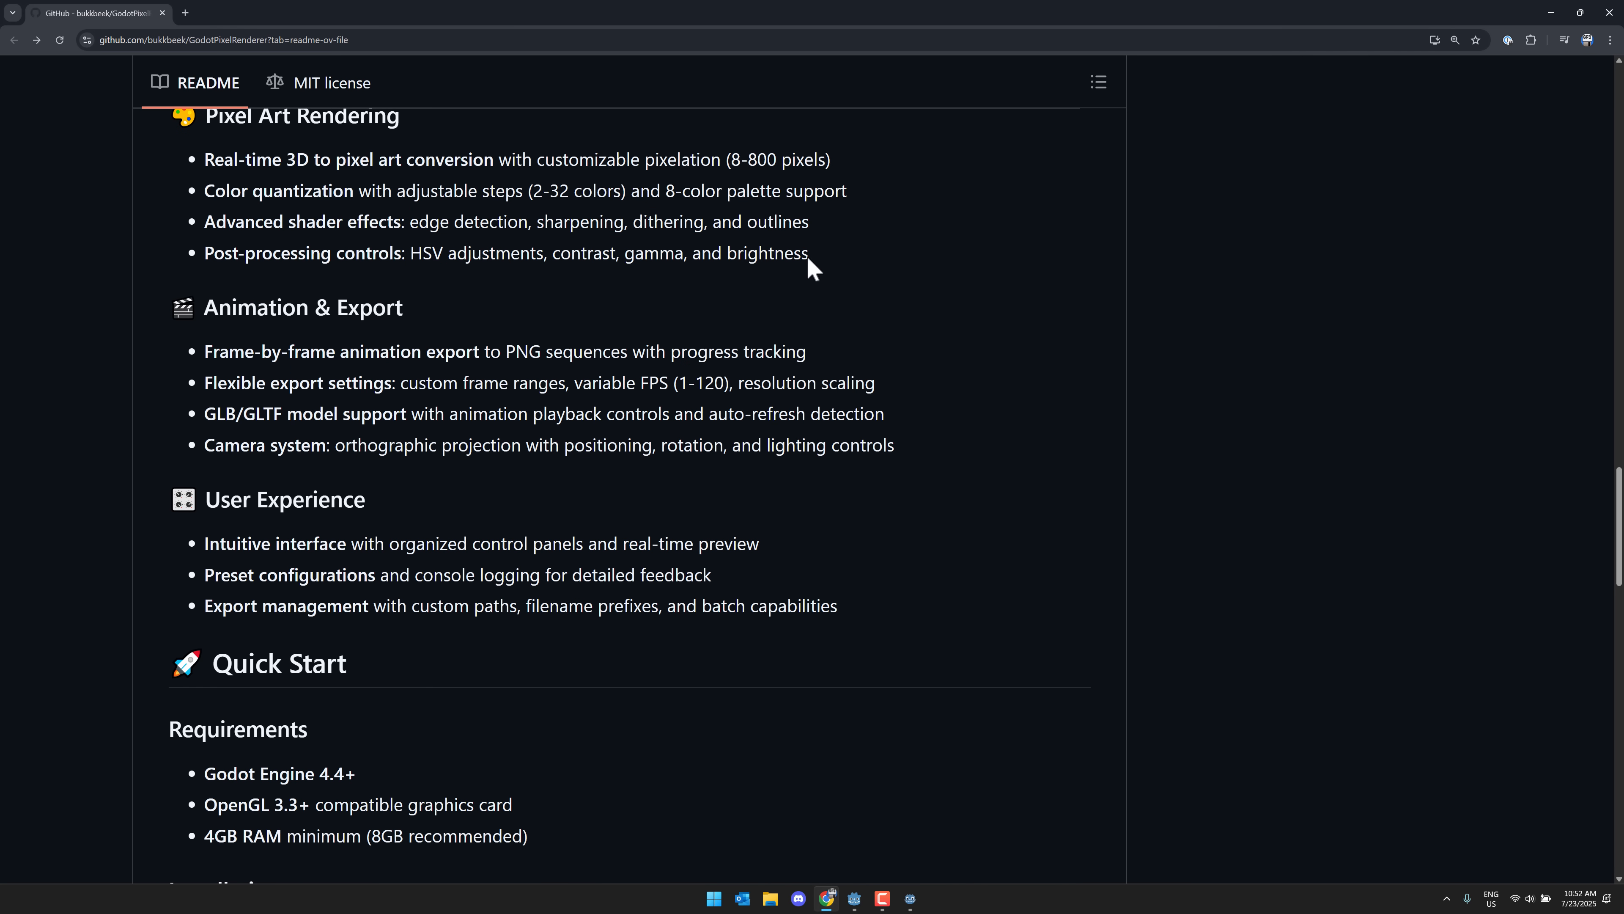
Read the README's Animation & Export features, highlighting the GLB/GLTF model support and camera system entries
scroll(624, 379, down, 2)
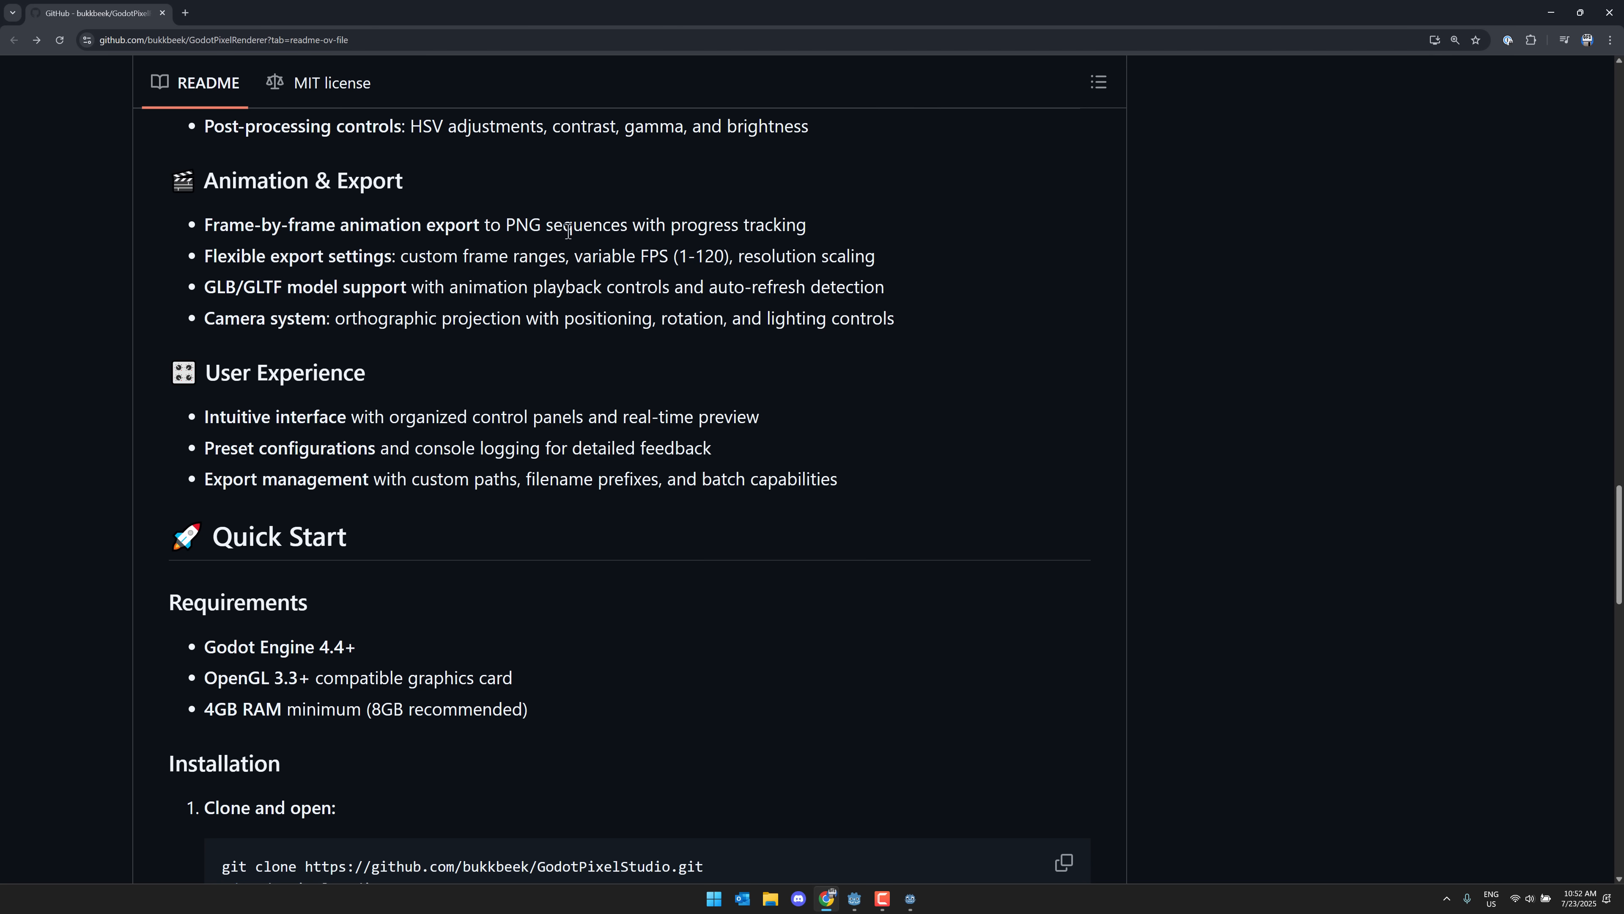
scroll(250, 266, down, 1)
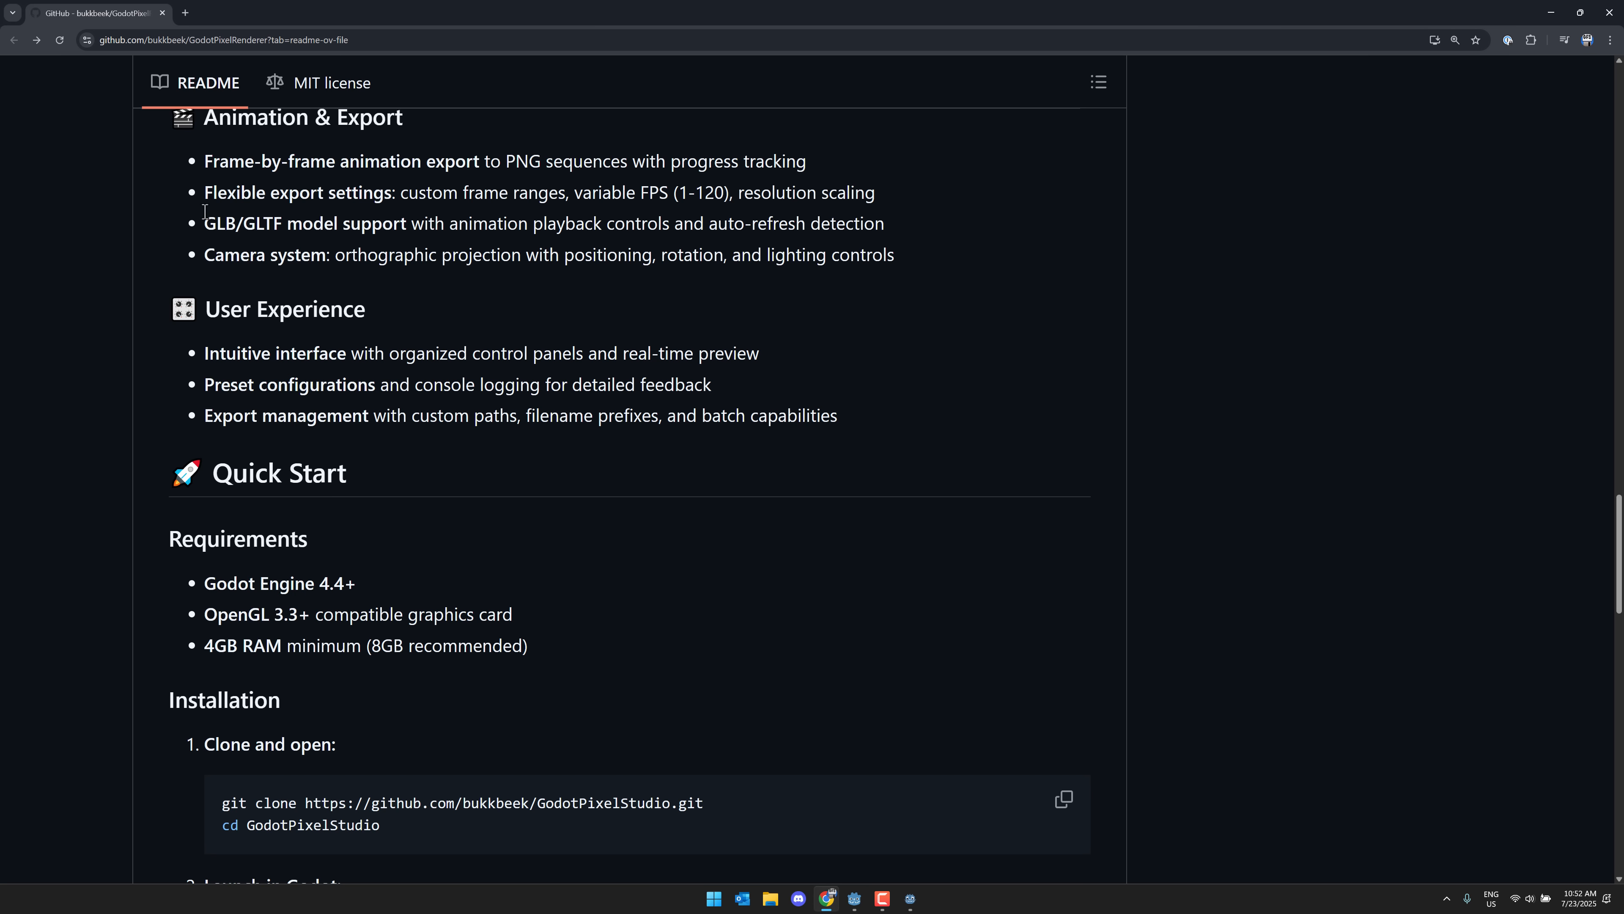
drag(203, 222, 307, 231)
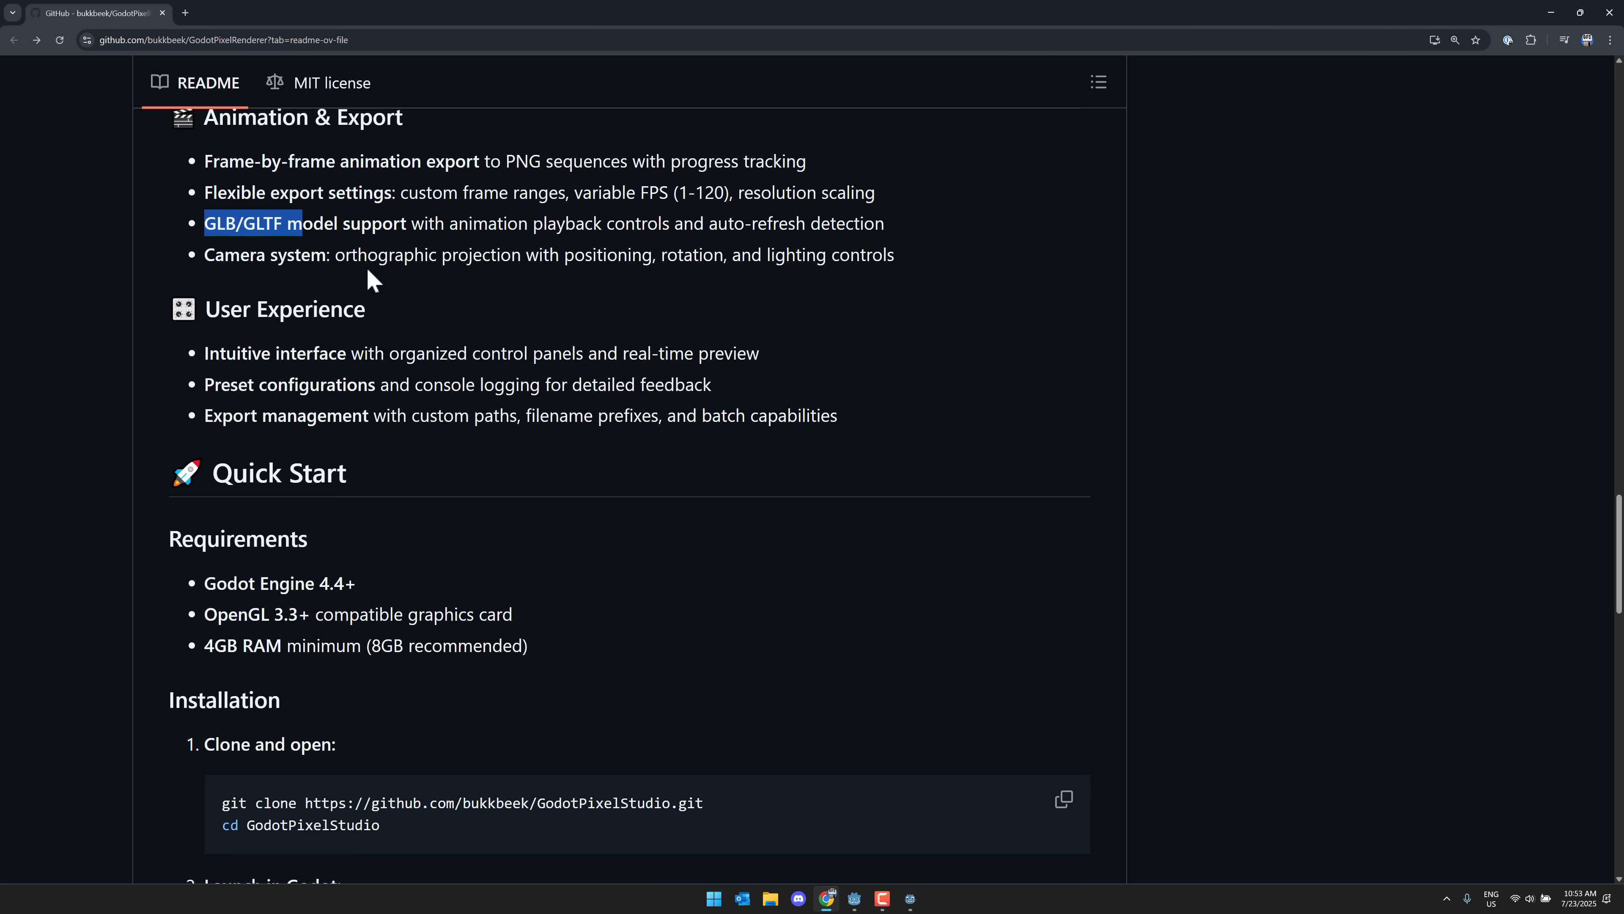
scroll(366, 267, down, 1)
drag(311, 193, 907, 187)
click(908, 187)
scroll(761, 256, down, 1)
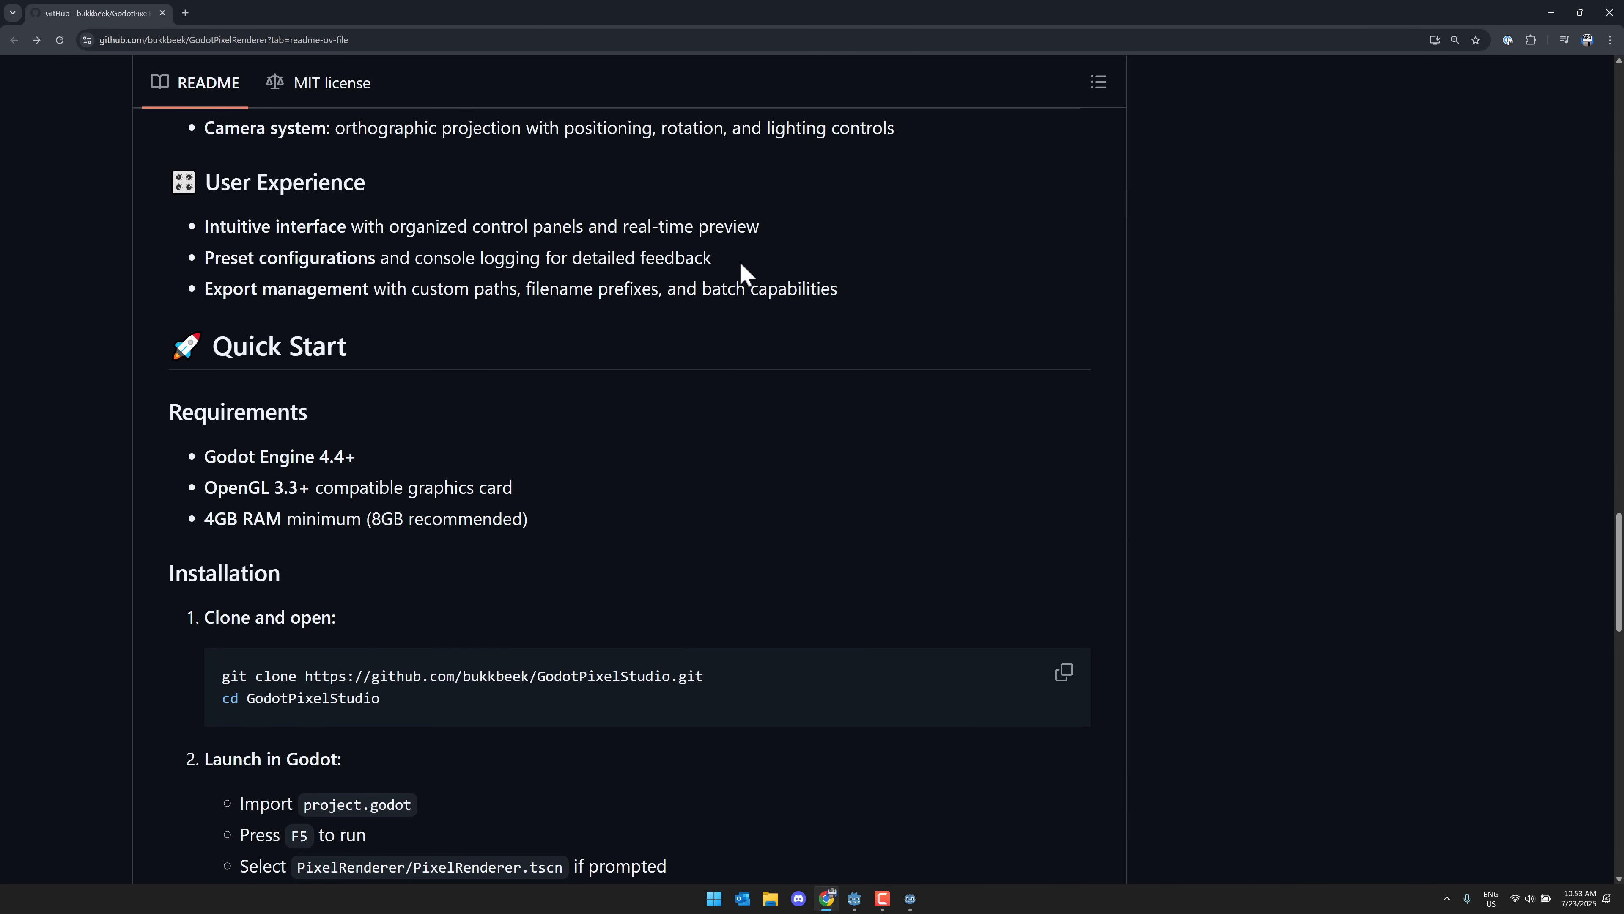
Skim the README's installation and usage sections, and return to the Godot Pixel Studio heading
scroll(741, 264, down, 8)
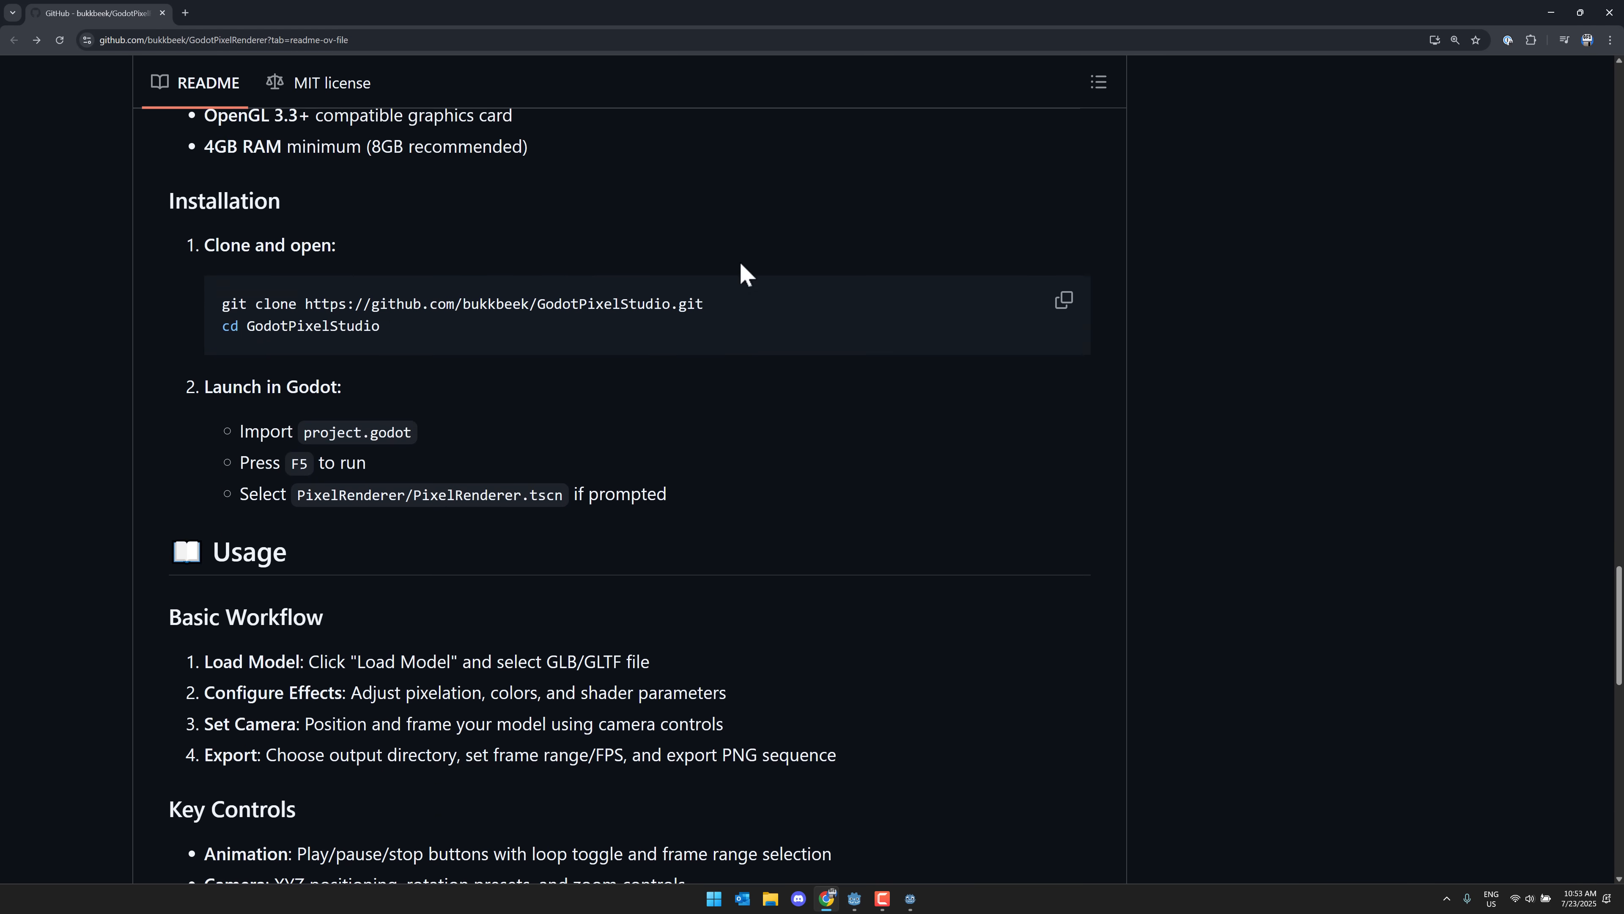
scroll(742, 266, down, 6)
scroll(708, 512, up, 20)
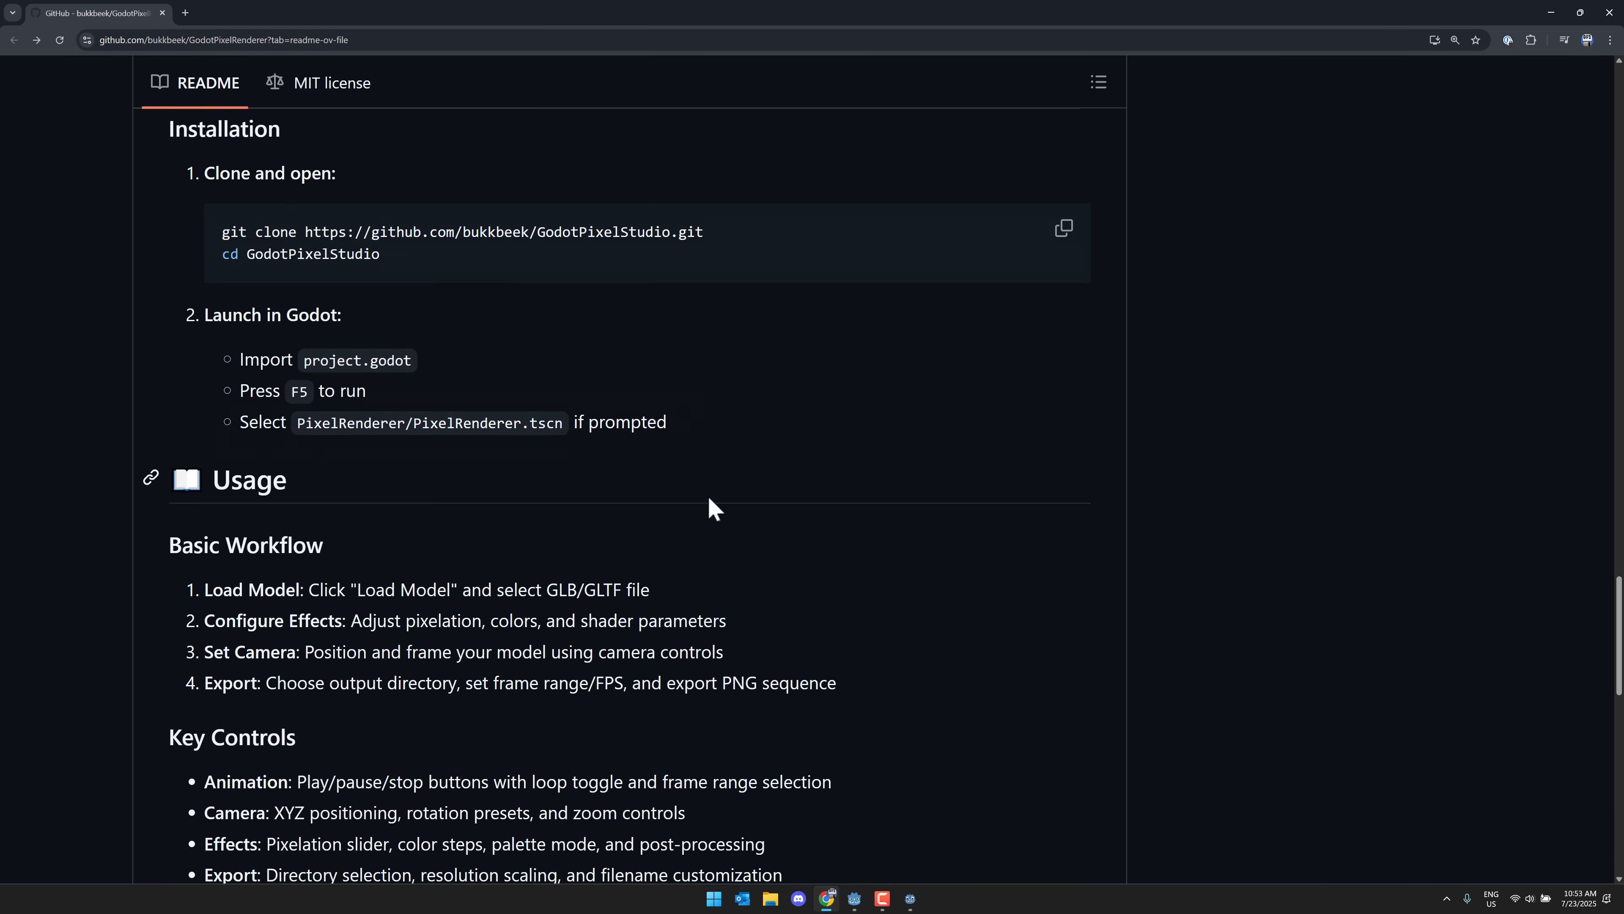
scroll(708, 495, up, 14)
scroll(710, 492, down, 18)
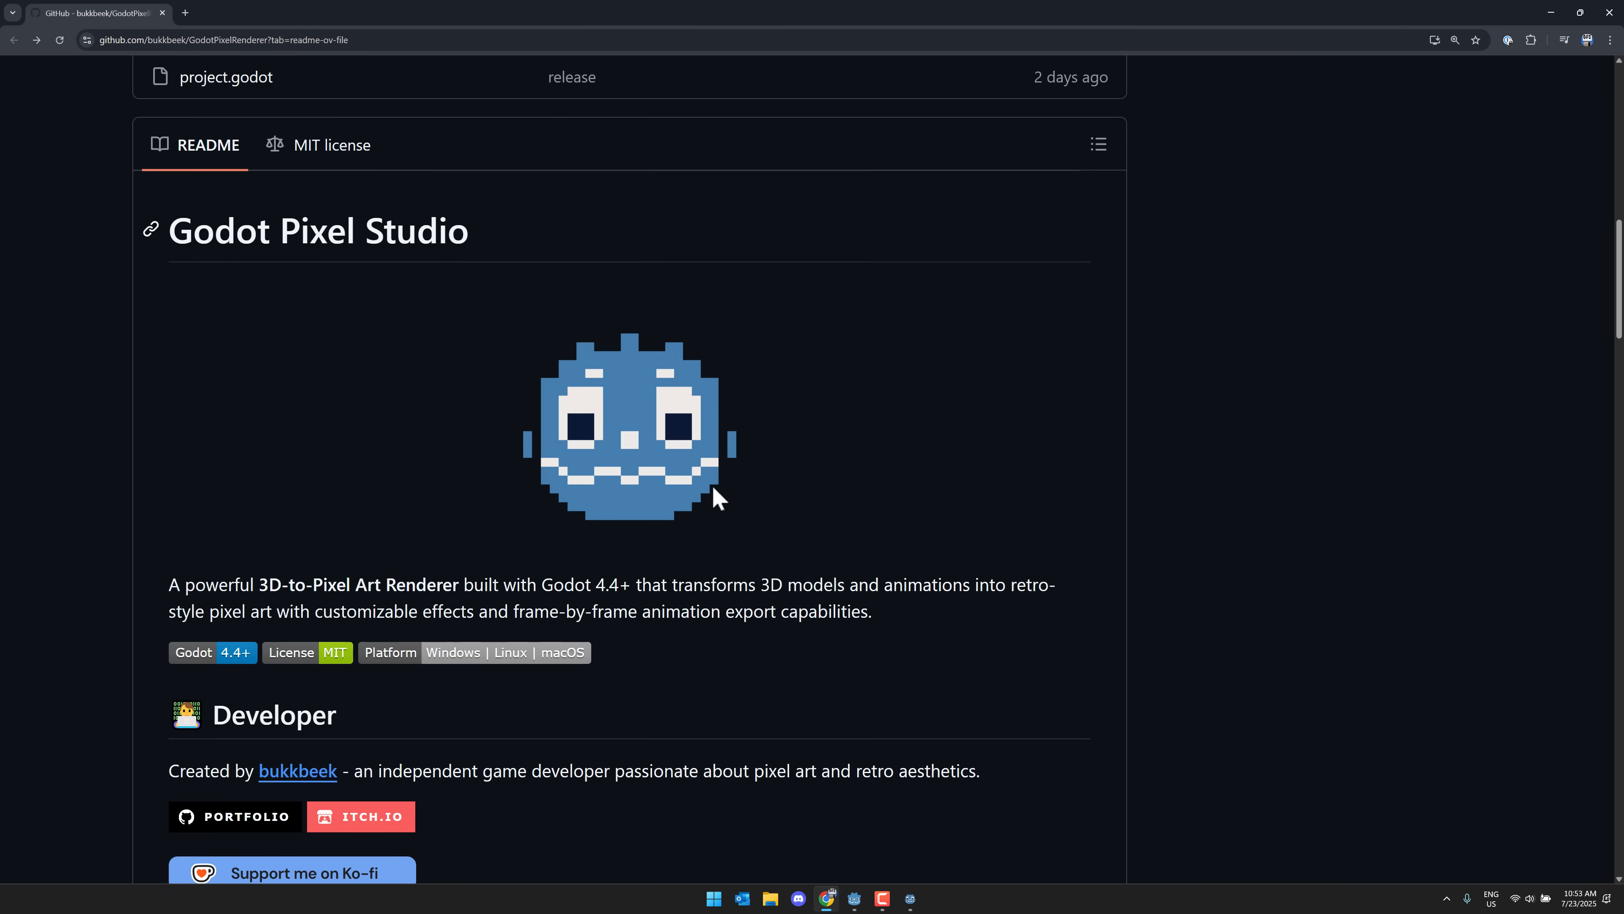
scroll(714, 487, down, 4)
scroll(714, 493, up, 4)
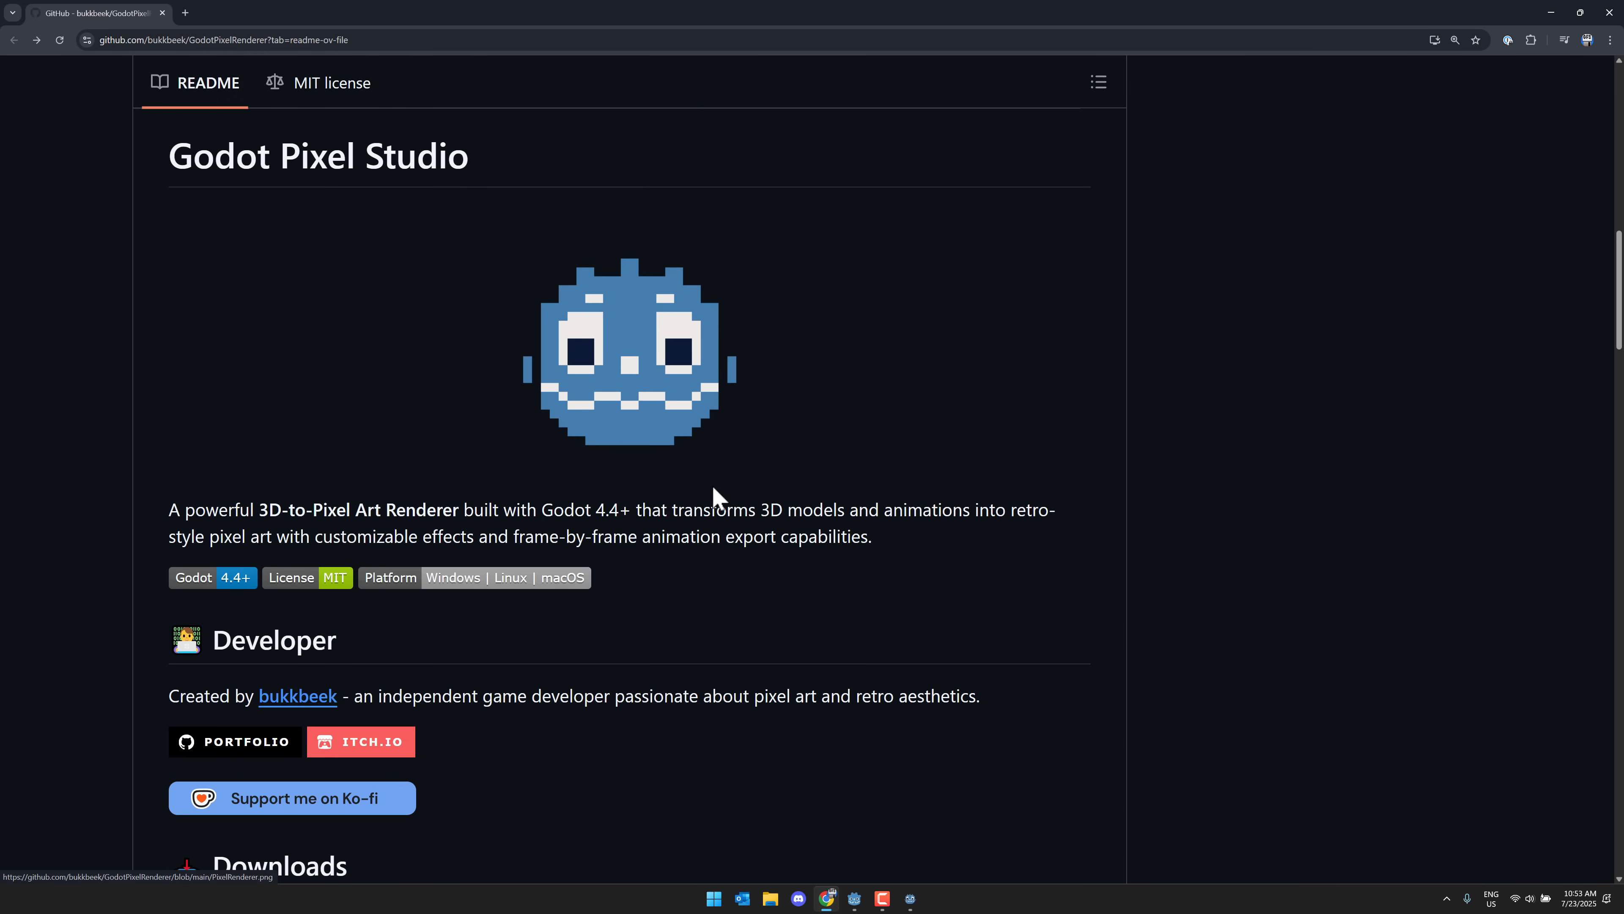
Switch to the Godot editor, close the Export dialog and select the Hue shift label in the PixelRenderer scene
click(853, 898)
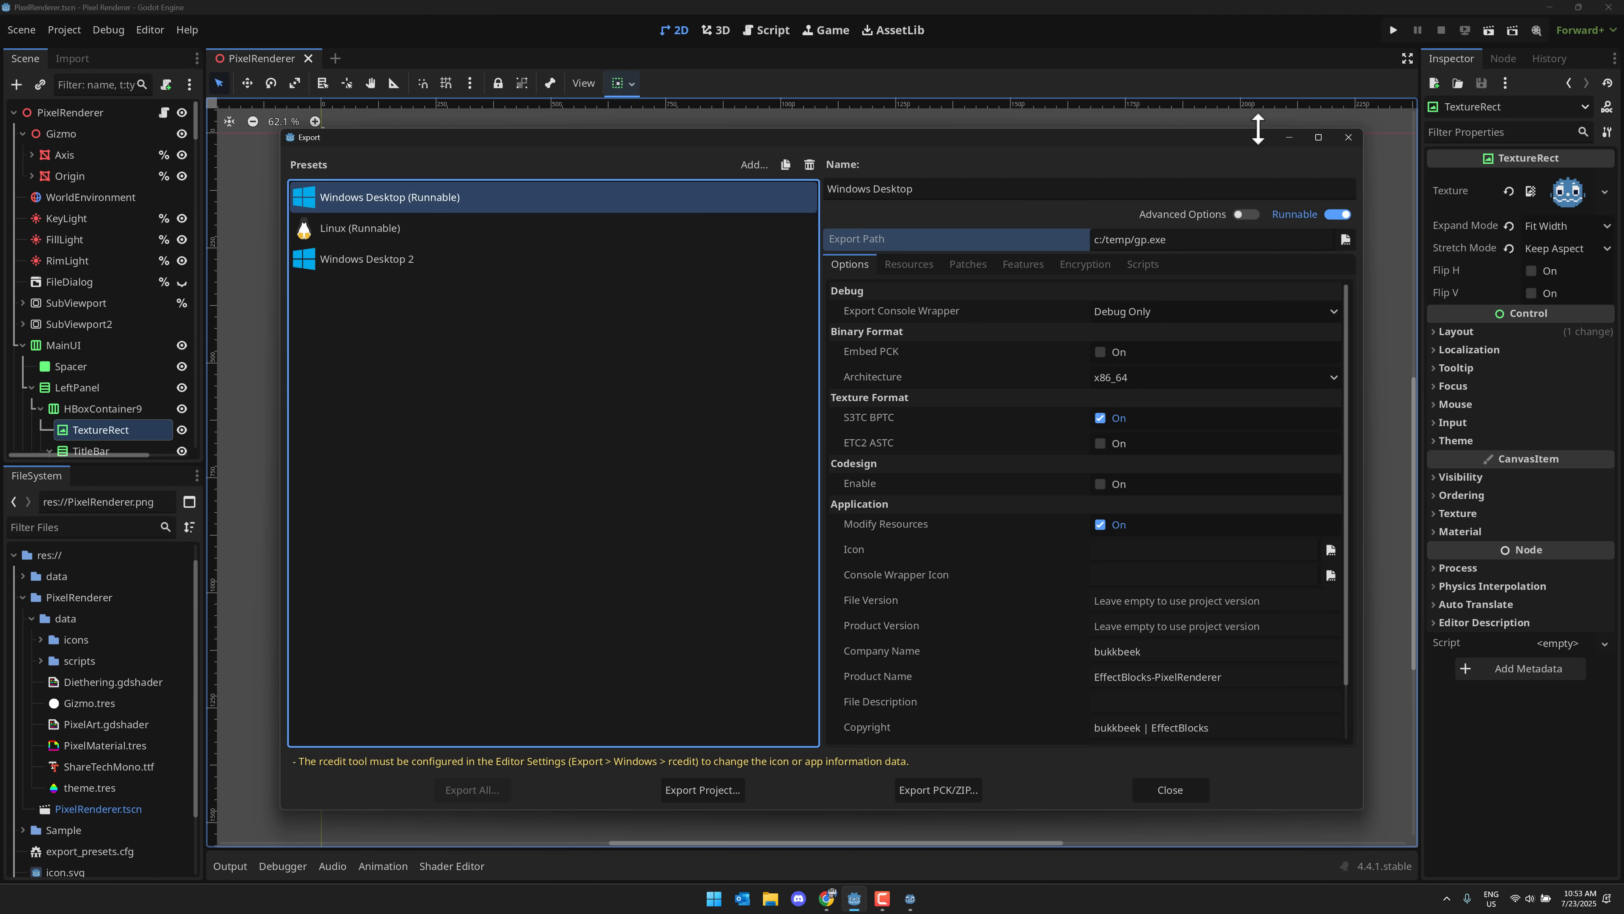
click(1348, 137)
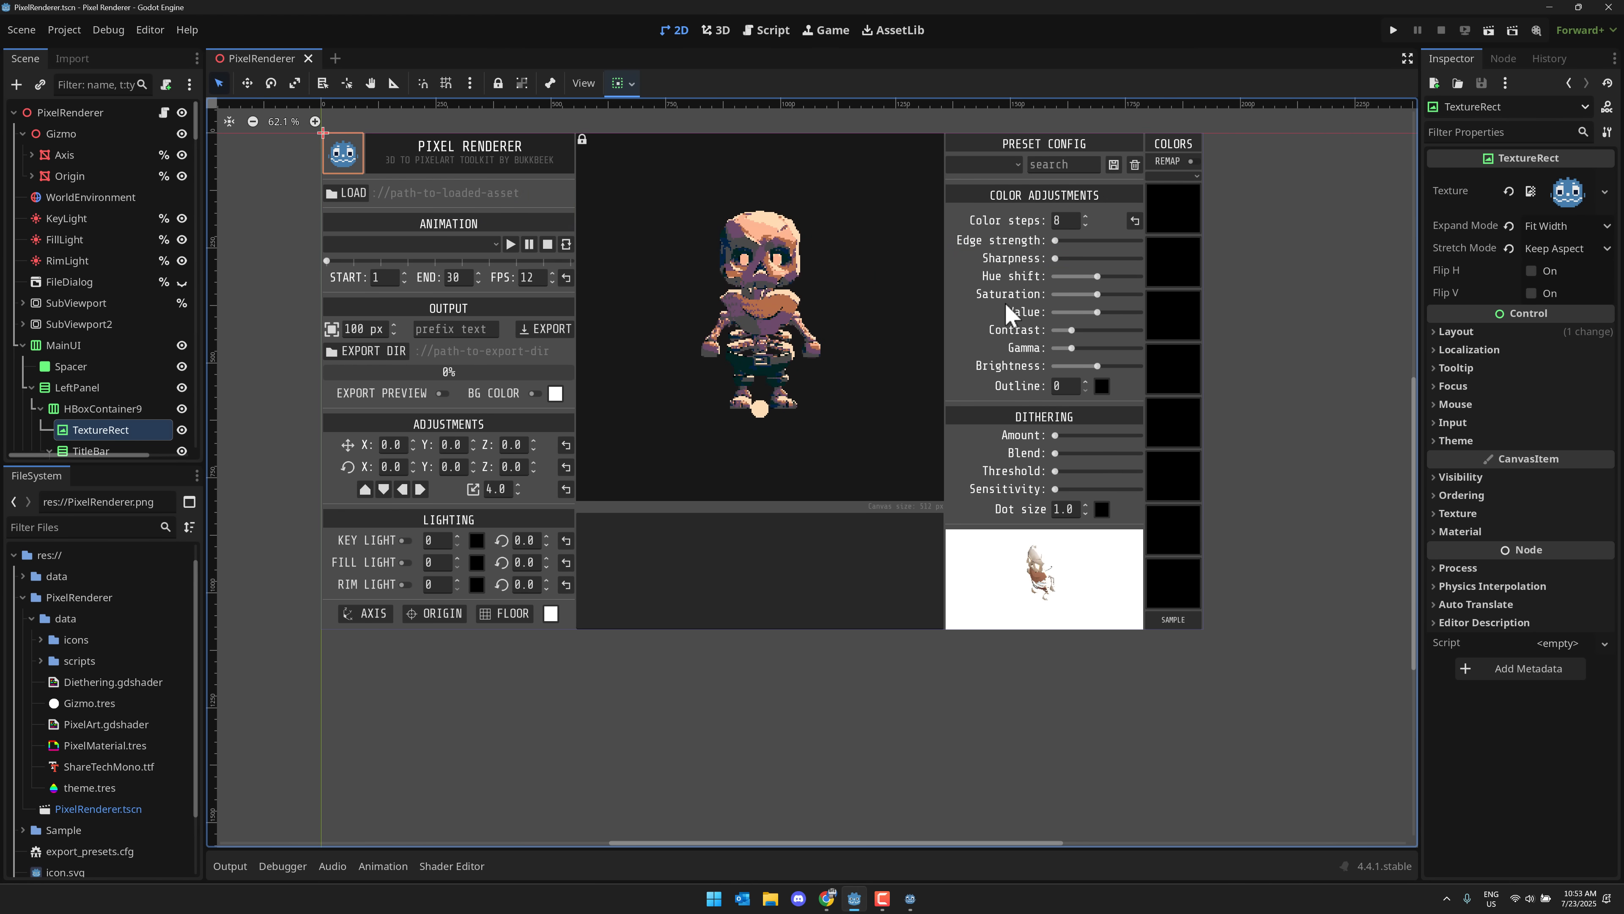
click(1045, 281)
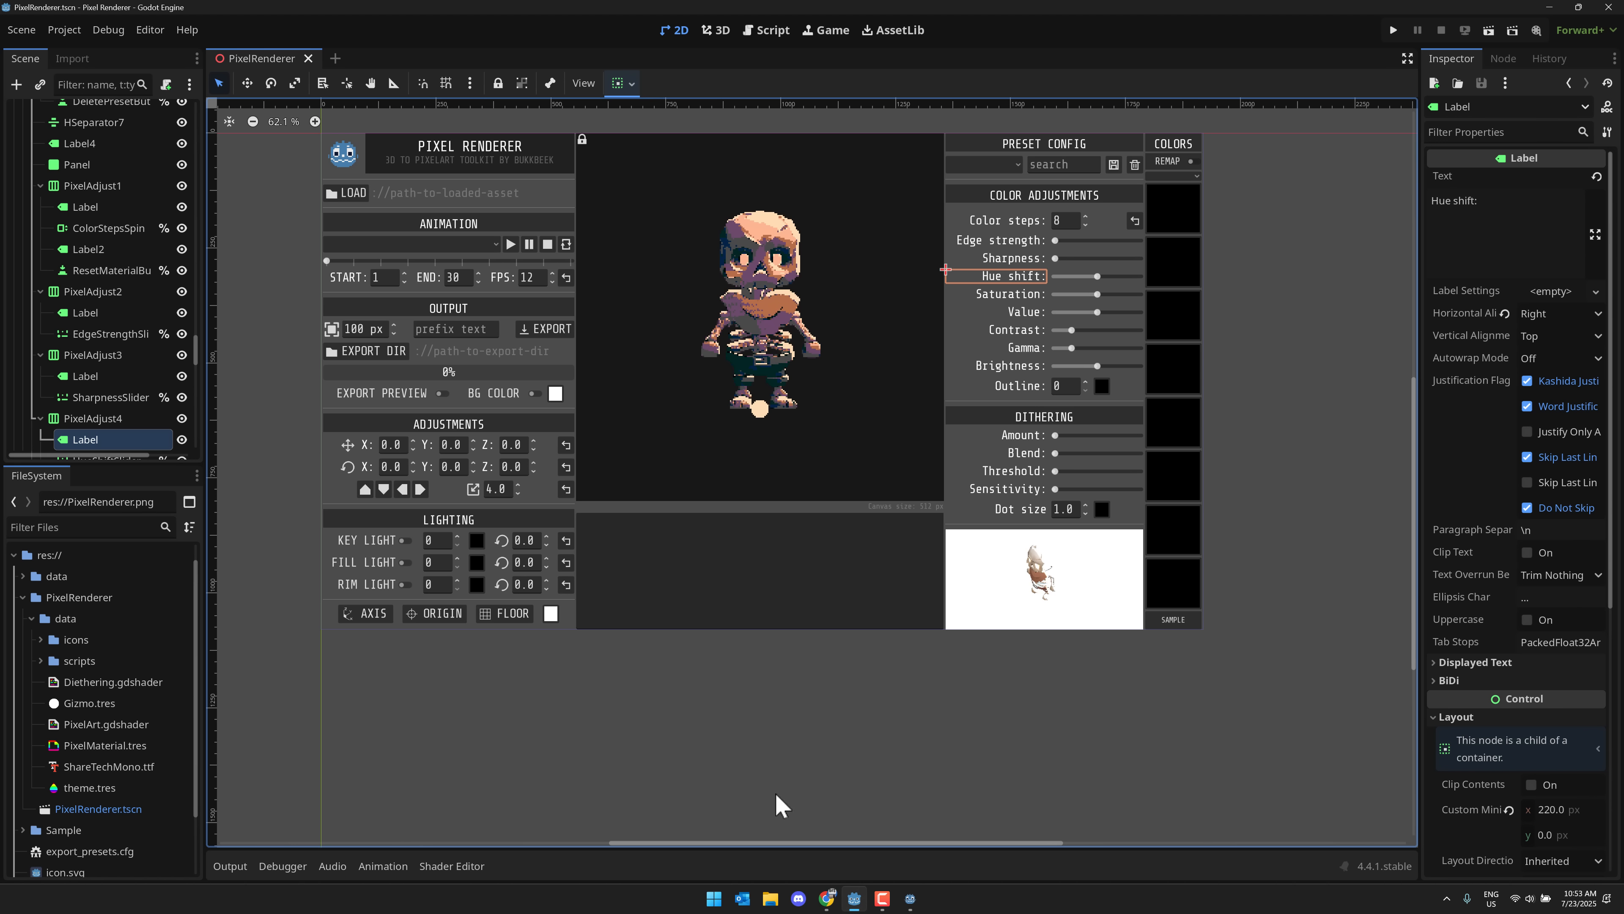
Switch back to the GitHub page in the browser and review the repository's file list and the README's developer and download links
click(826, 898)
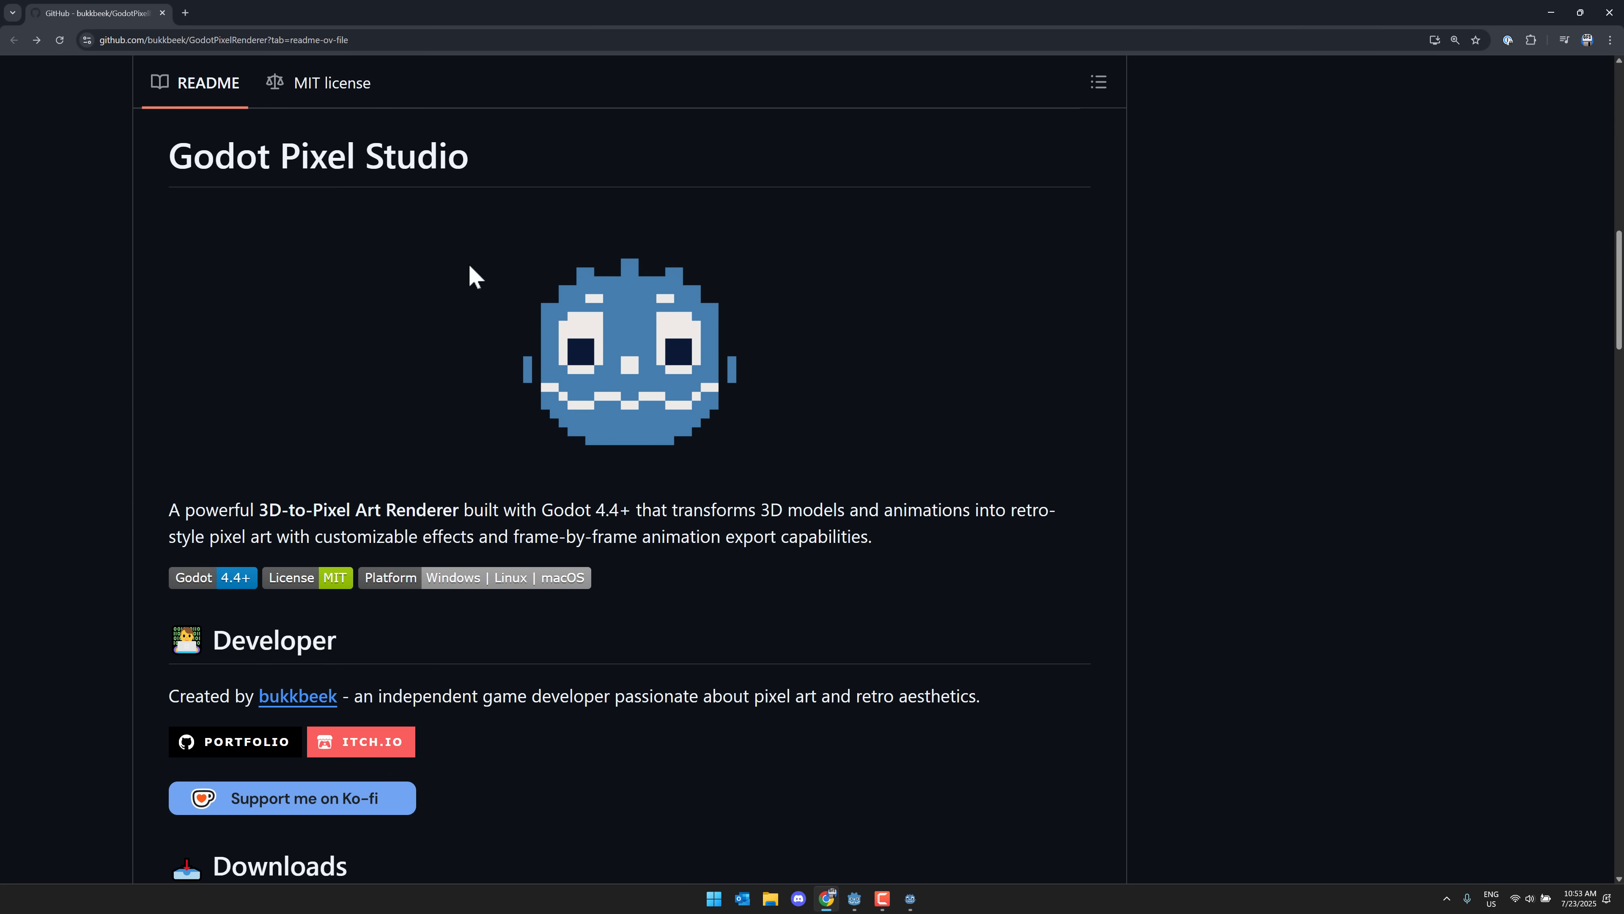
scroll(399, 243, up, 15)
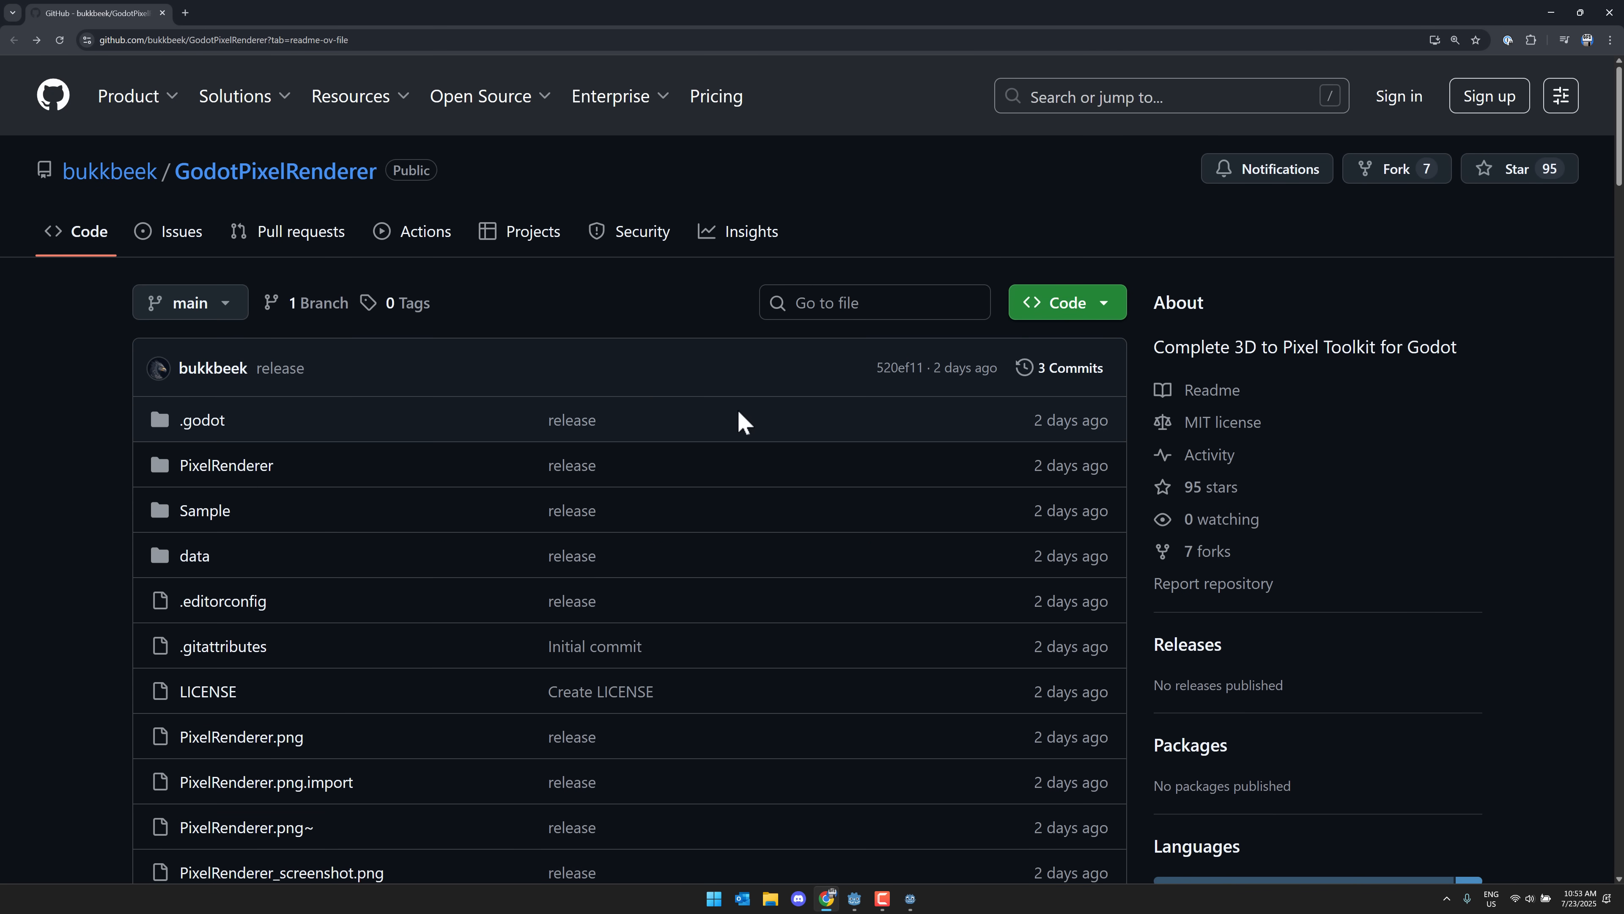
scroll(740, 414, down, 8)
scroll(740, 423, down, 6)
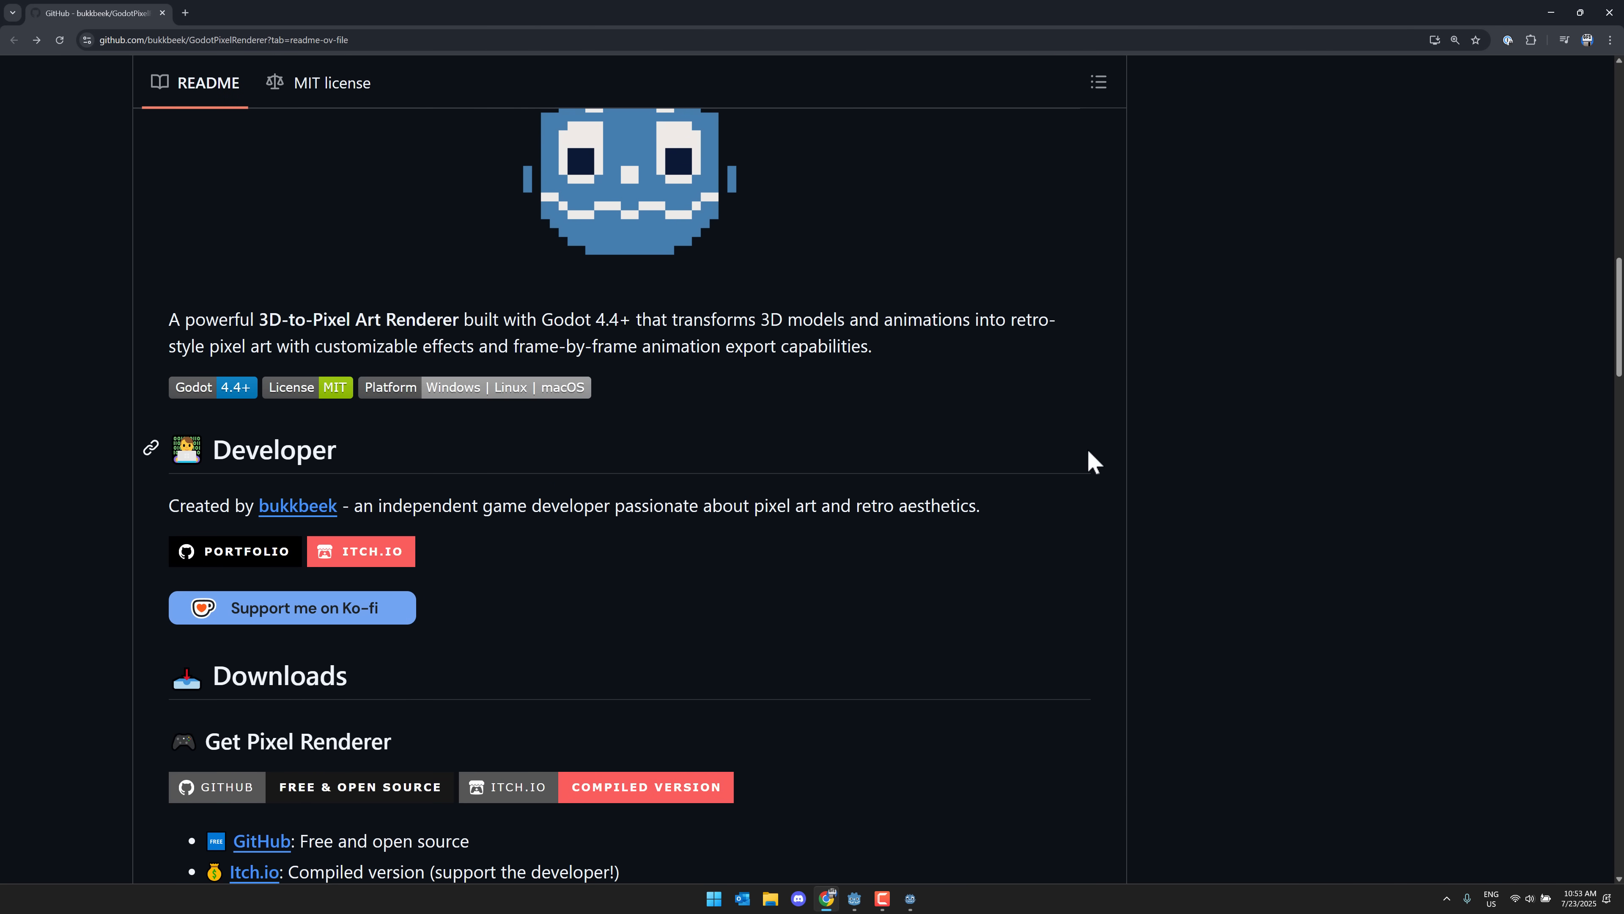